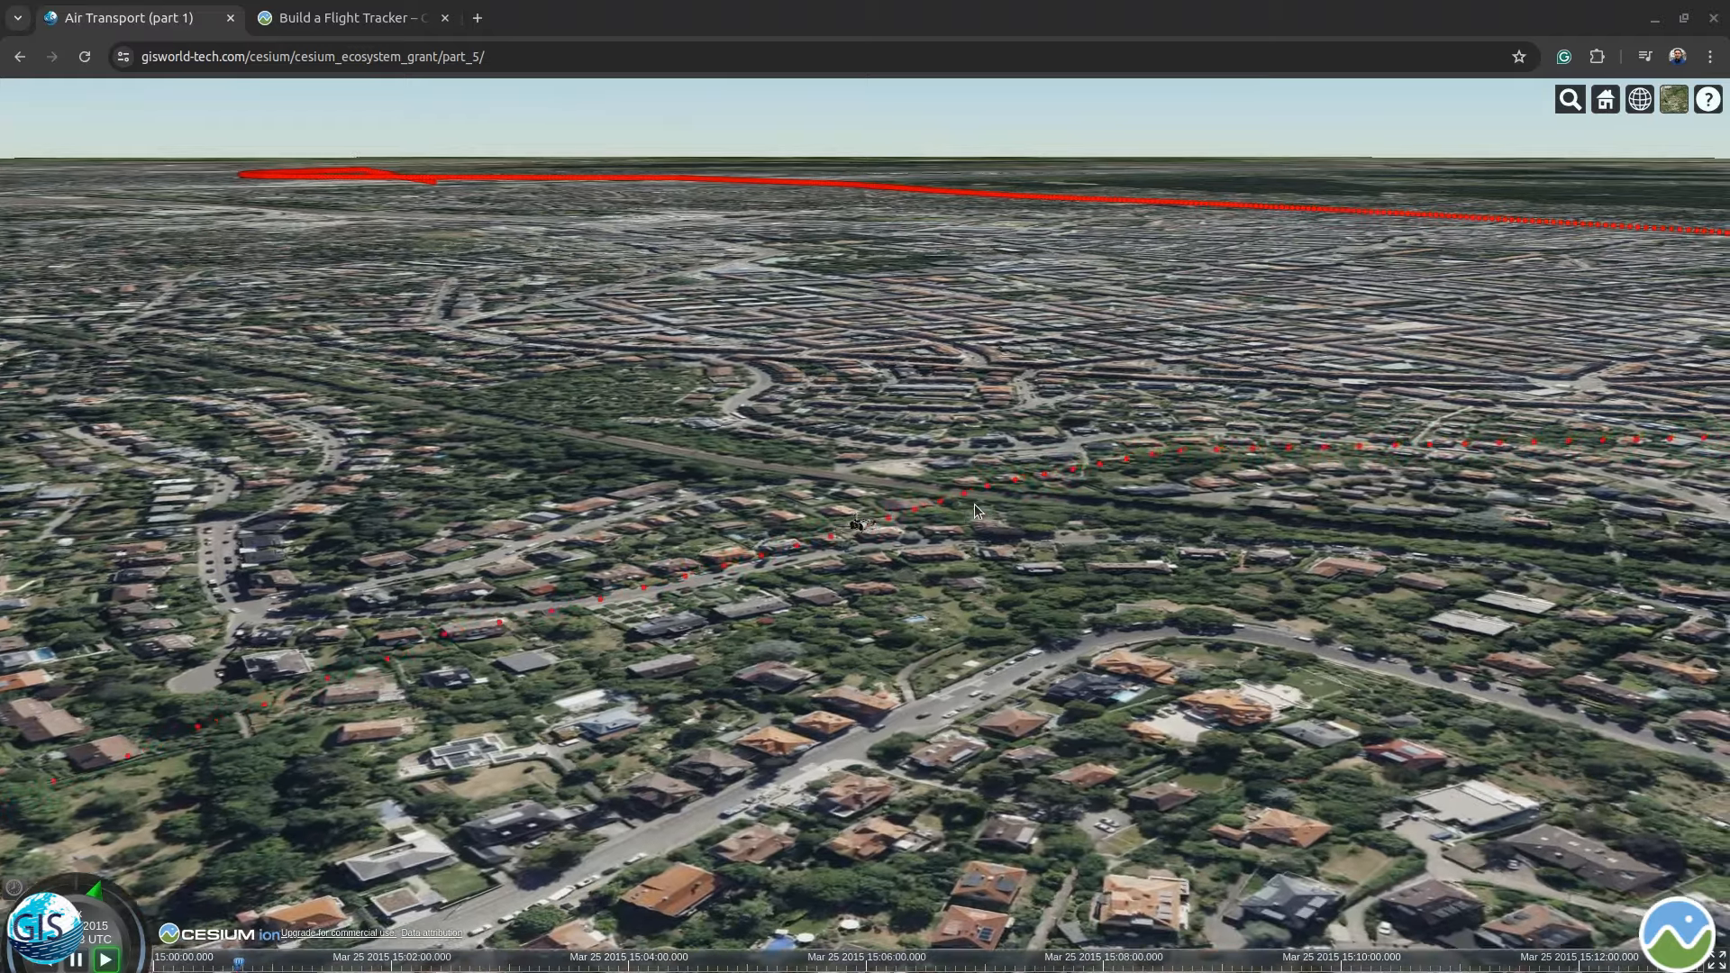
- Inspect the moving aircraft and its flight path in the 3D scene, speed up the playback, and pause the animation
scroll(878, 527, "up", 5)
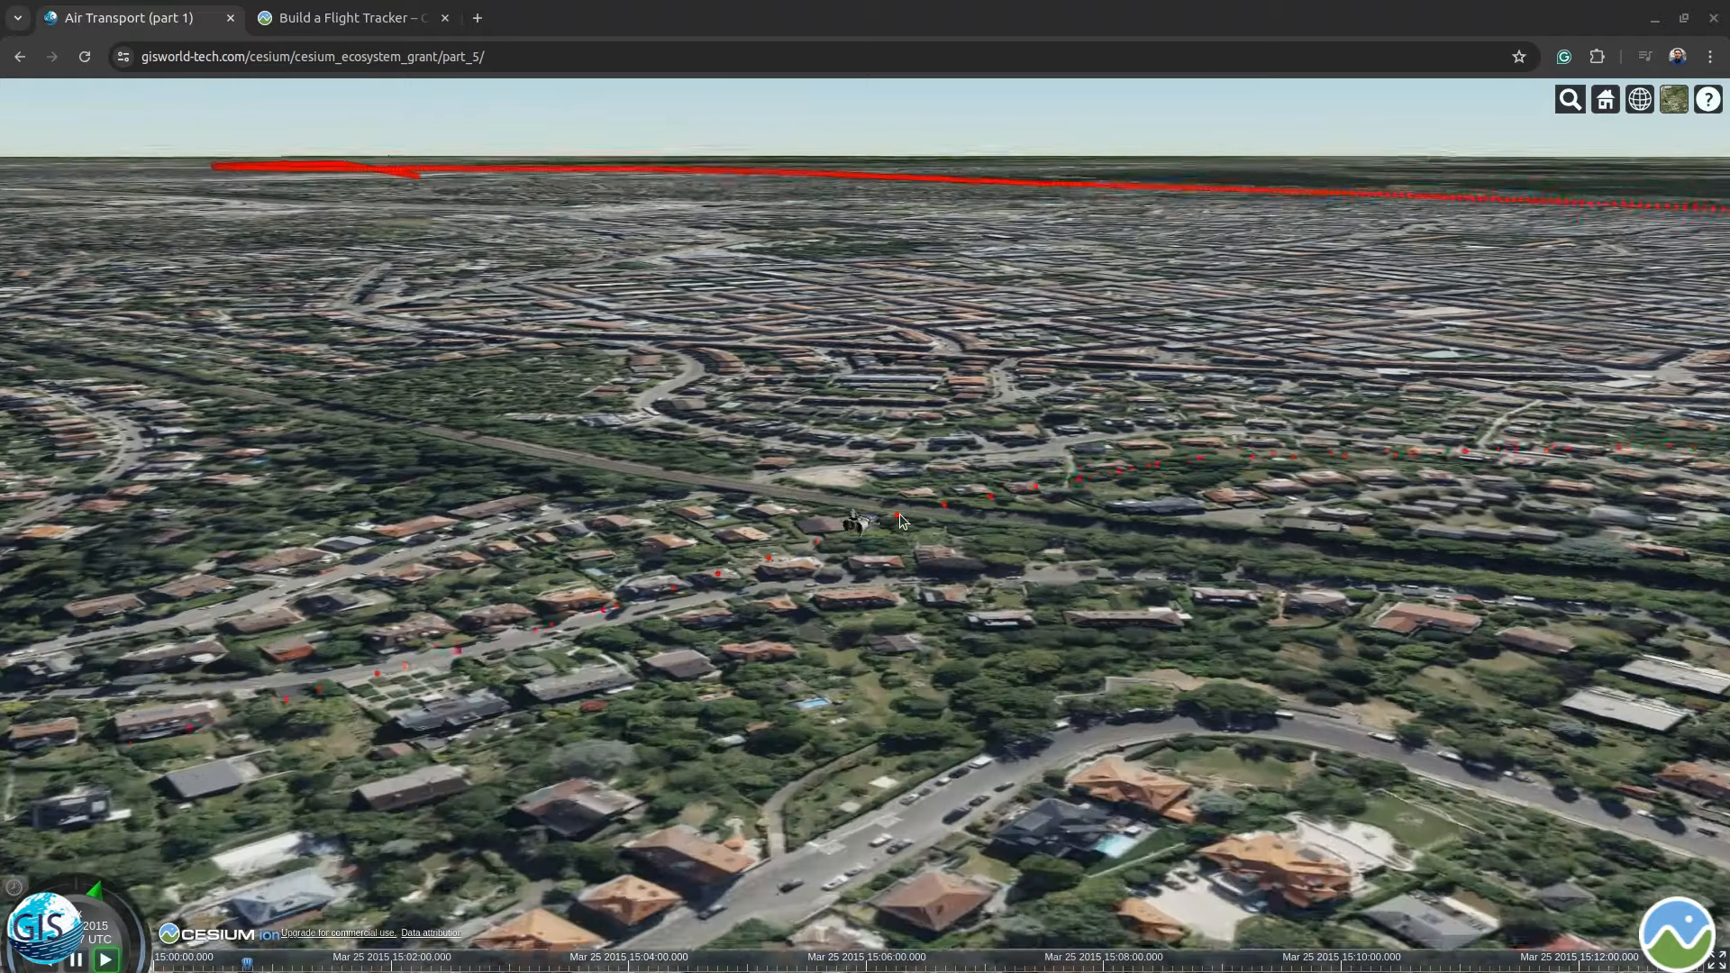
scroll(847, 545, "up", 3)
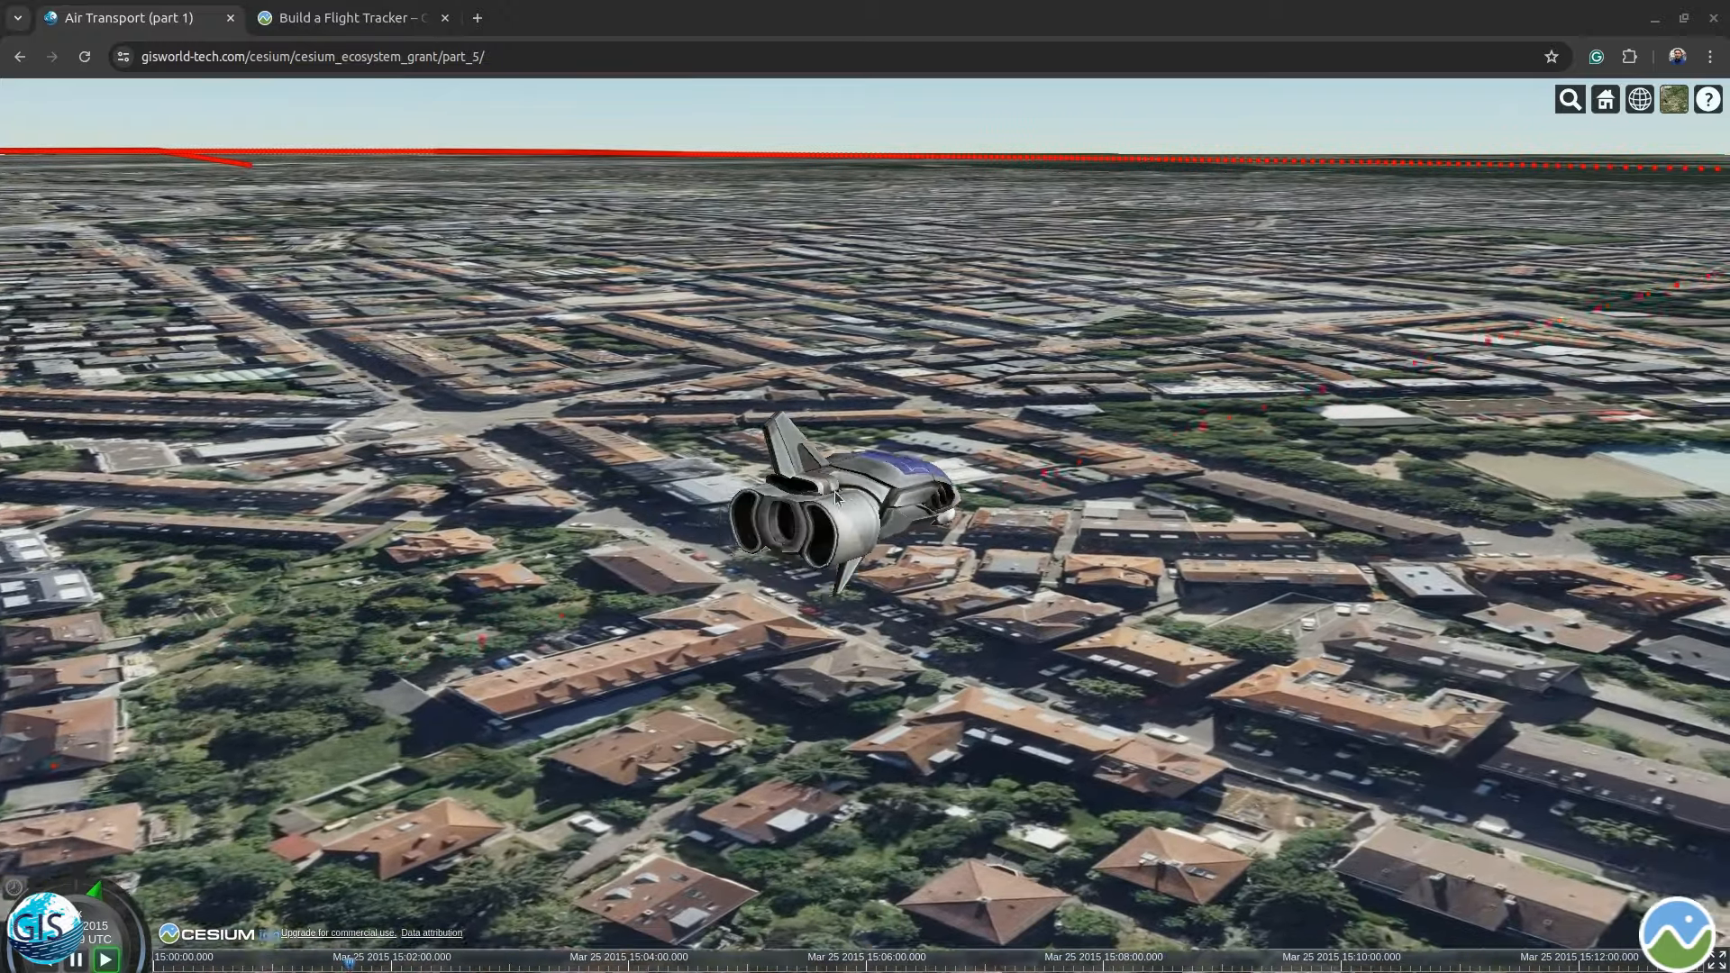
scroll(850, 556, "down", 5)
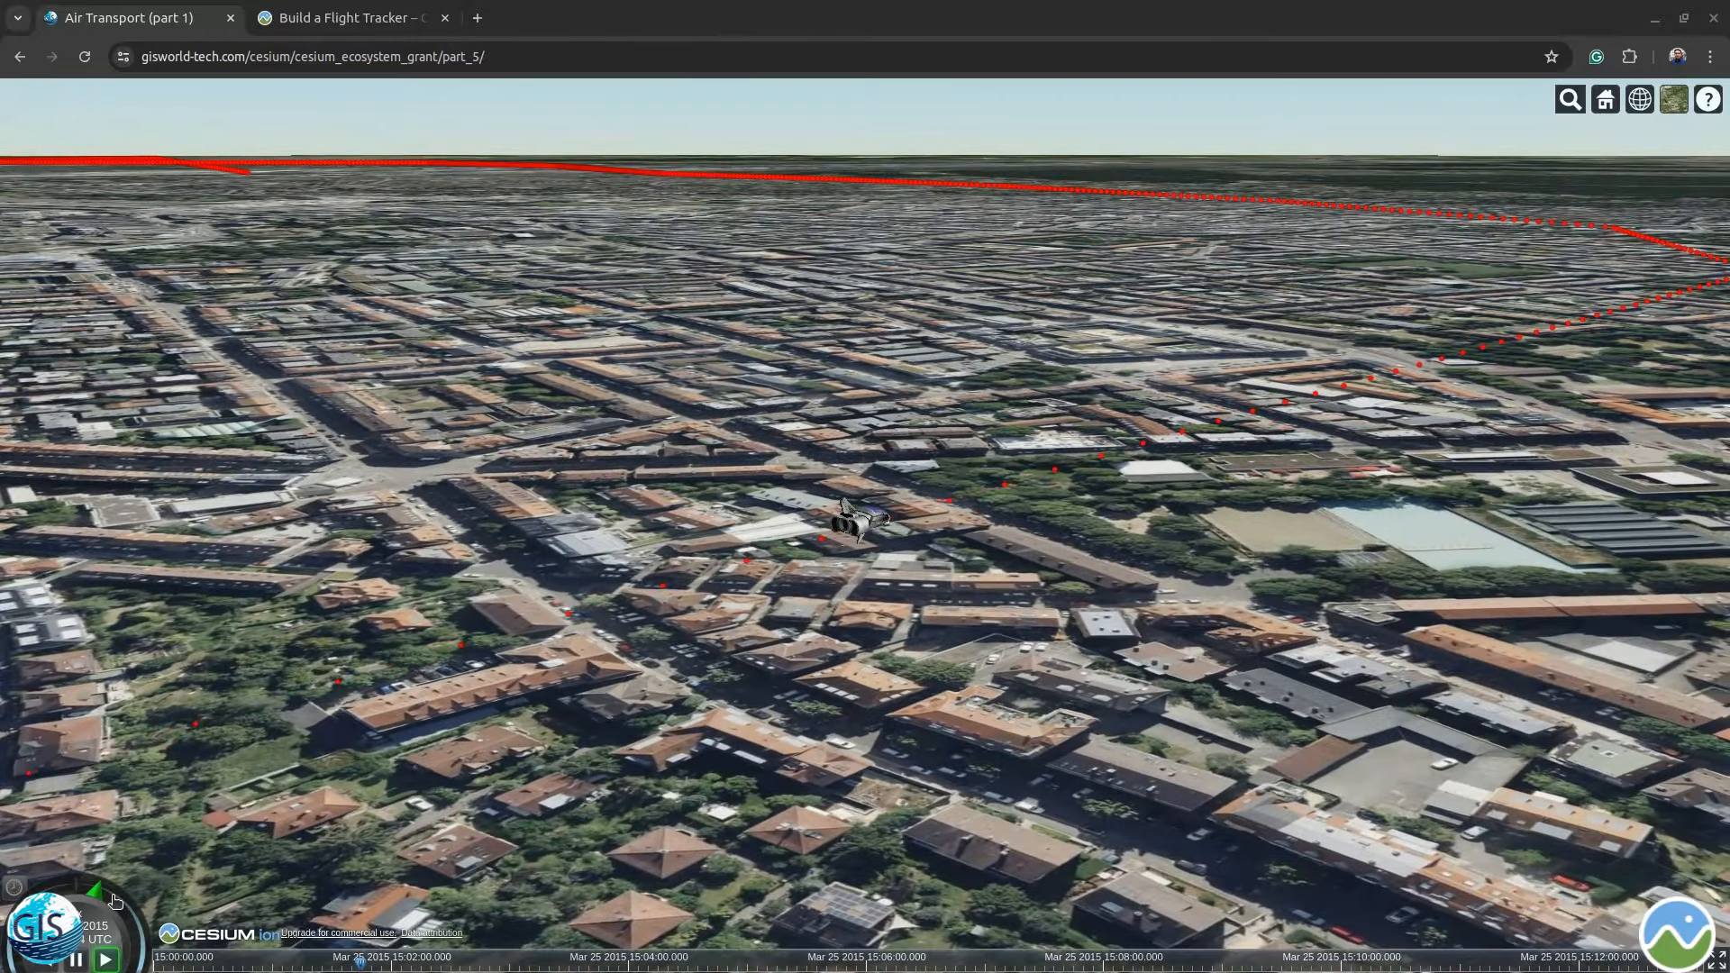
left_click(120, 905)
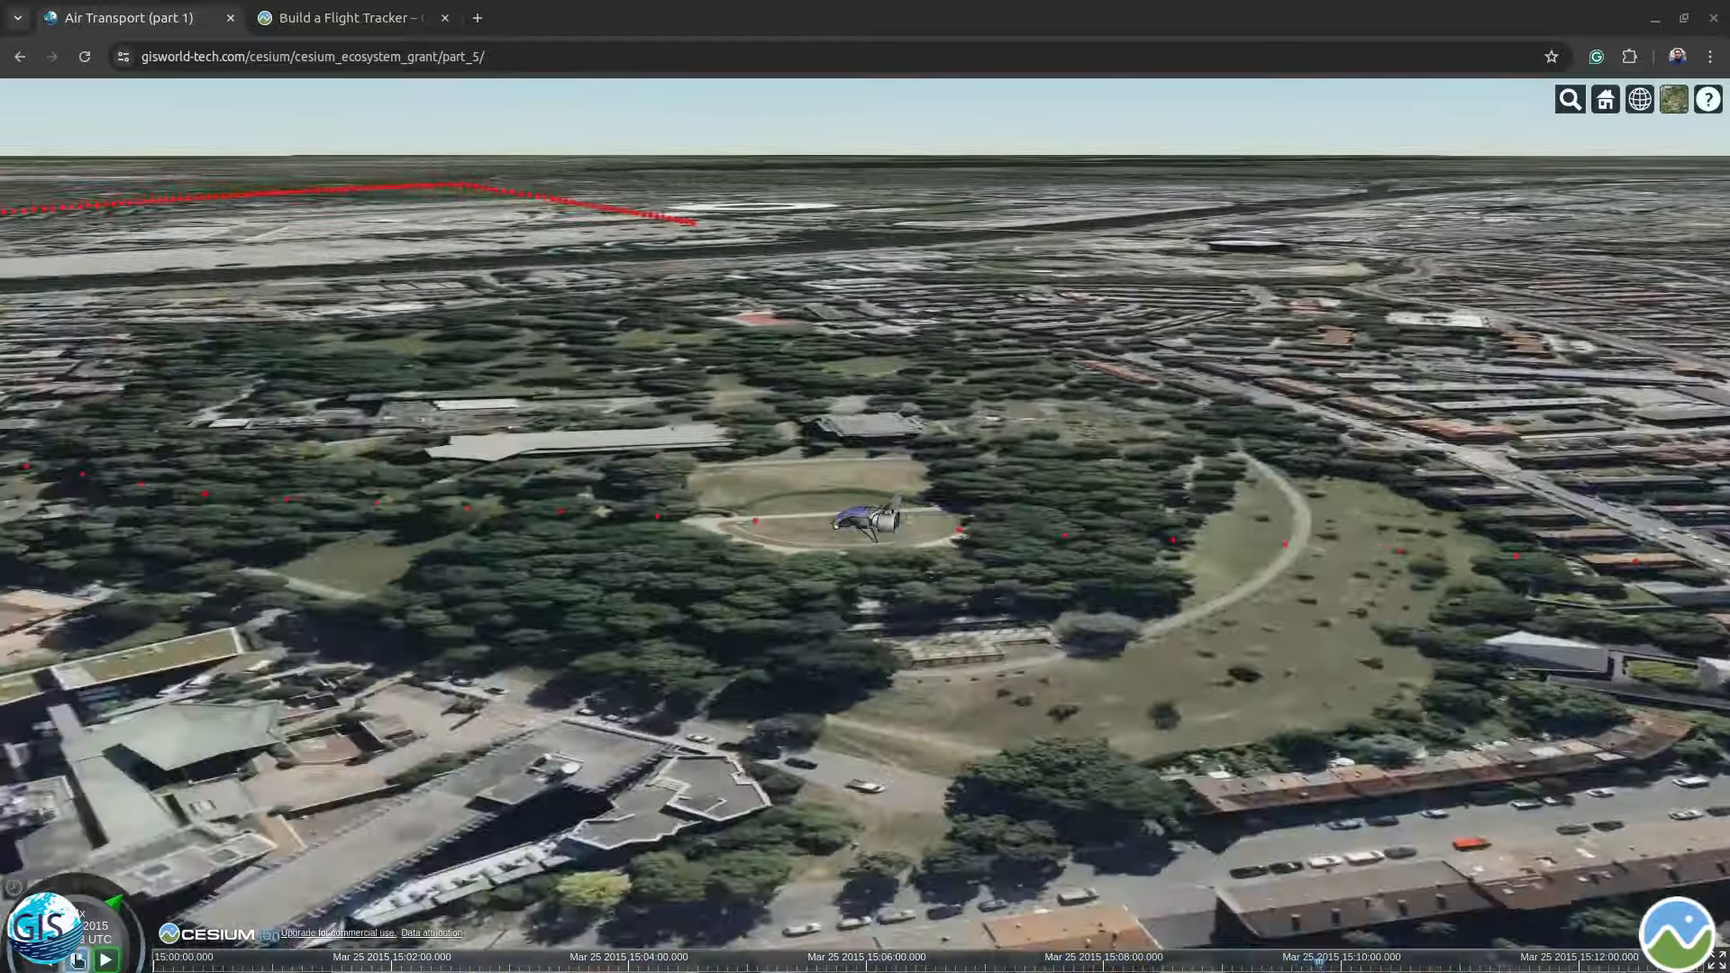
left_click(78, 958)
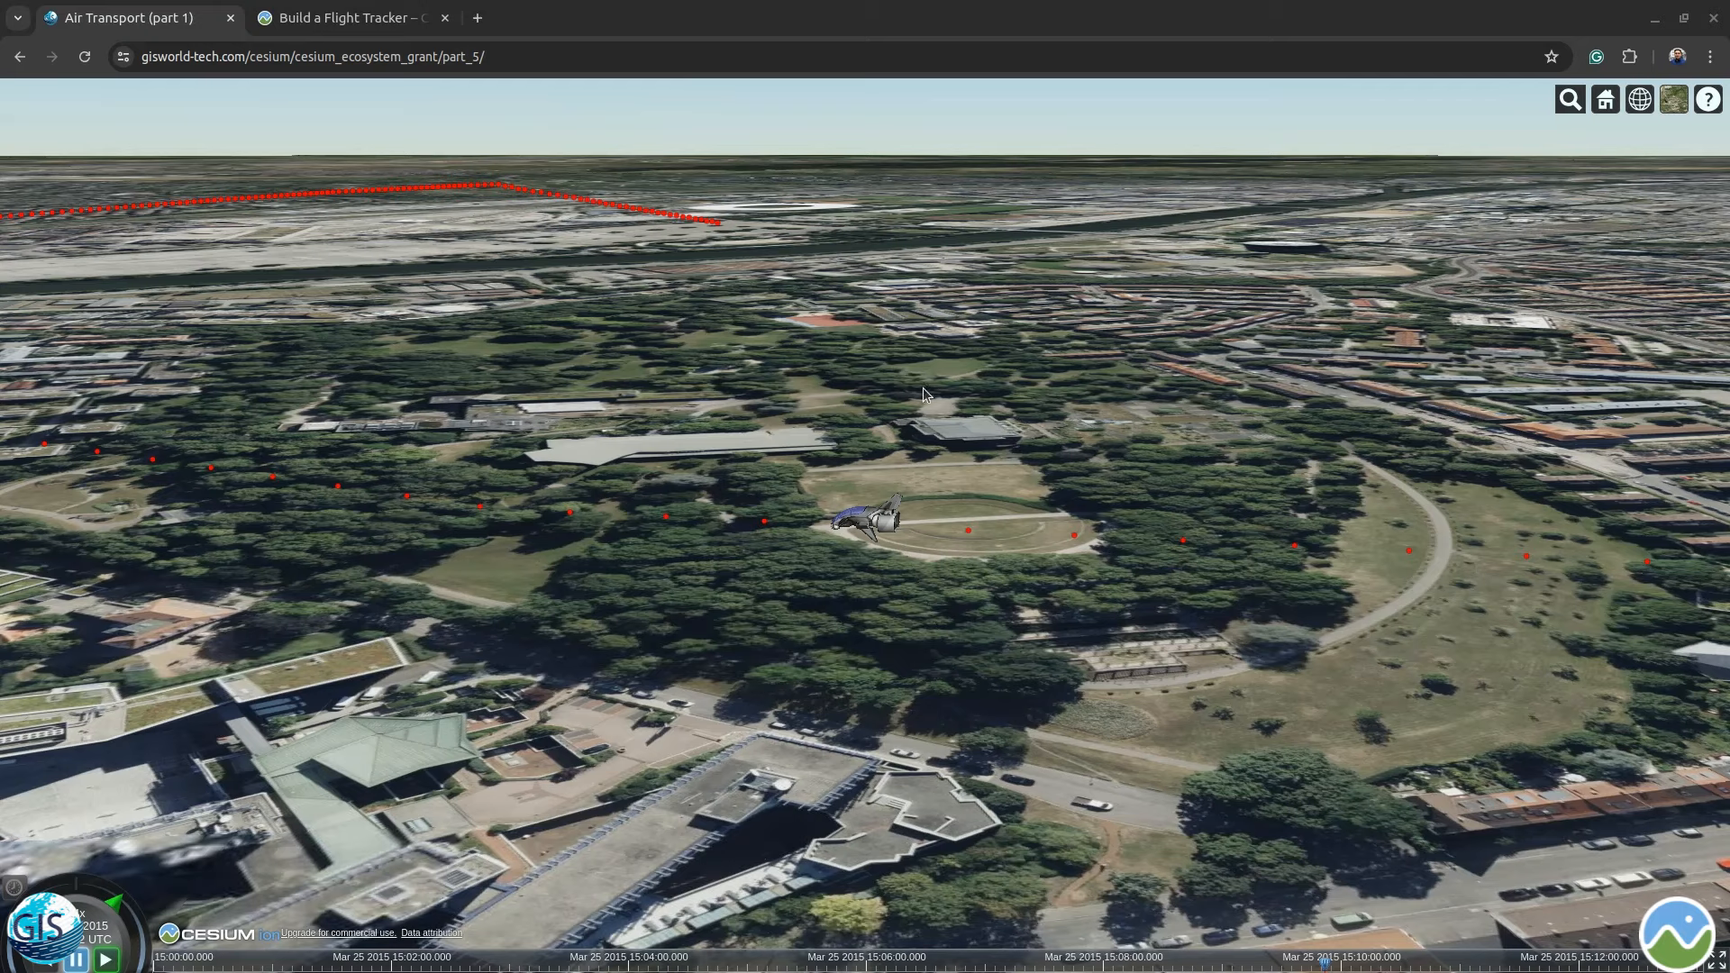
- Switch to the Build a Flight Tracker tutorial and review its instructions through Step 7, Attach the airplane model
key("ctrl+Tab")
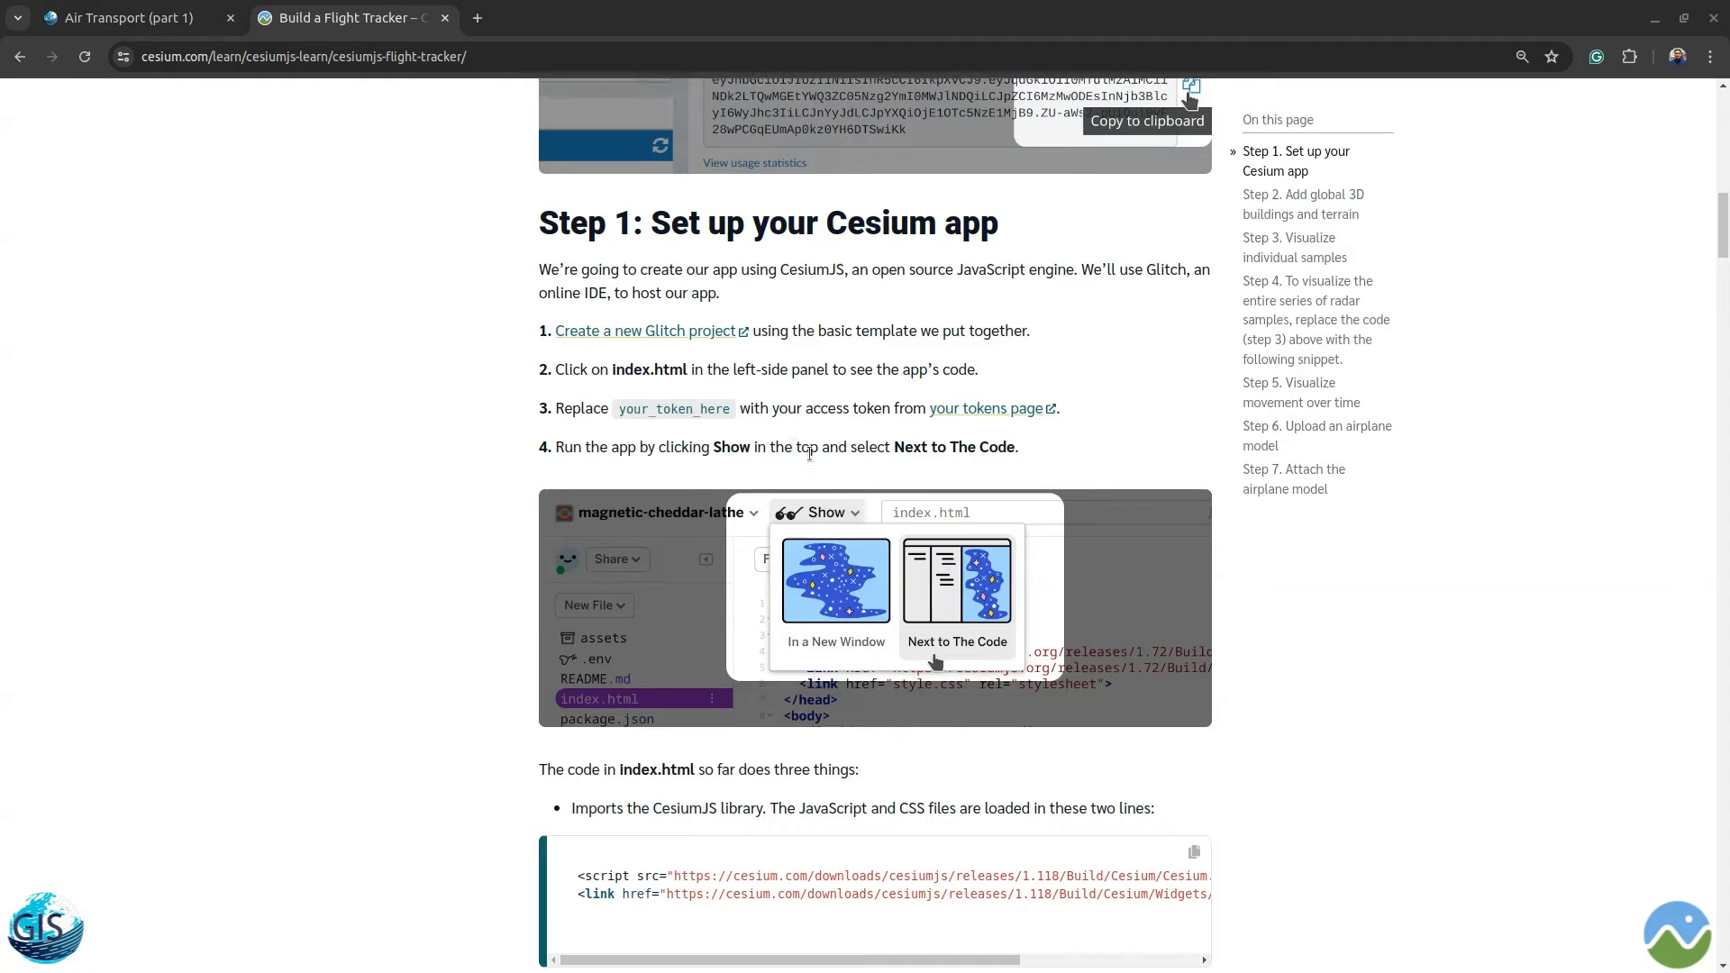
scroll(917, 450, "up", 15)
scroll(922, 453, "down", 4)
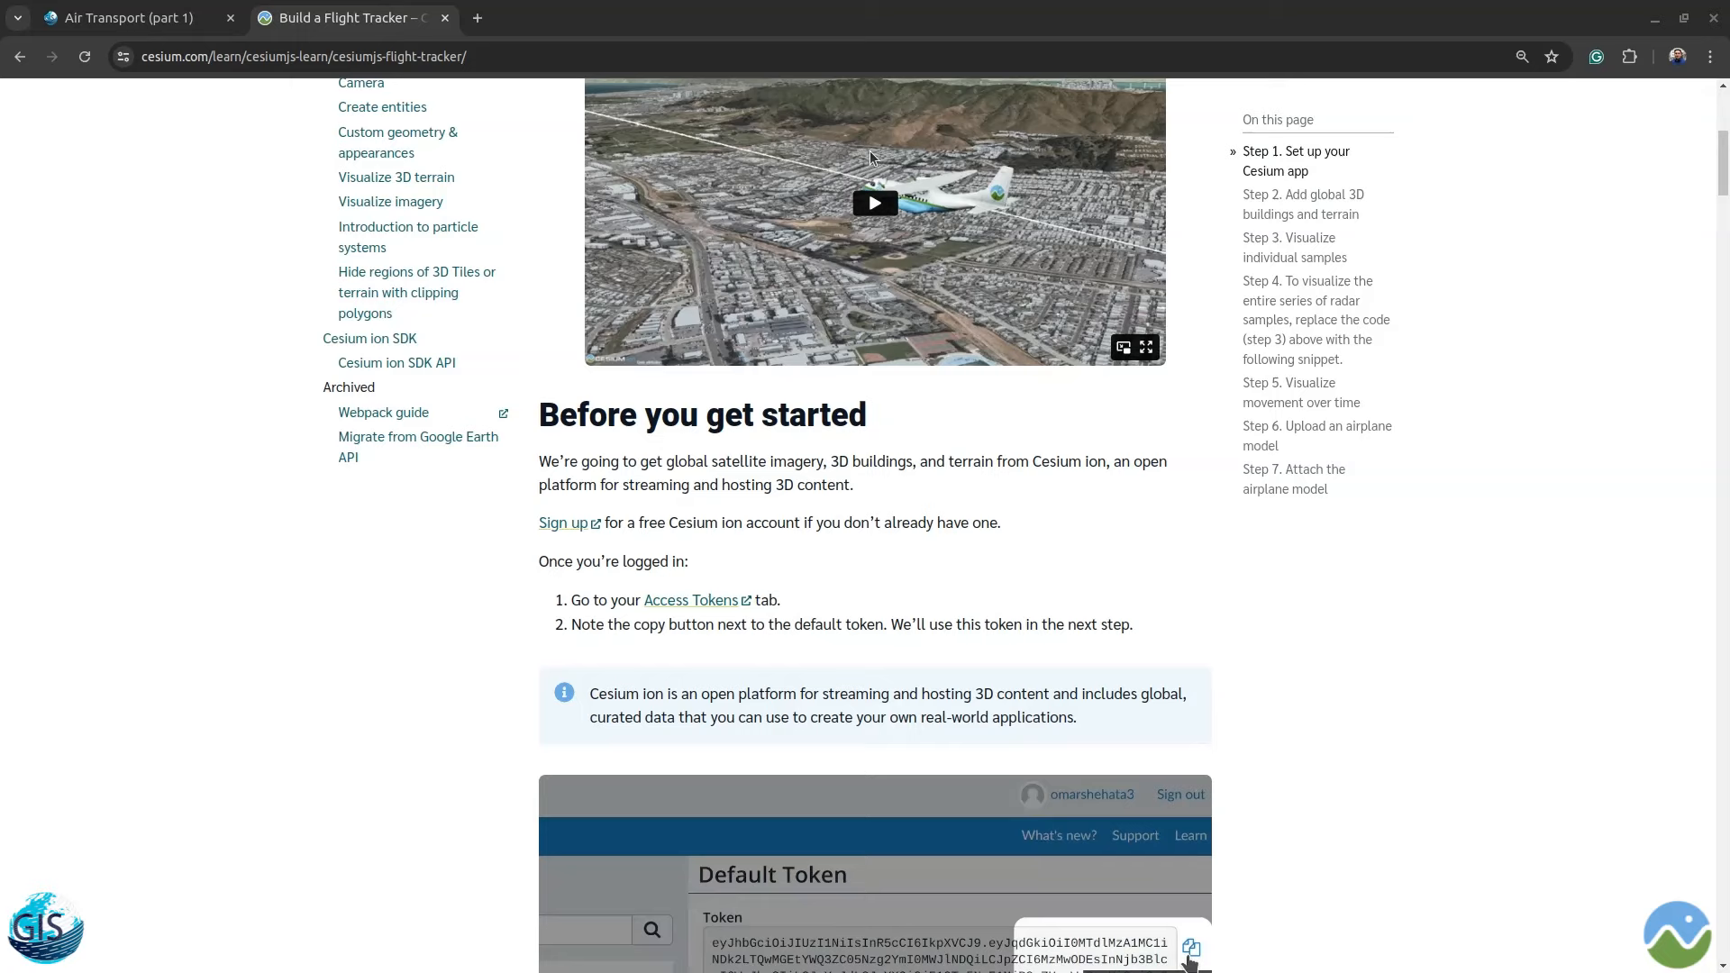
scroll(915, 259, "down", 15)
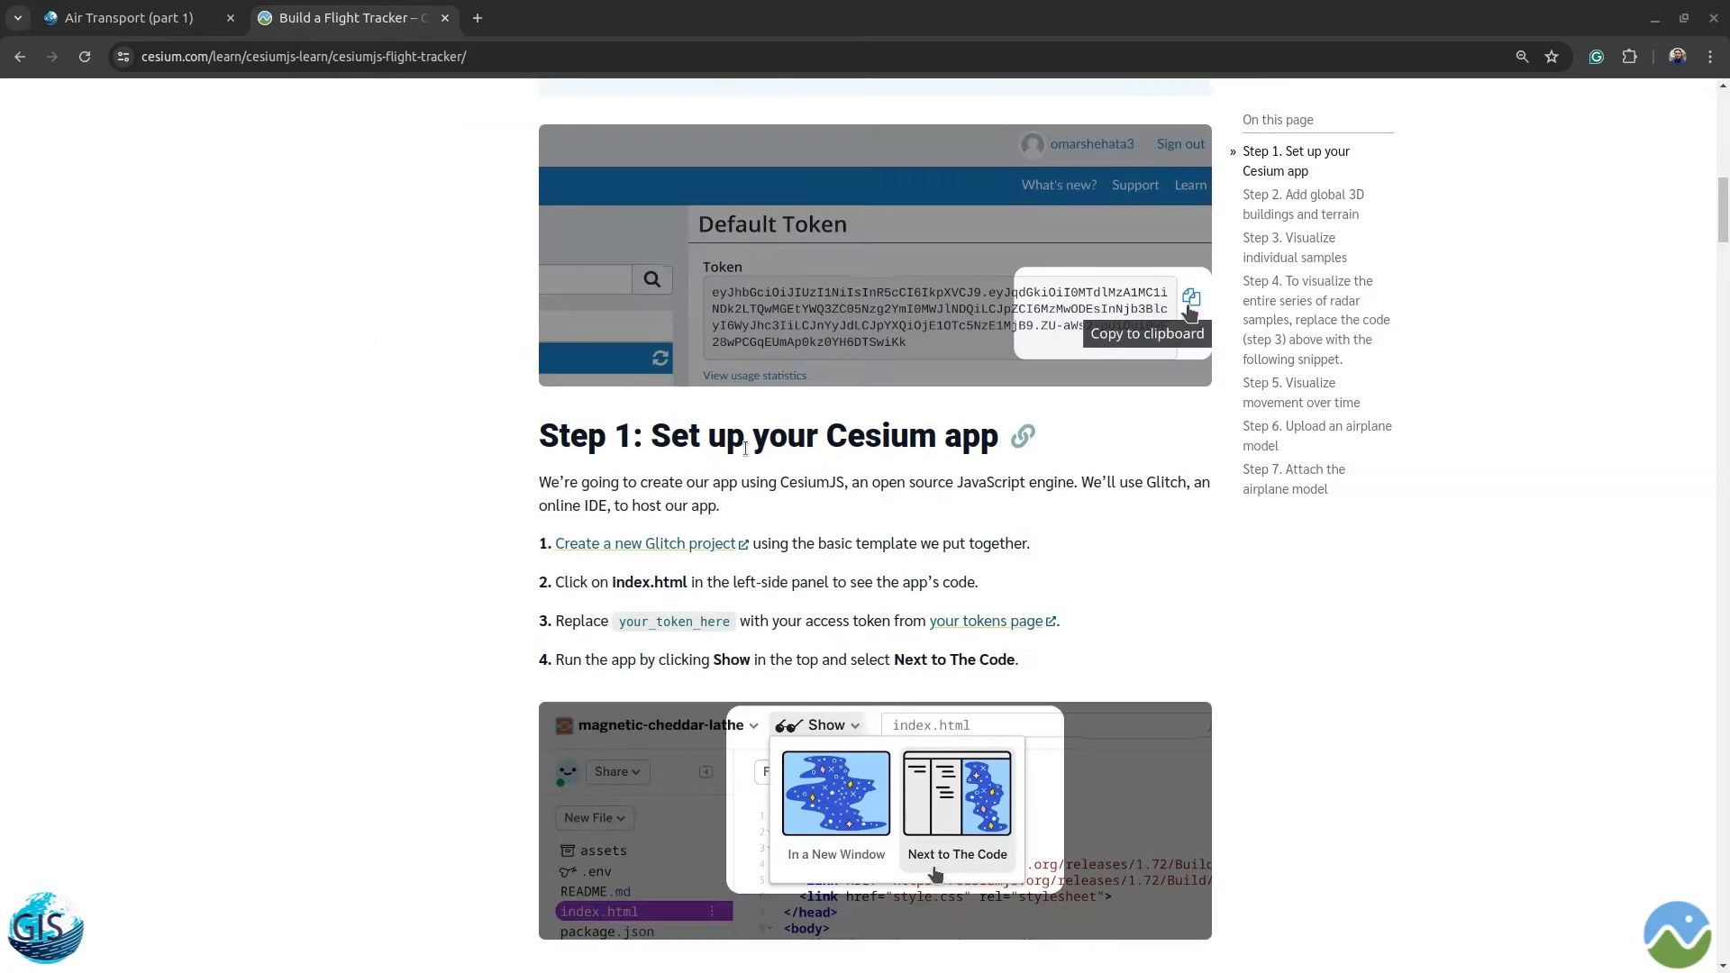
scroll(844, 494, "down", 18)
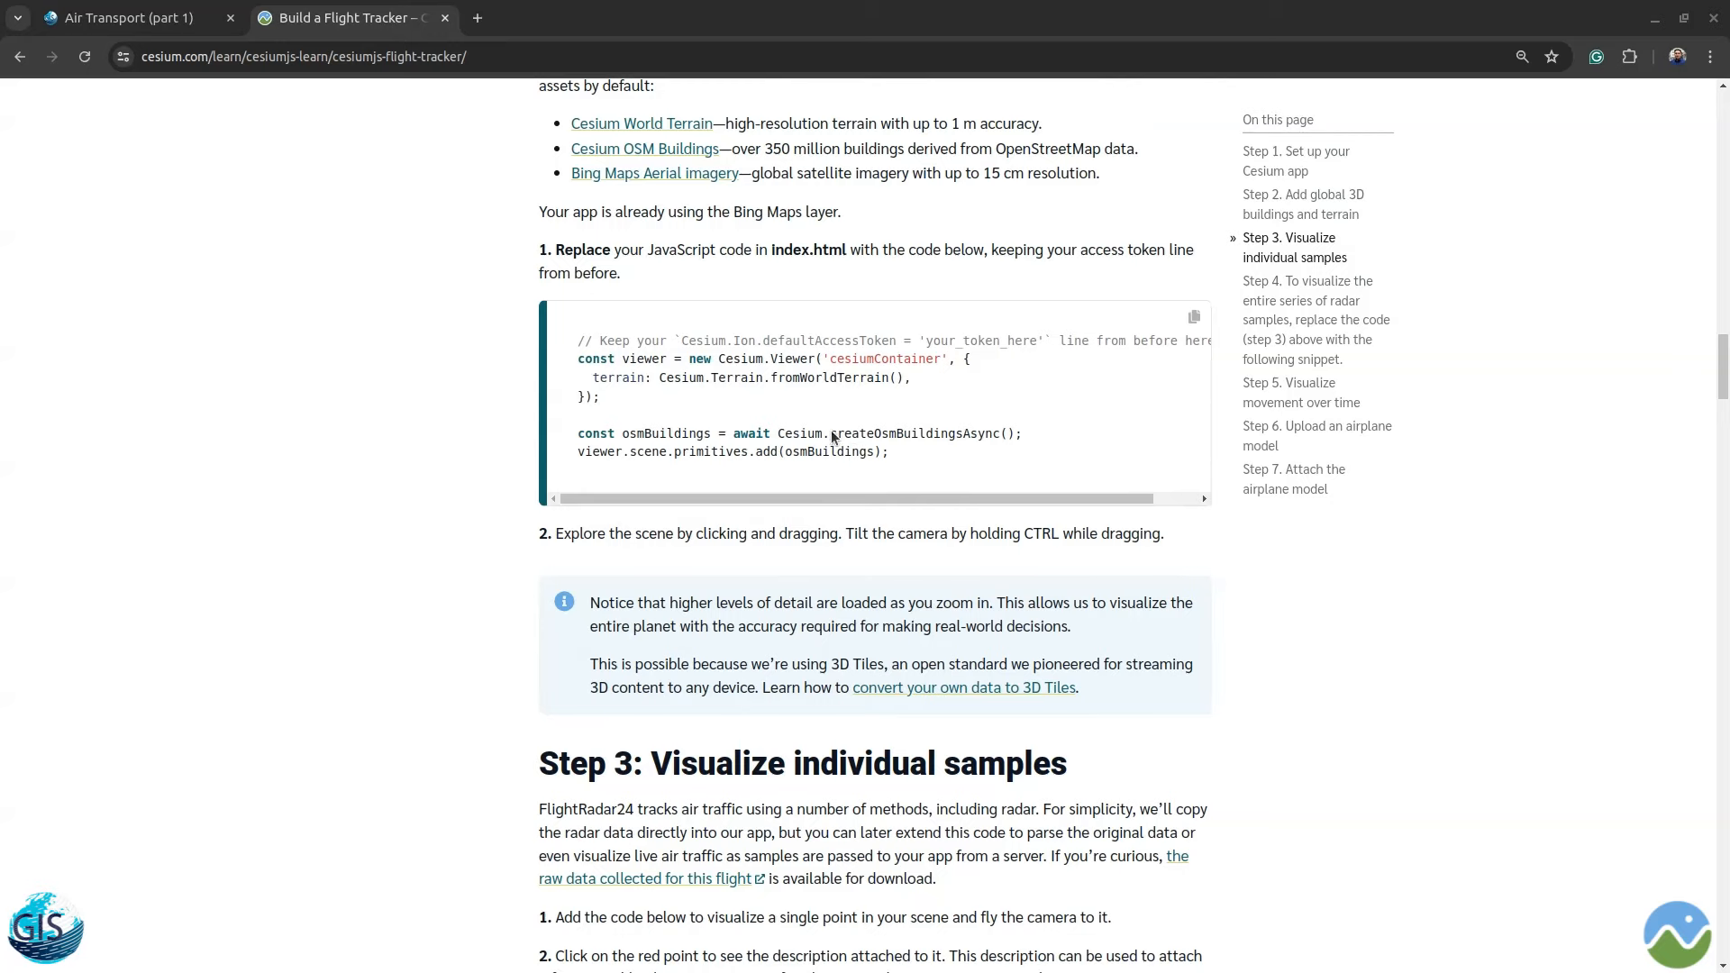
scroll(852, 453, "down", 15)
scroll(828, 441, "down", 2)
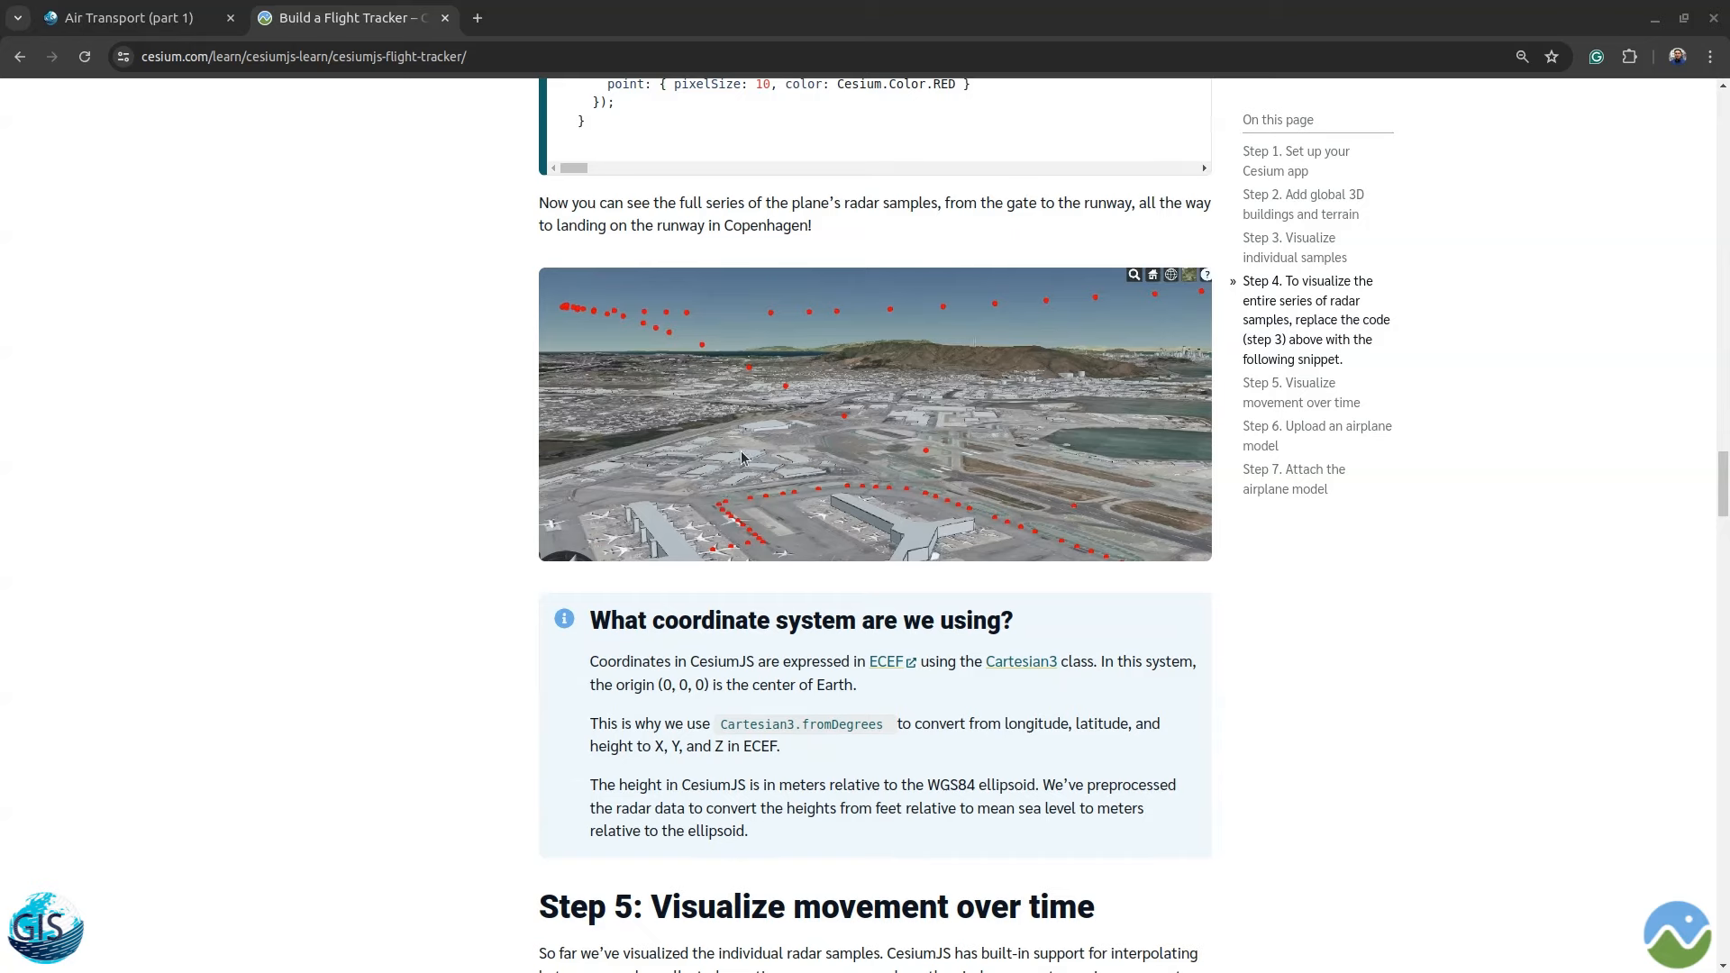
scroll(748, 455, "down", 1)
scroll(760, 459, "down", 20)
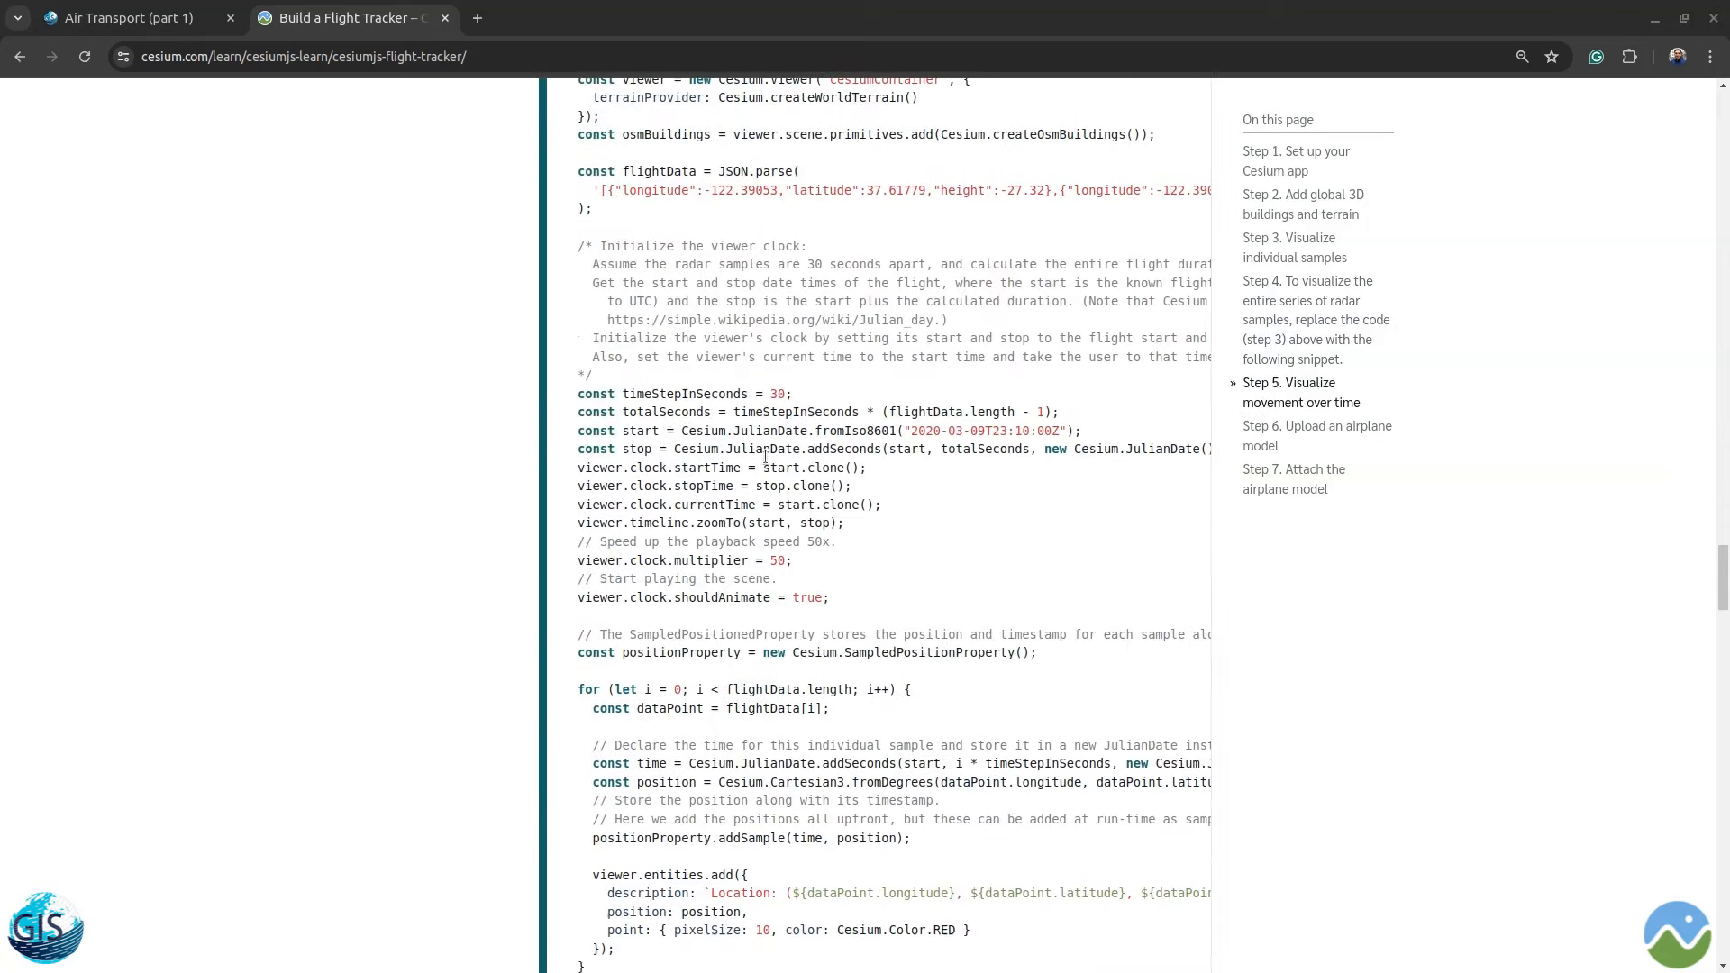
scroll(766, 454, "down", 15)
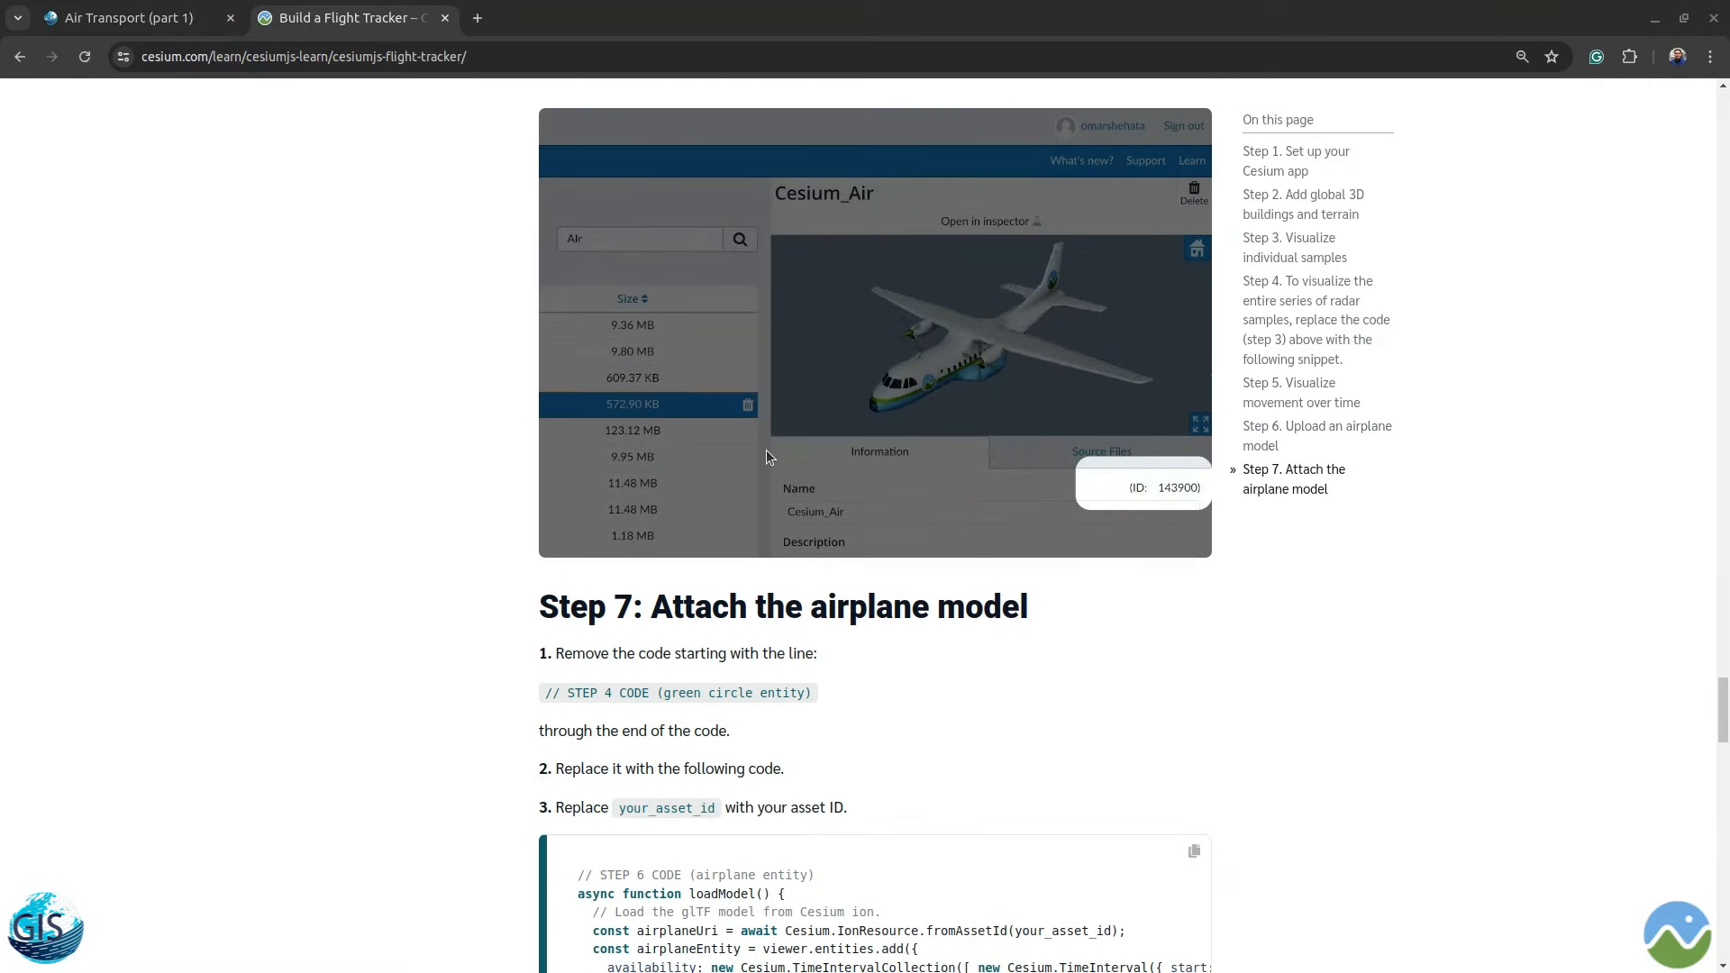
scroll(771, 458, "down", 2)
scroll(791, 458, "up", 1)
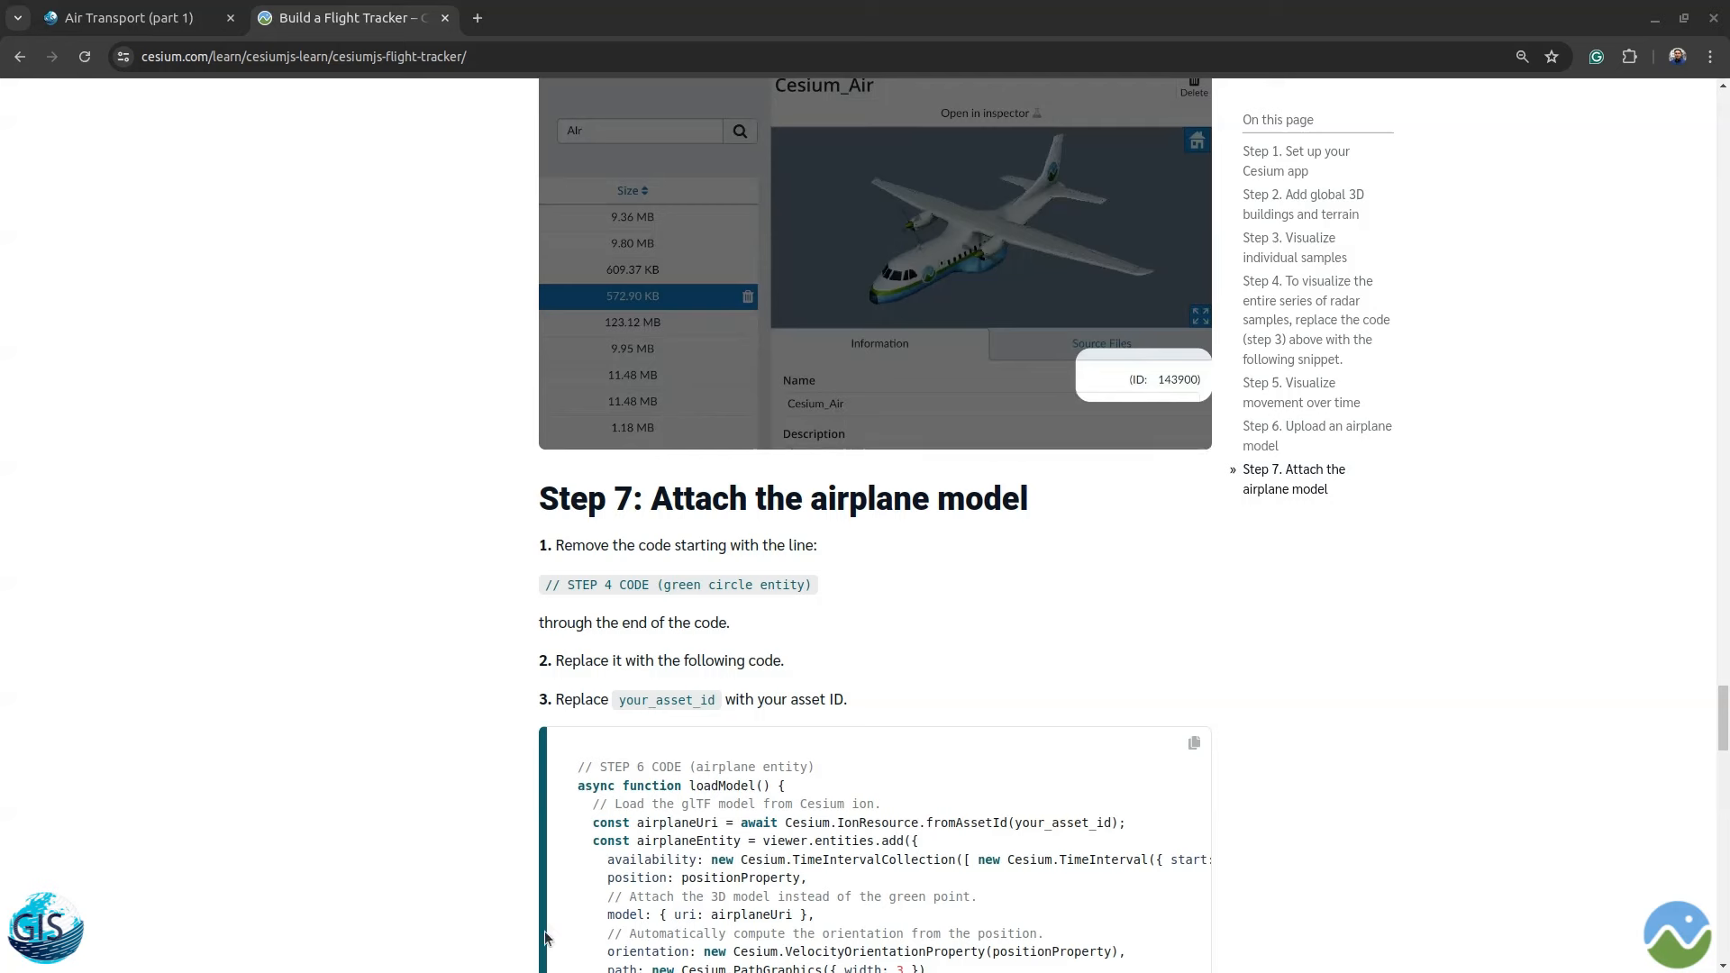
- Switch to the file manager and look through the __other folder inside part_5, returning to part_5
key("alt+Tab")
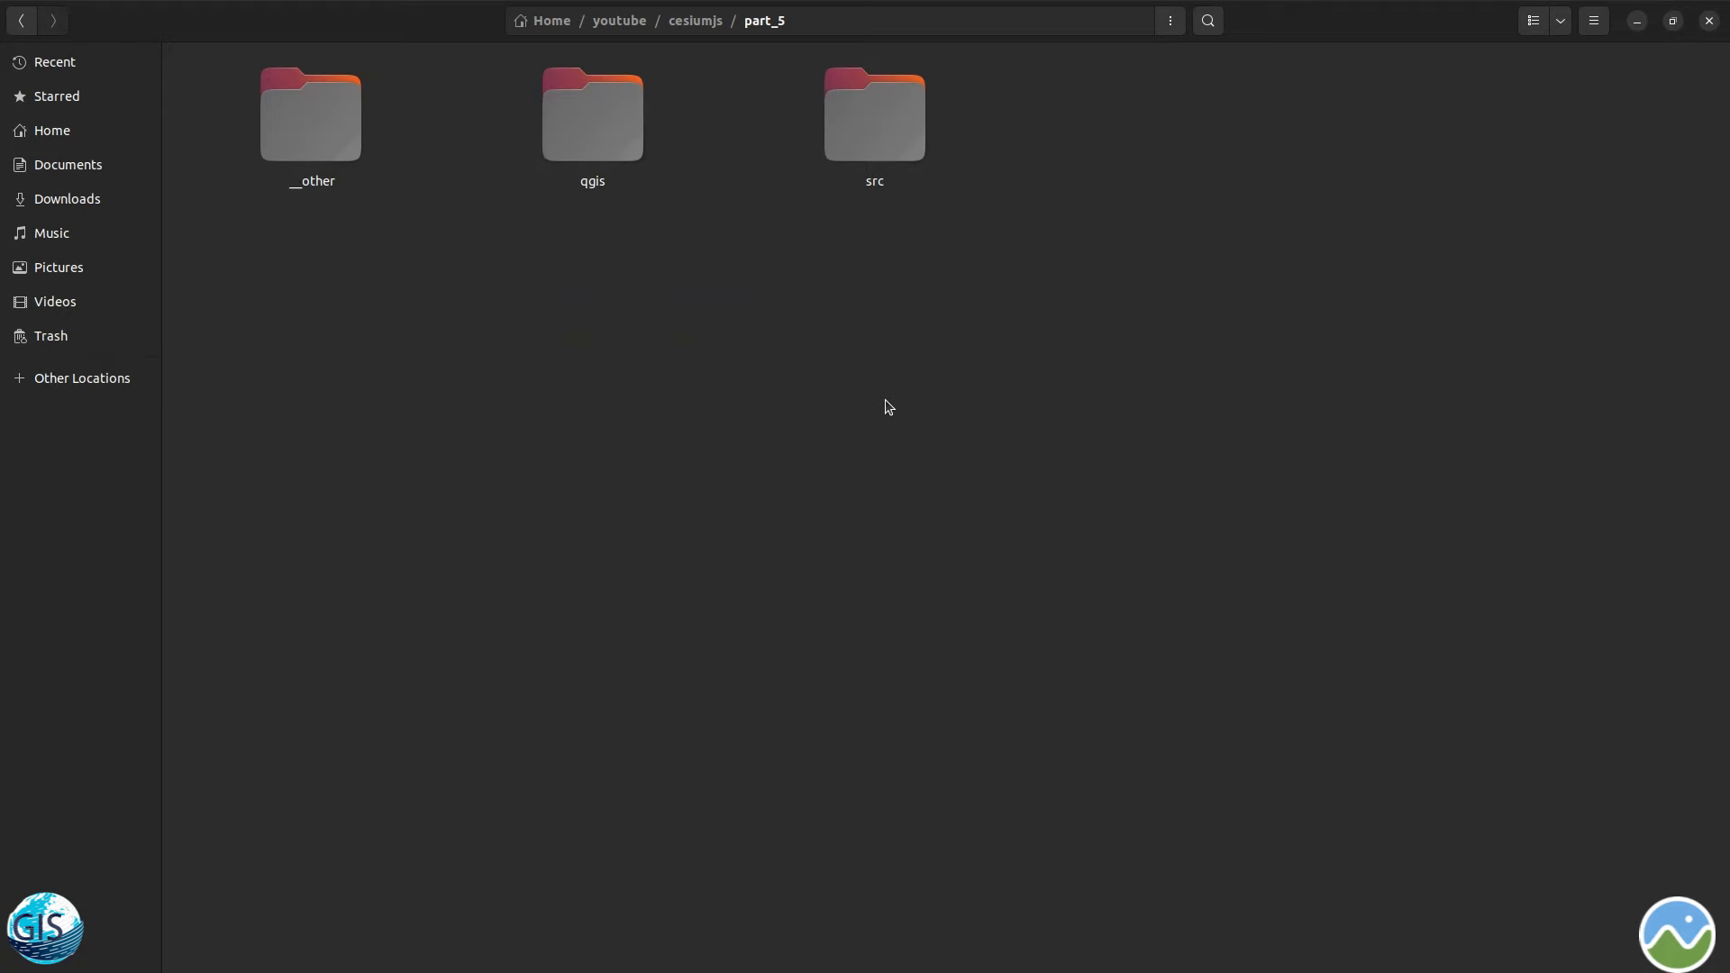
left_click(899, 127)
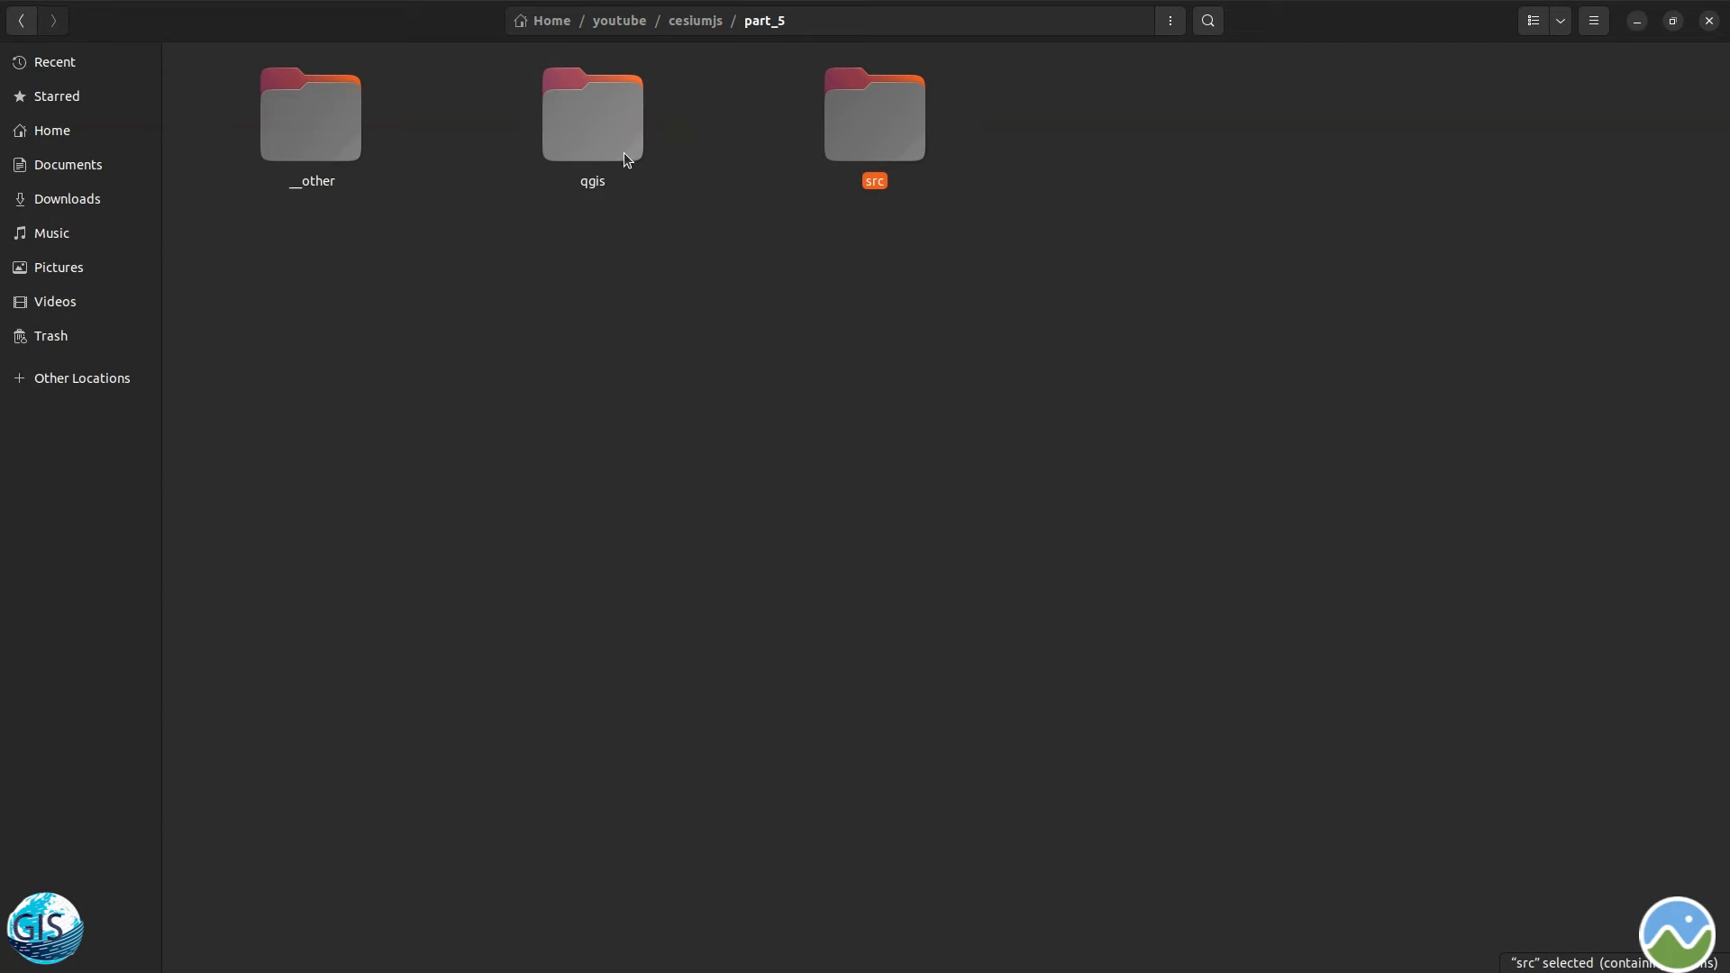
double_click(325, 160)
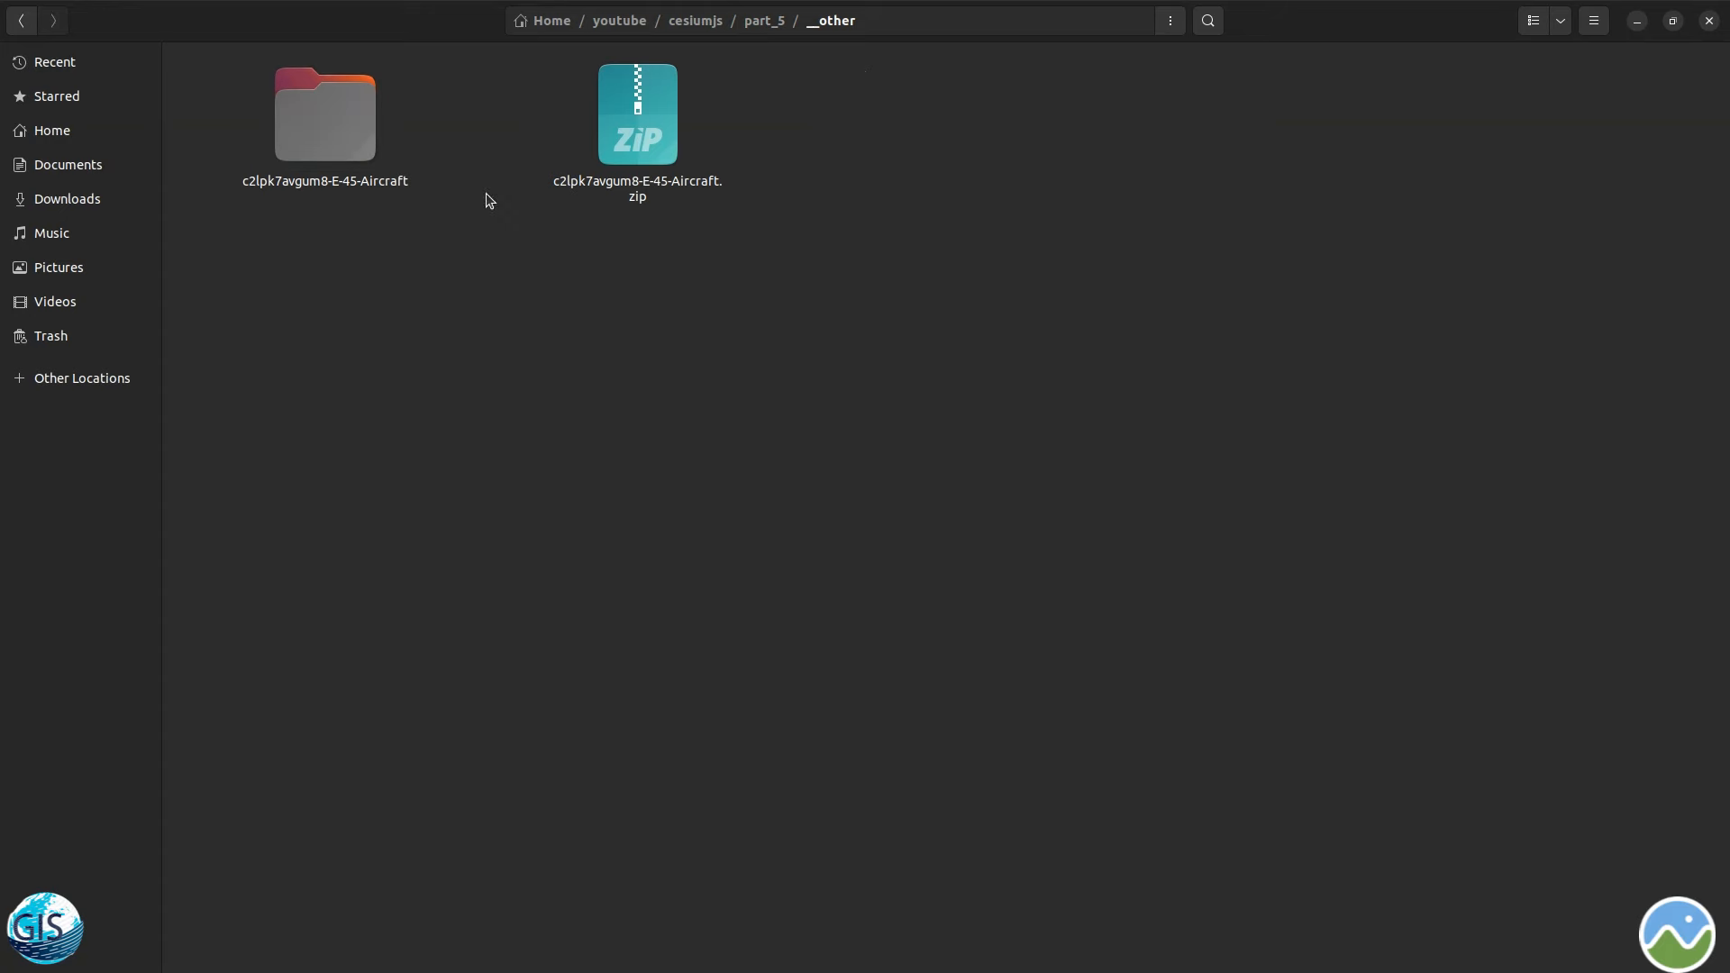
left_click(762, 20)
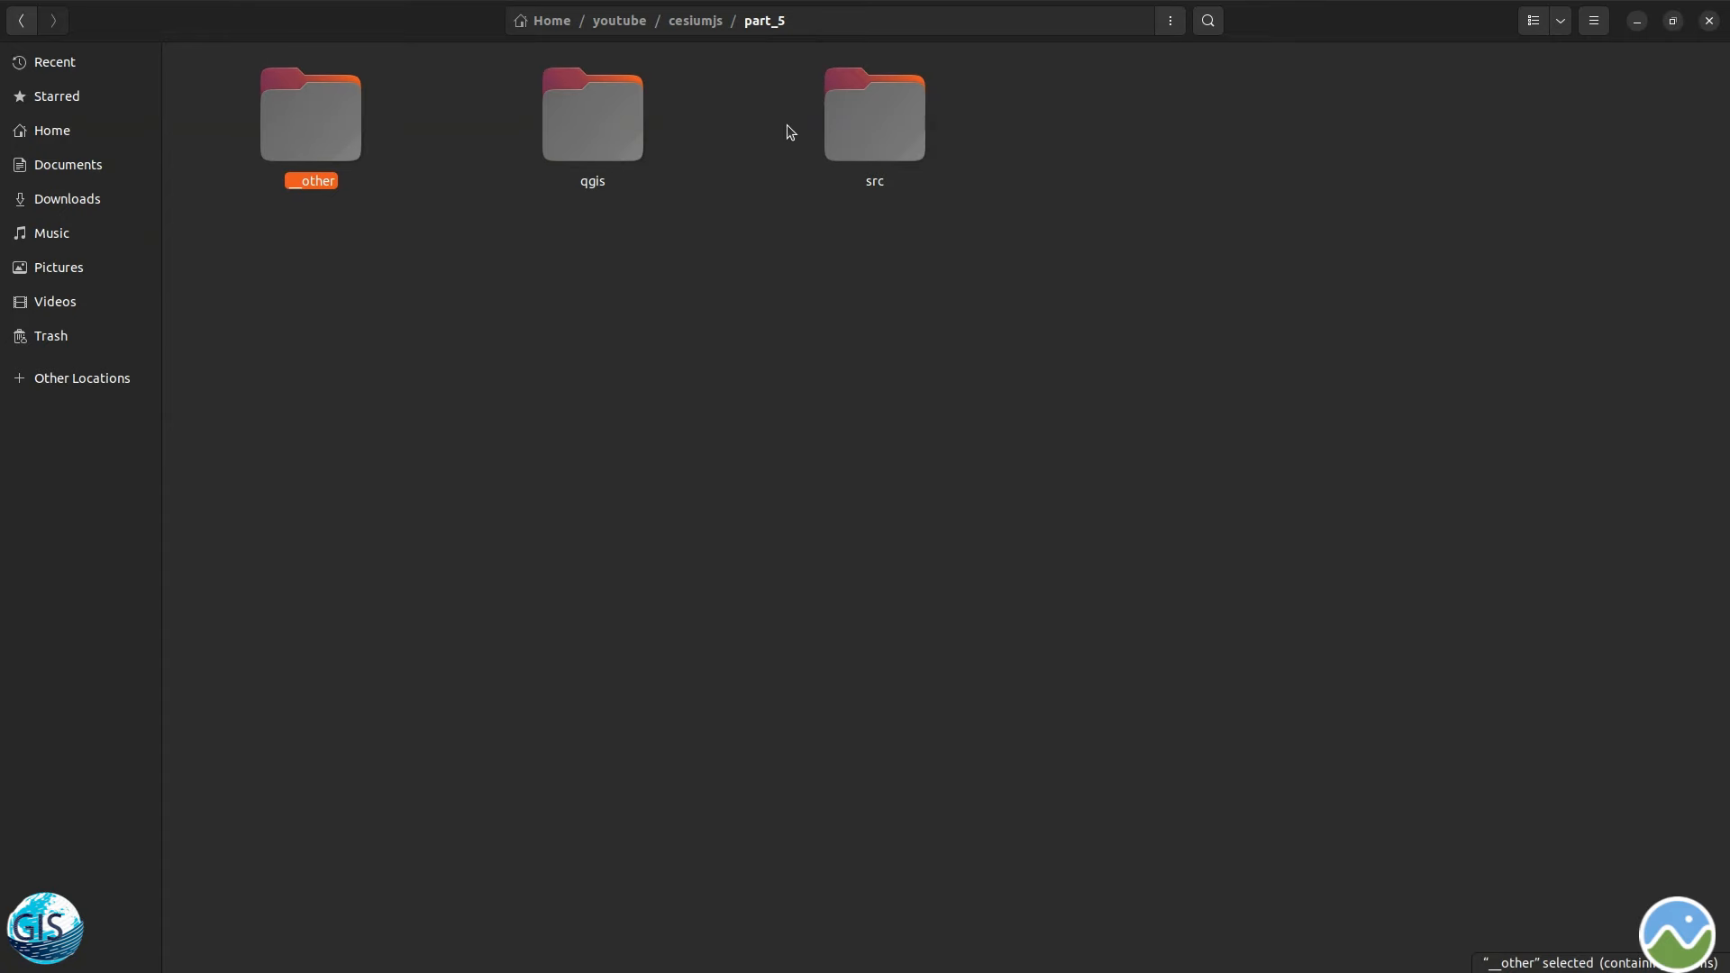
- Open the aircraft_path.qgz project from the qgis folder in QGIS and bring the whole flight path into view
double_click(632, 142)
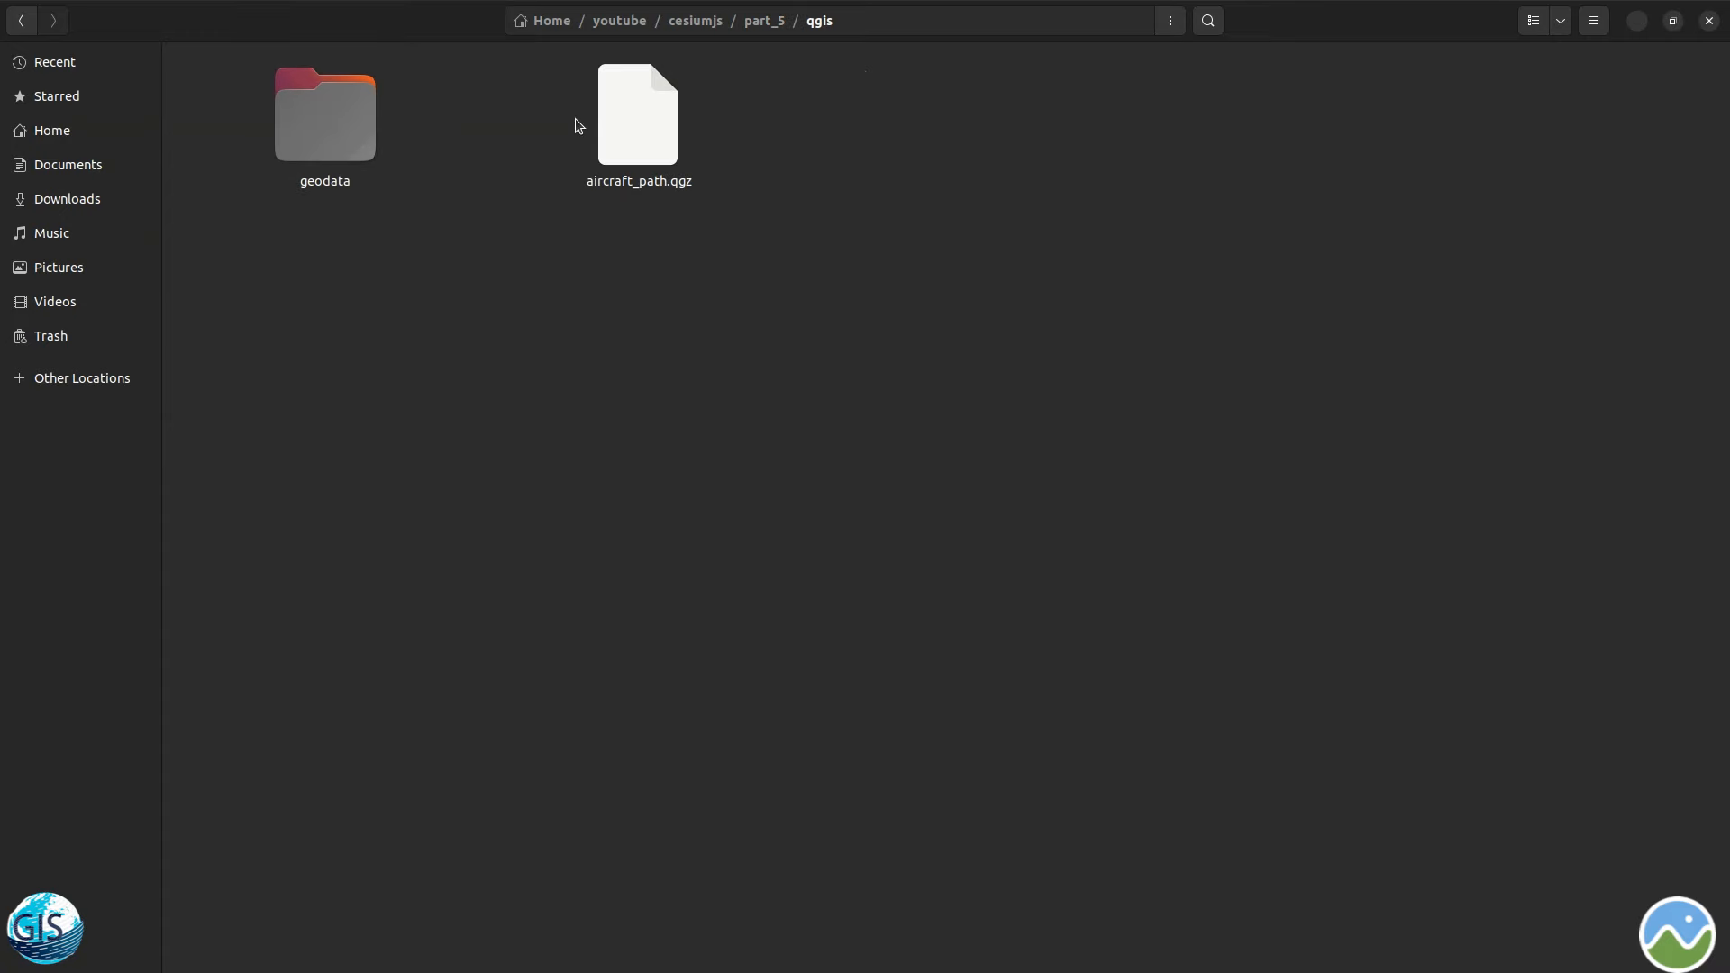
left_click(627, 115)
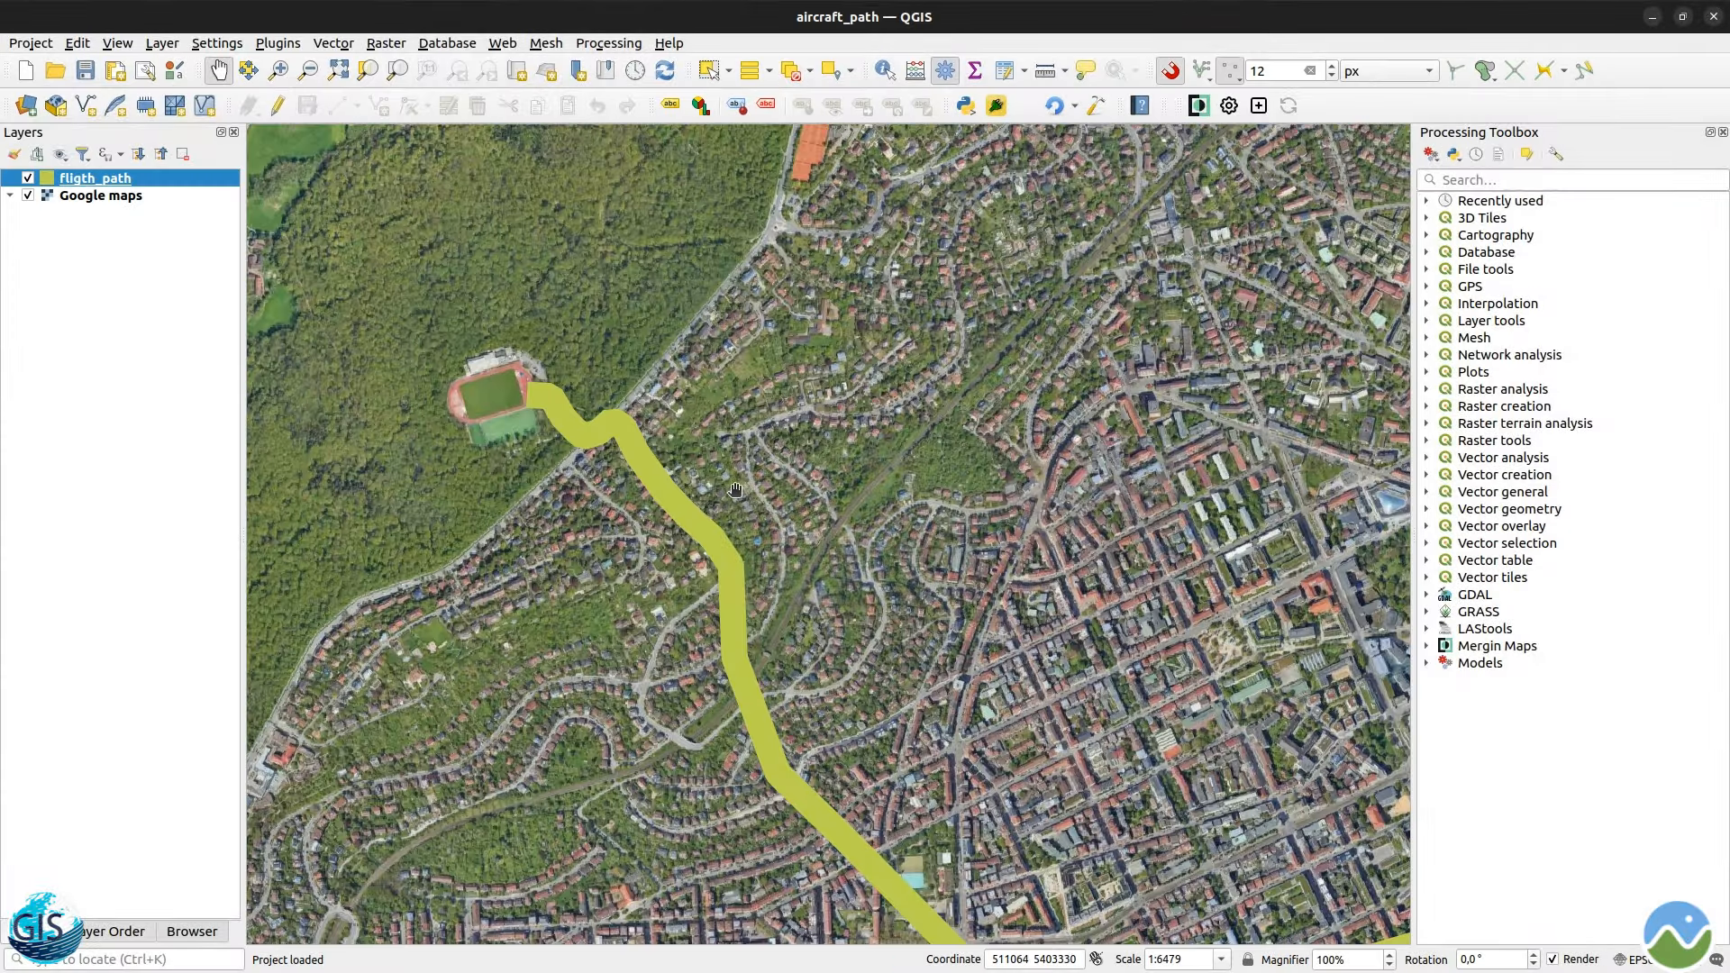
scroll(749, 487, "down", 2)
left_click_drag(1063, 553, 923, 505)
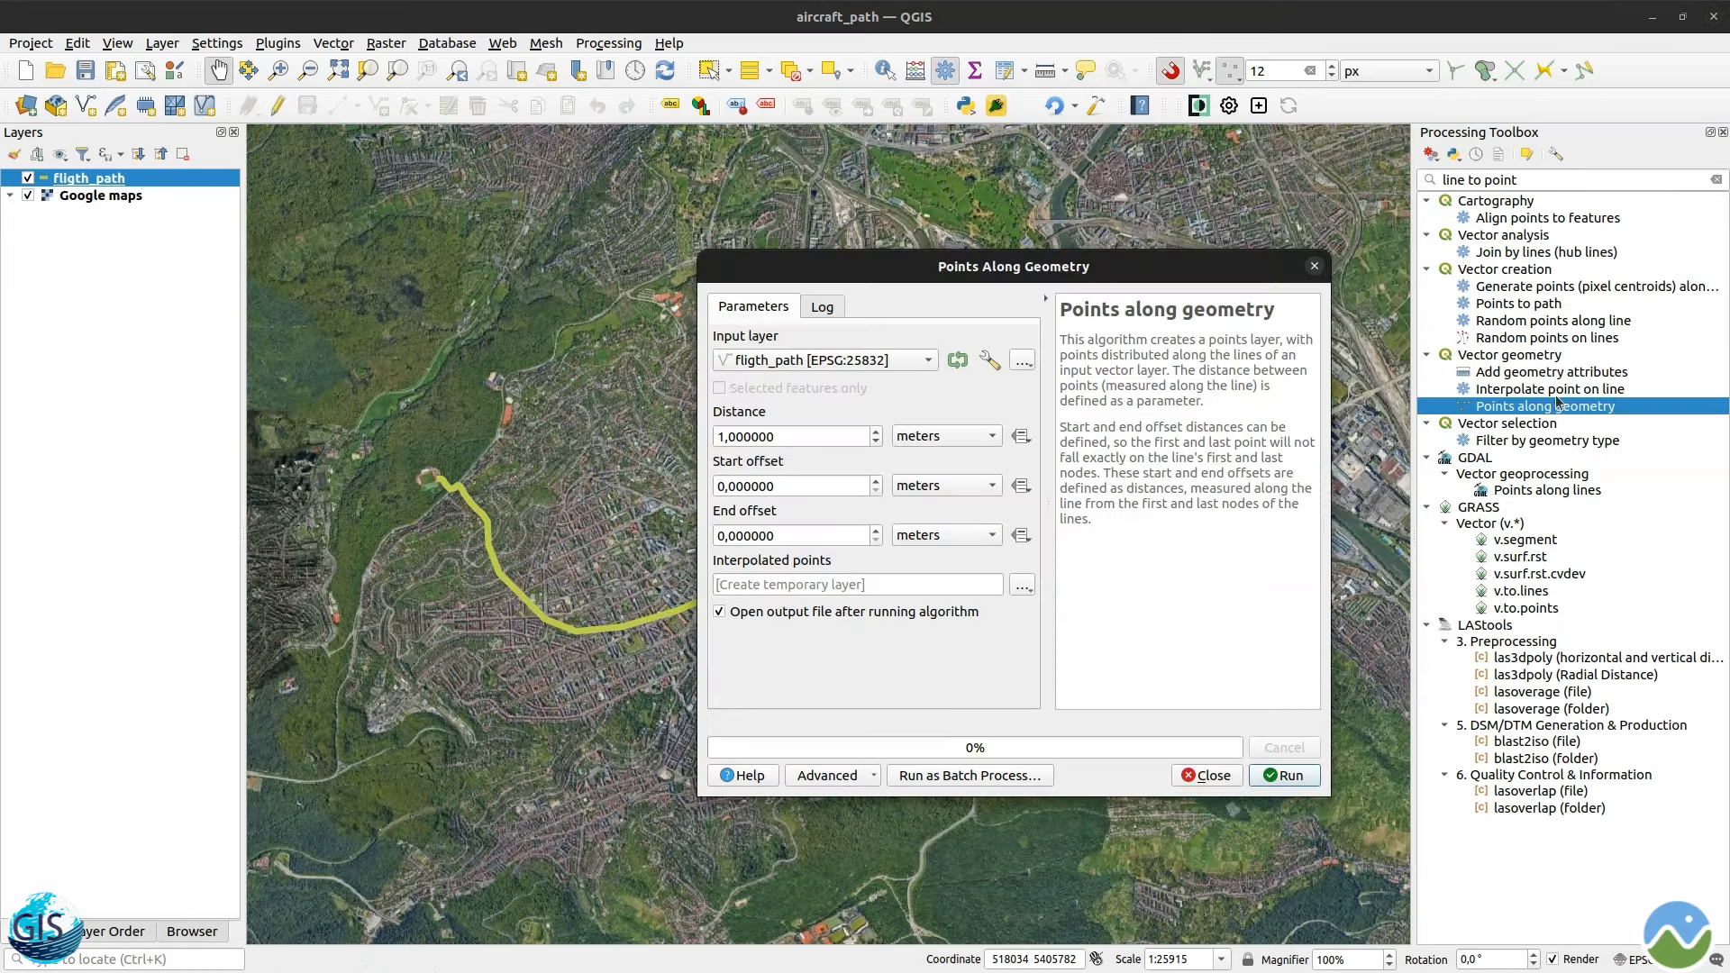
- Generate points every 10 meters along the fligth_path layer with Points along geometry, output as a temporary layer
left_click_drag(917, 273, 747, 222)
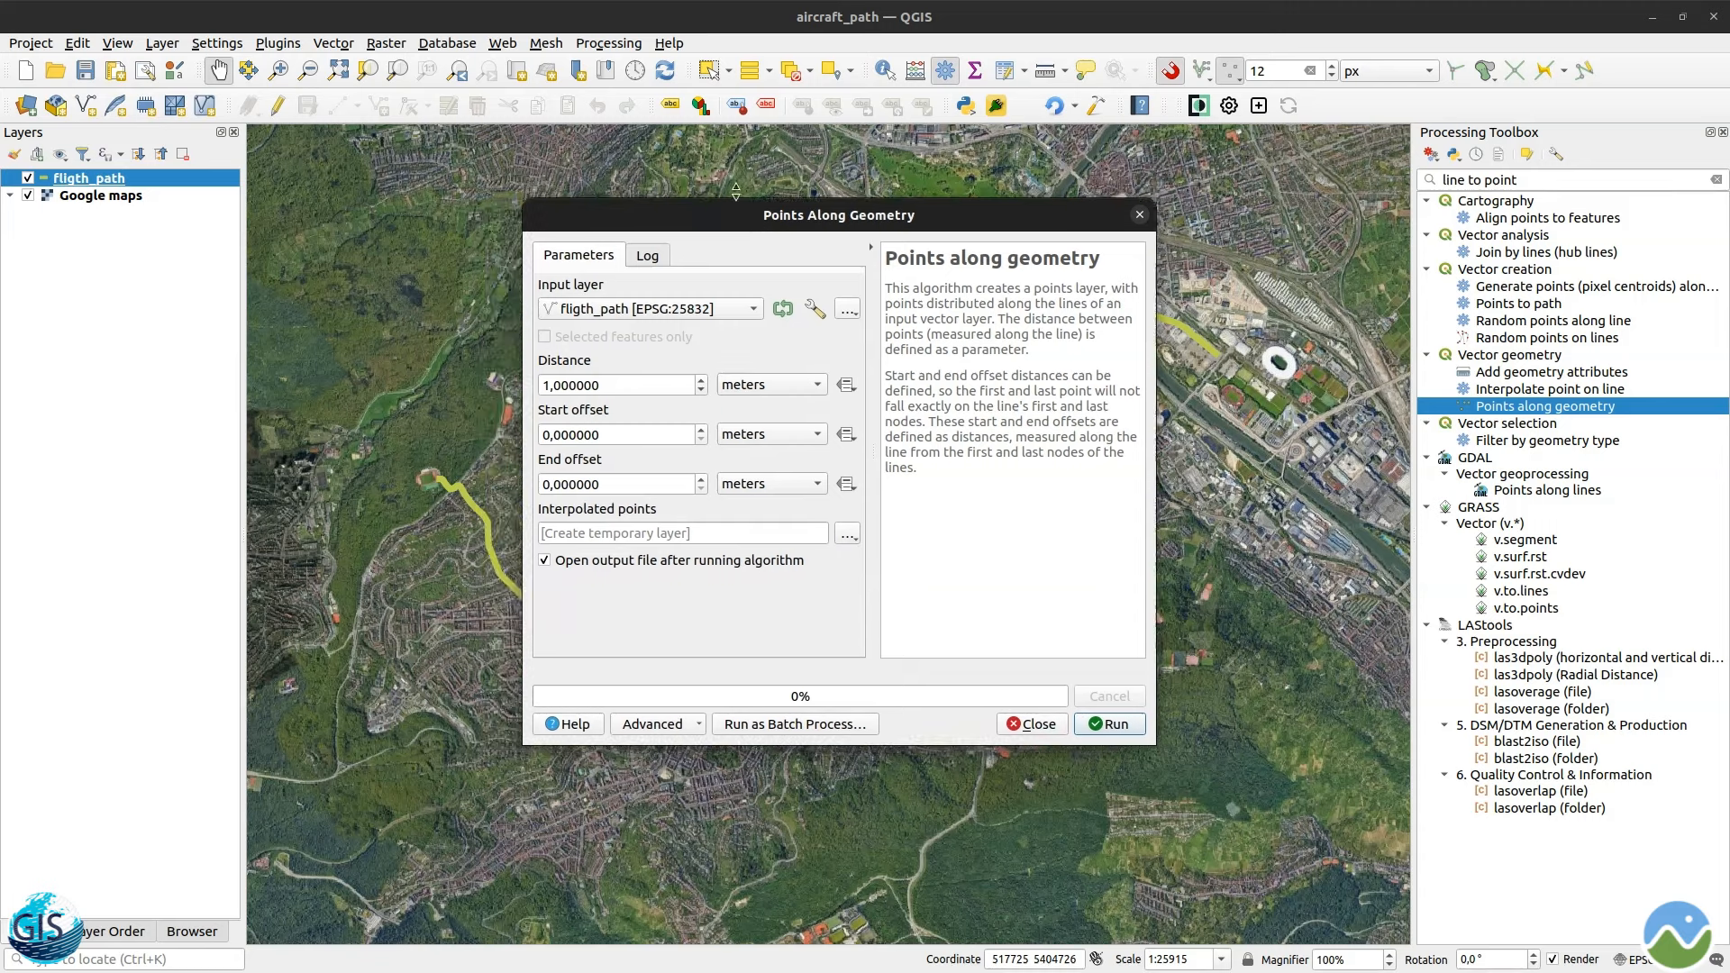
left_click(622, 387)
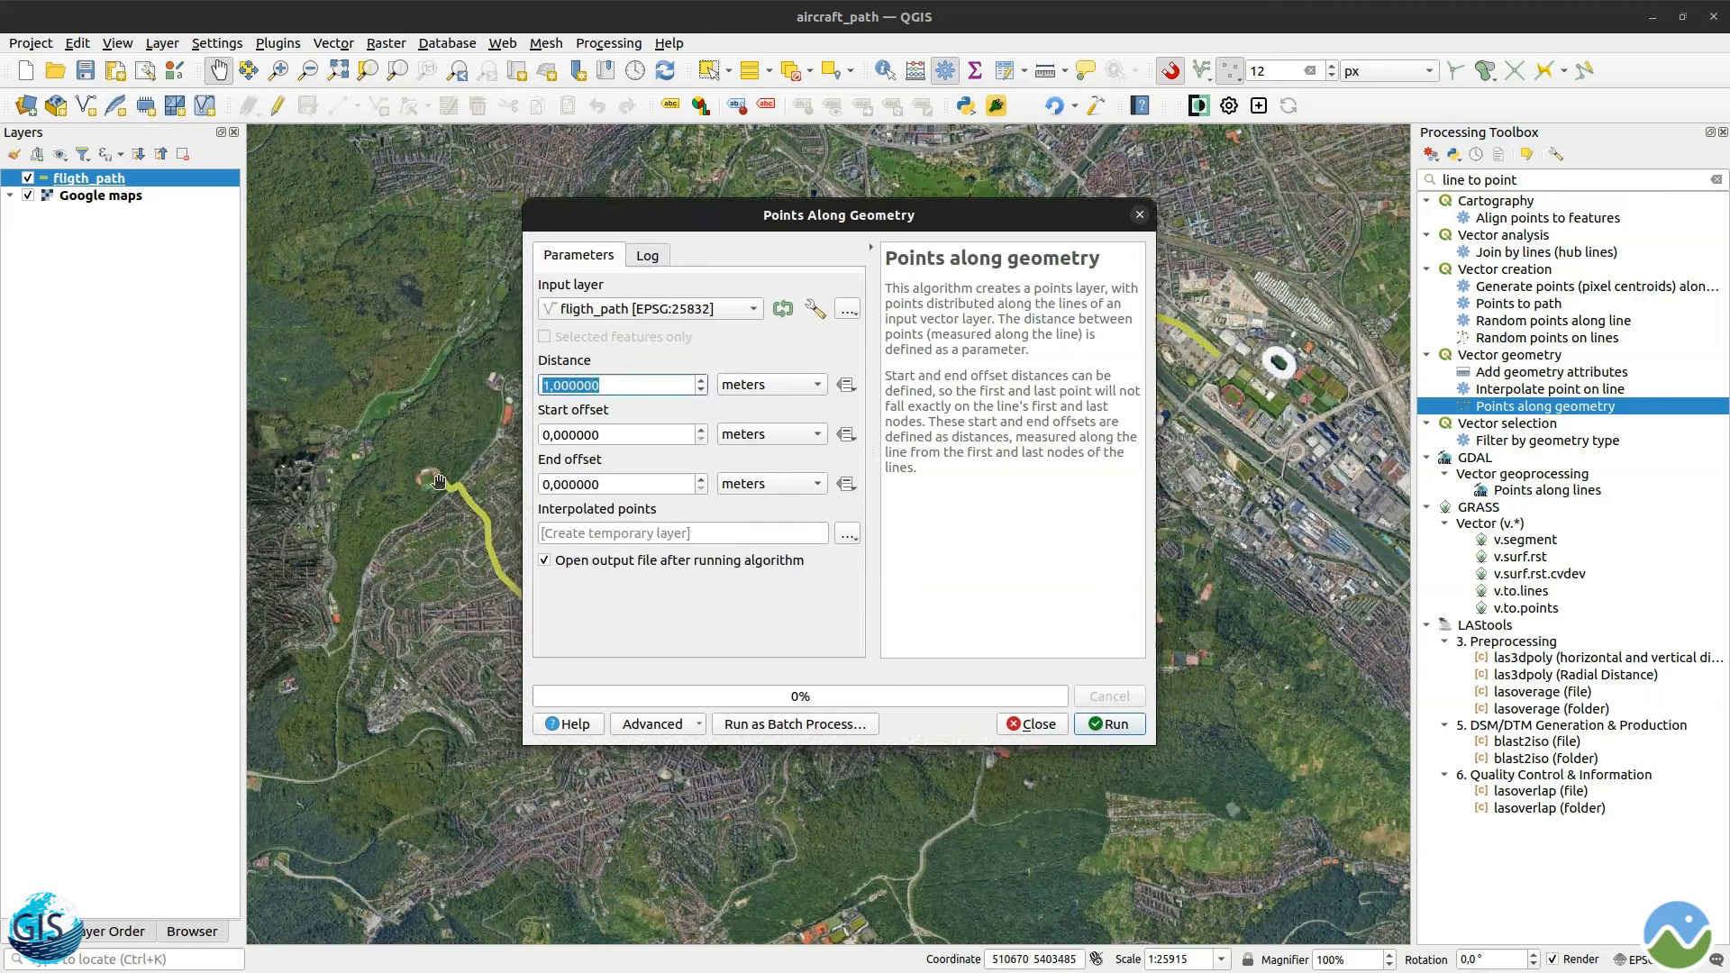
type("10")
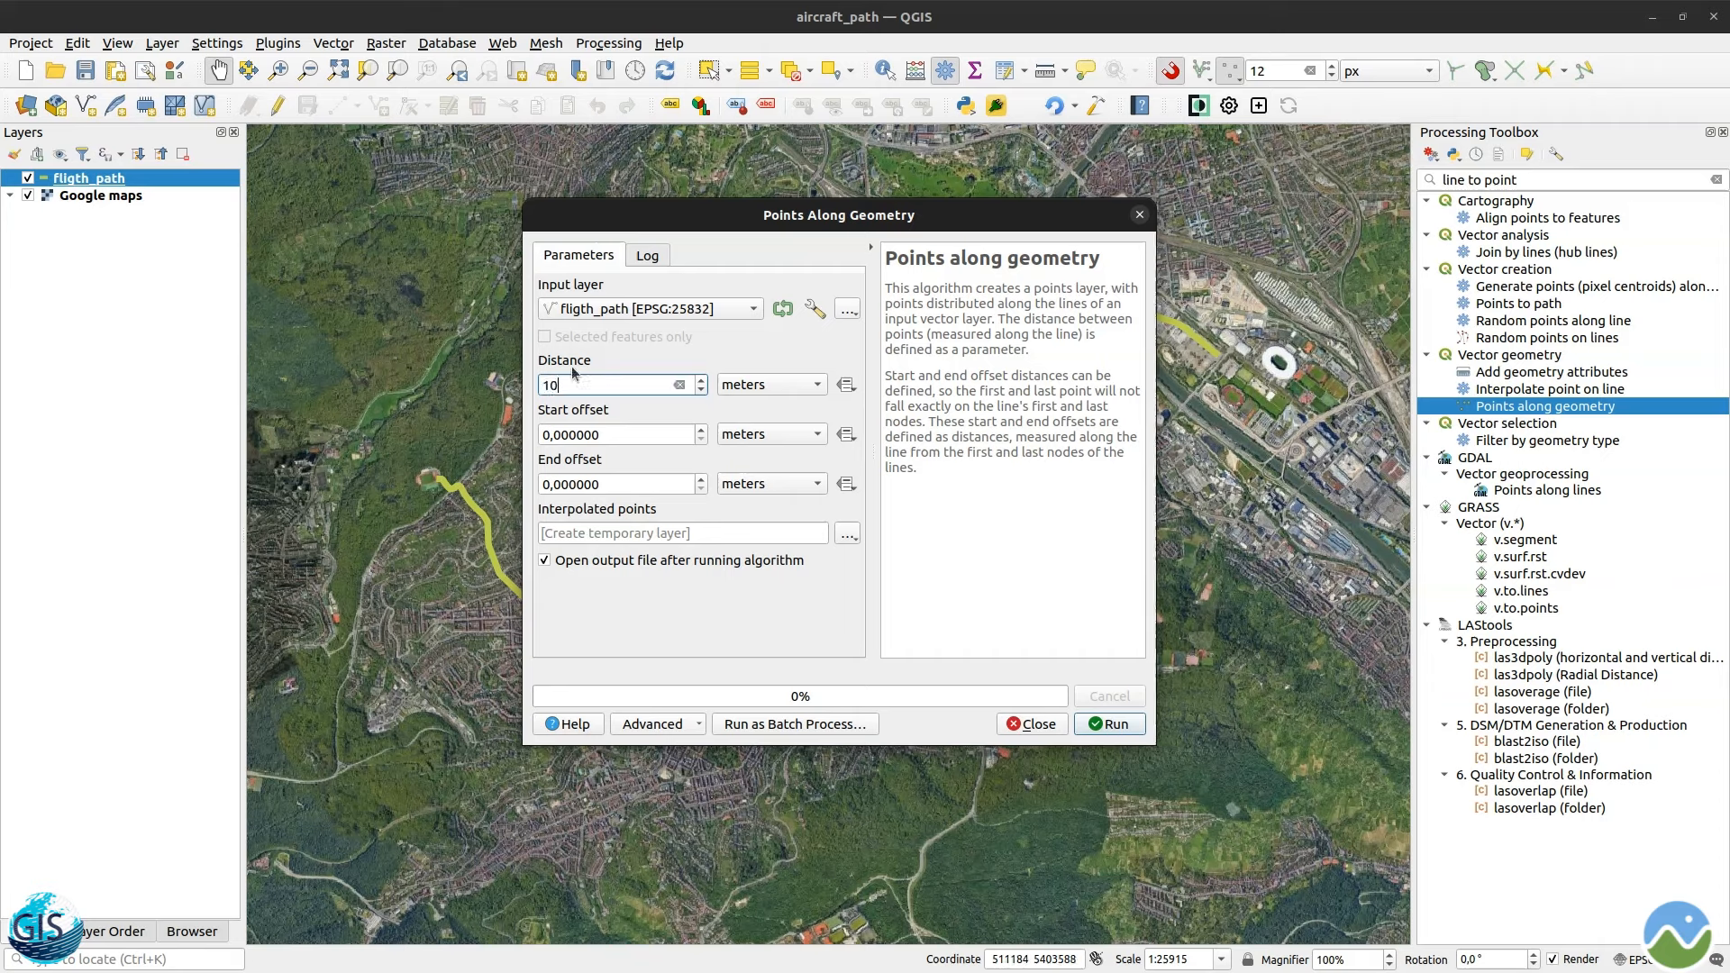
left_click(1098, 732)
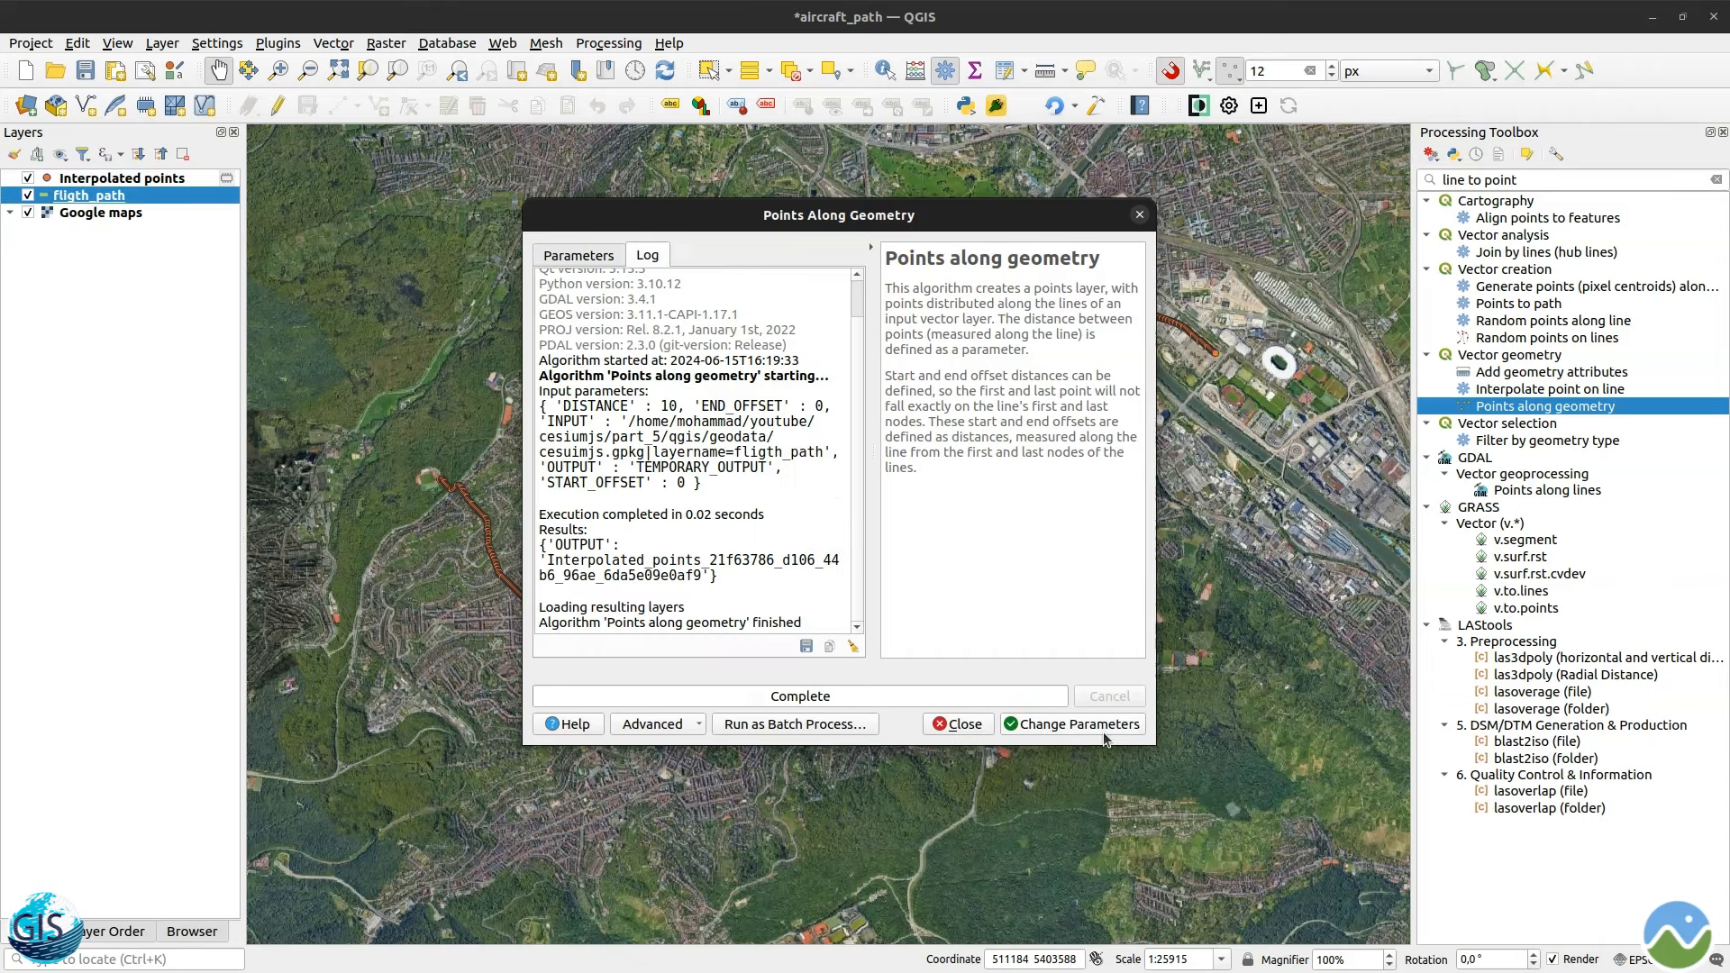
left_click(1138, 215)
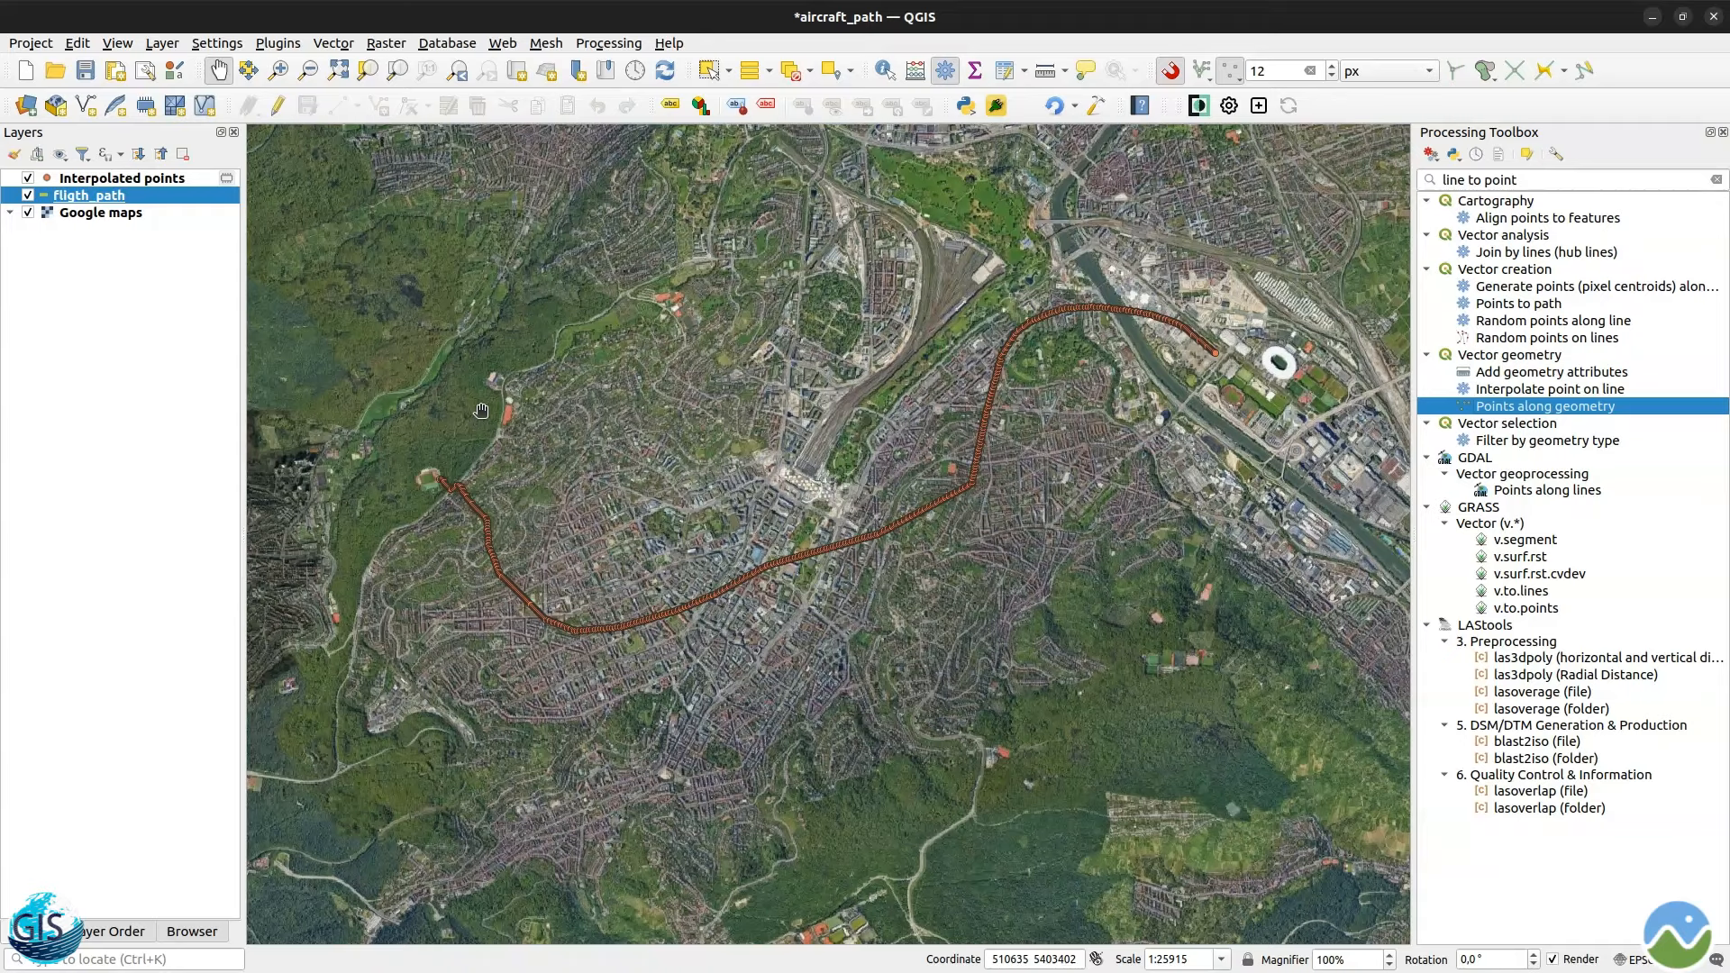
- Measure the distance between the first two interpolated points at the stadium end of the flight path
scroll(593, 650, "up", 4)
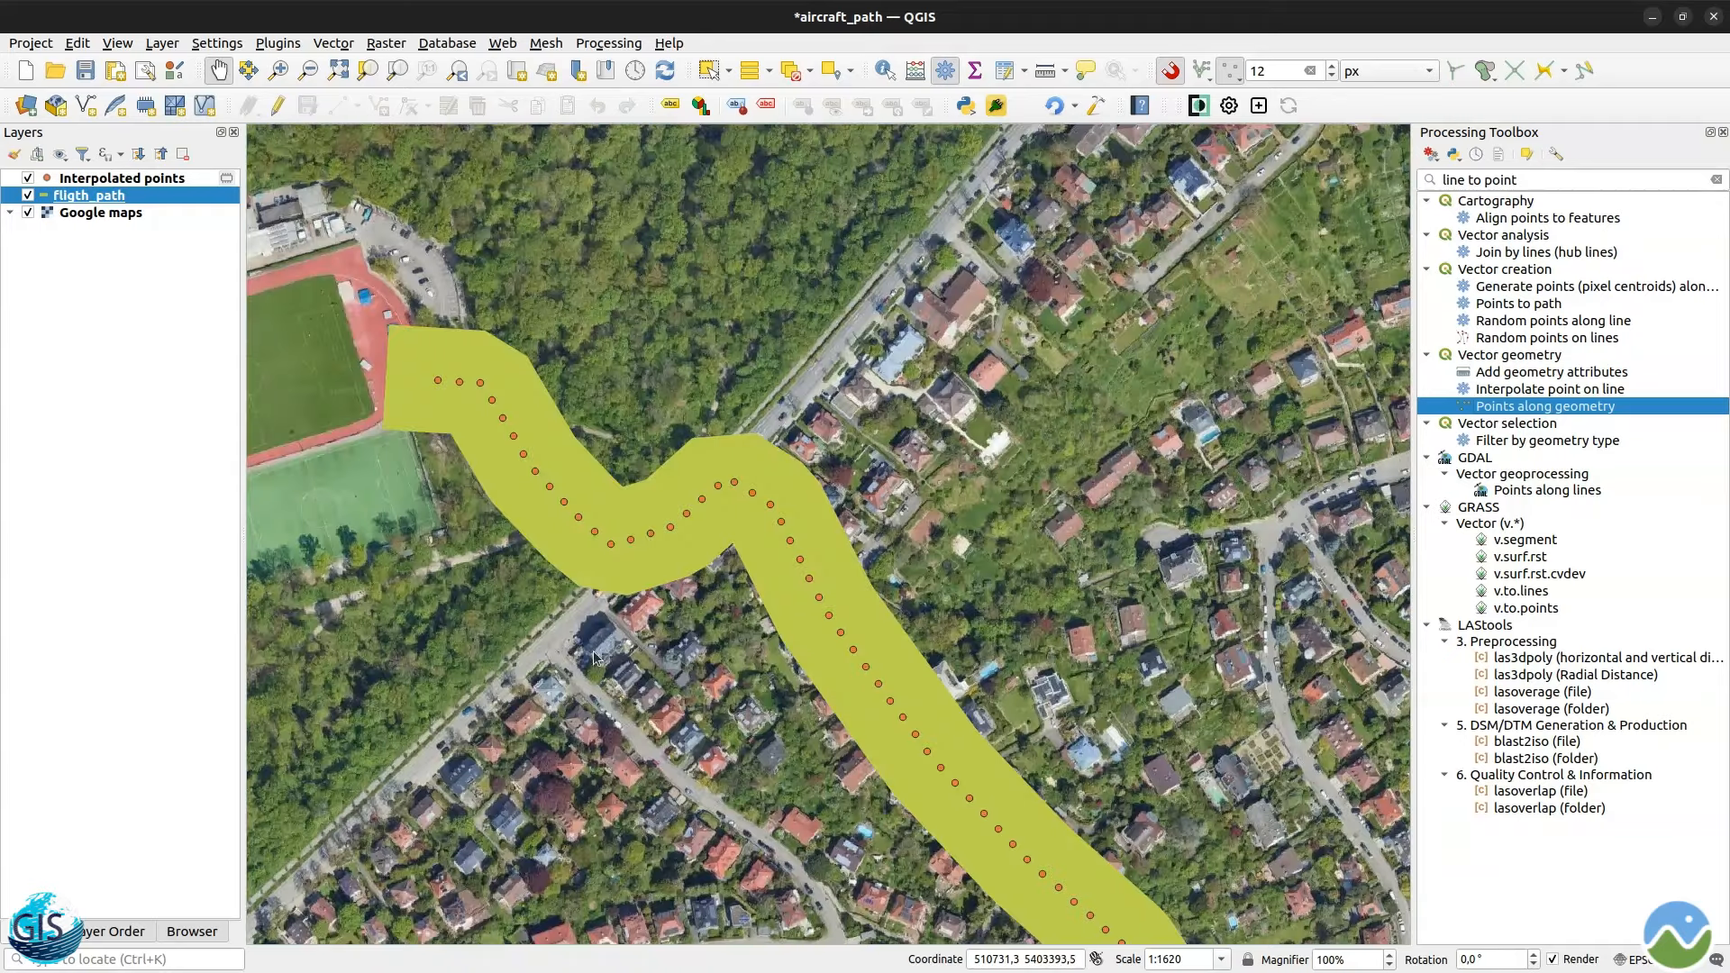
key("alt+Tab")
left_click(1045, 71)
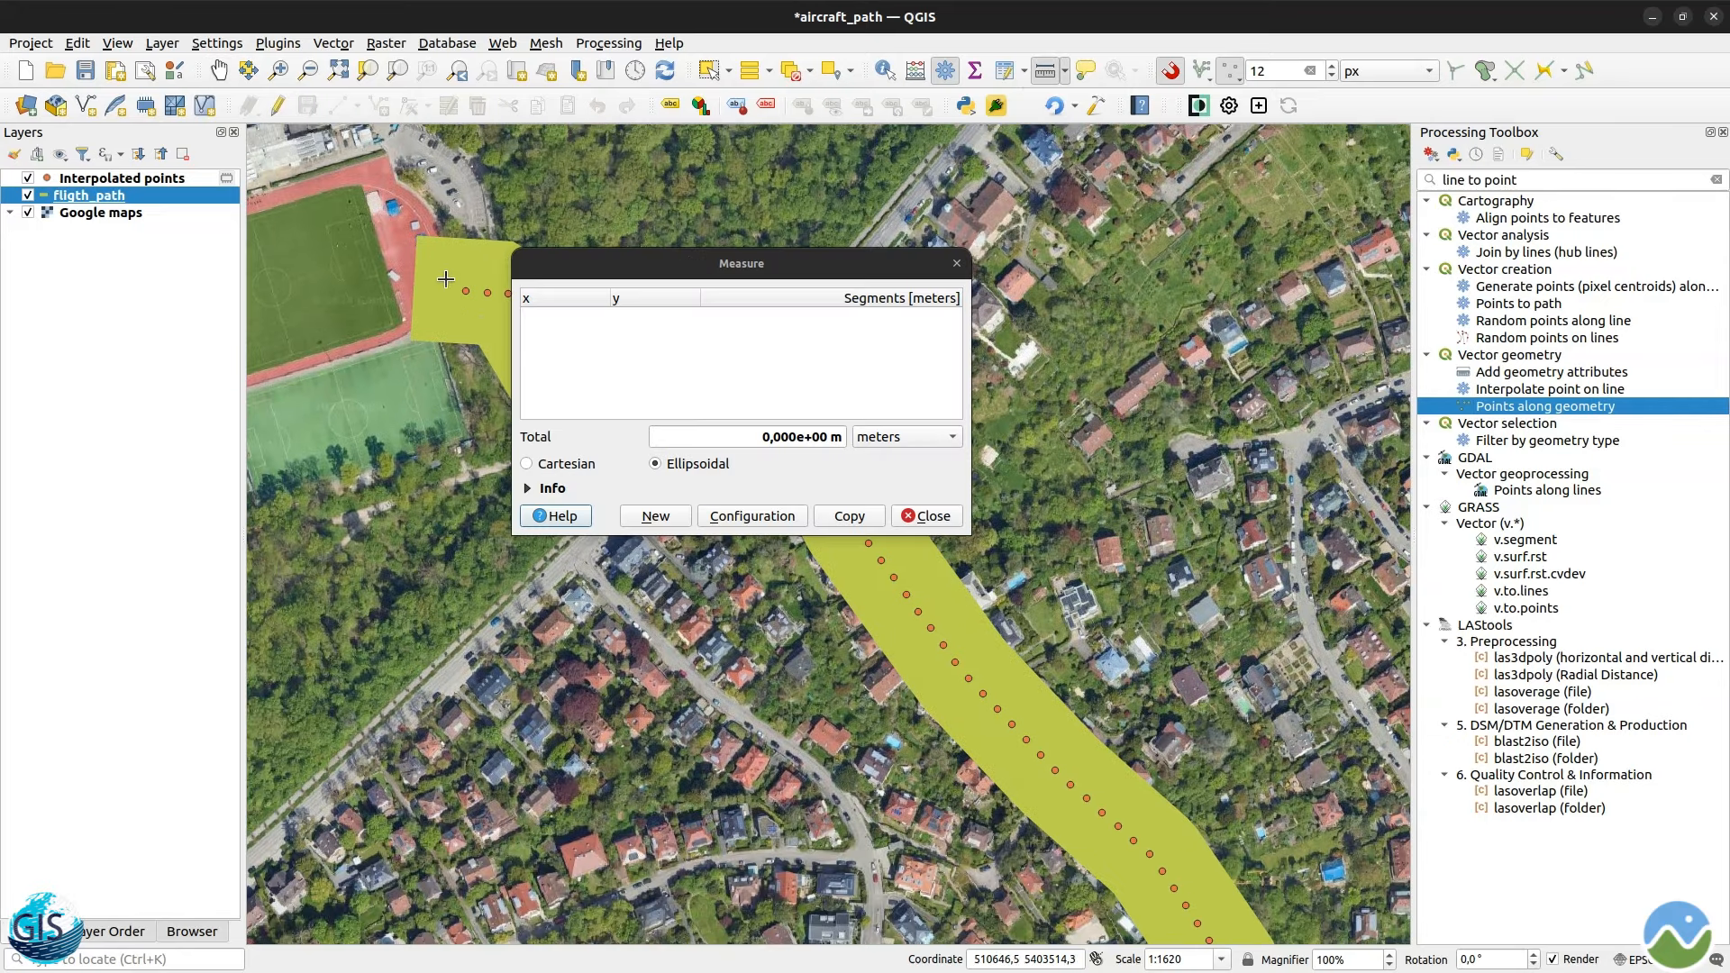
left_click(466, 291)
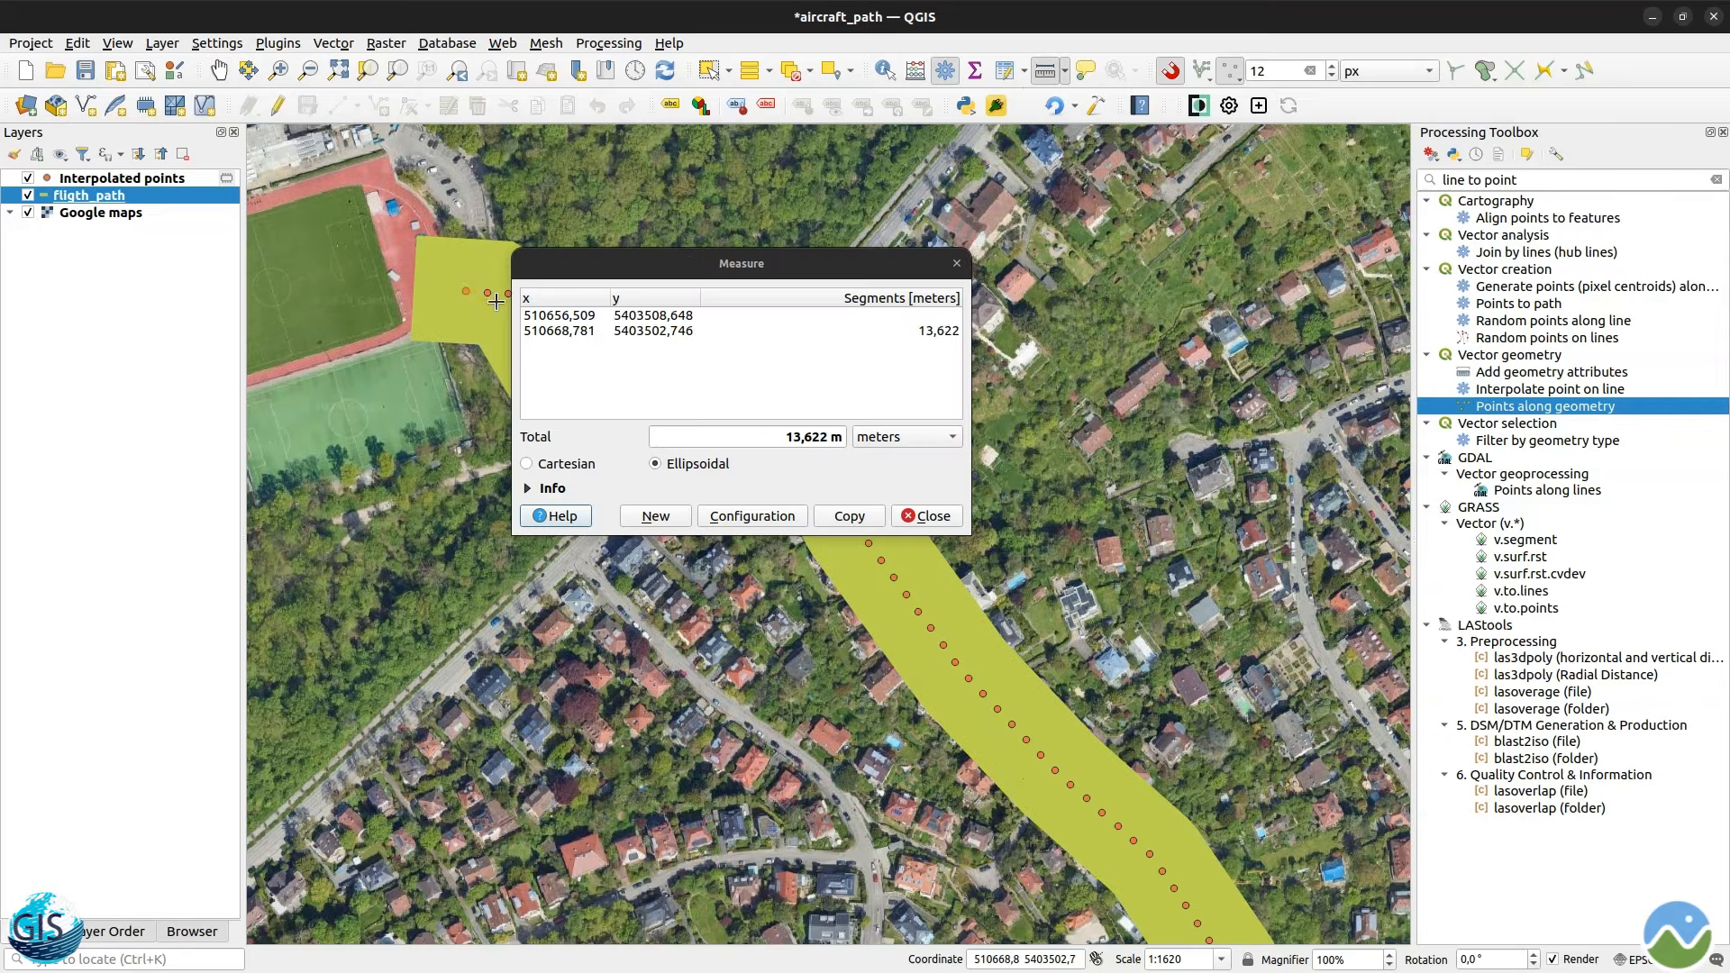
left_click(956, 263)
left_click(122, 178)
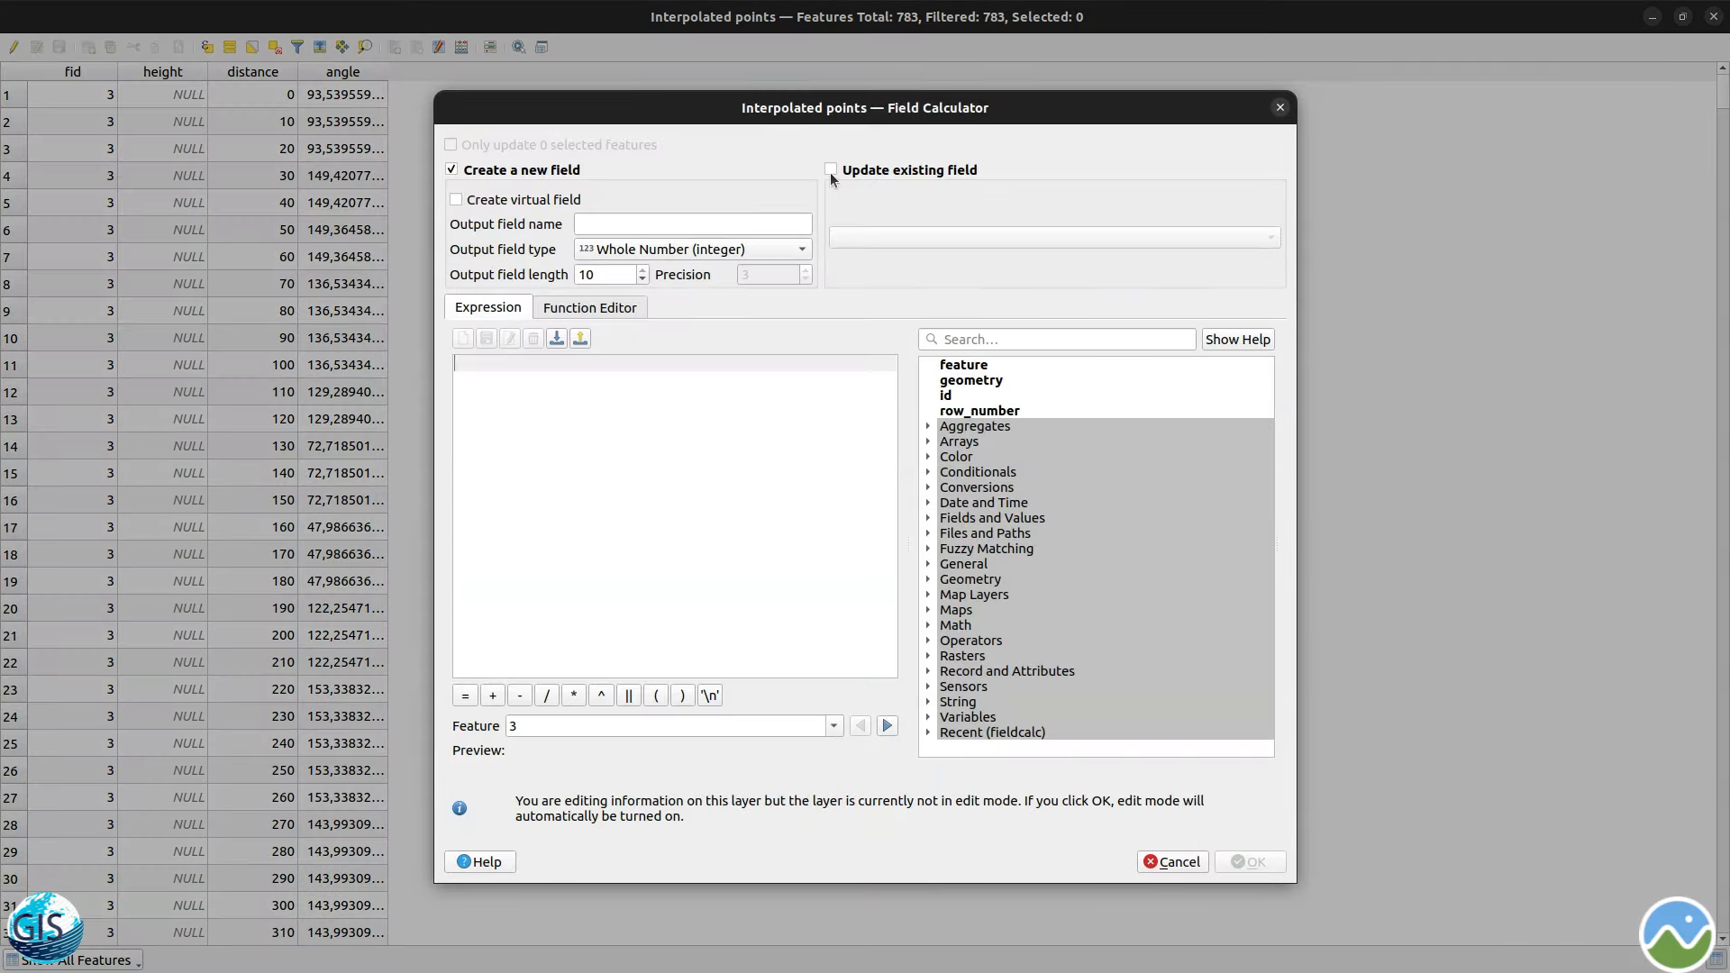
left_click(830, 171)
left_click(876, 237)
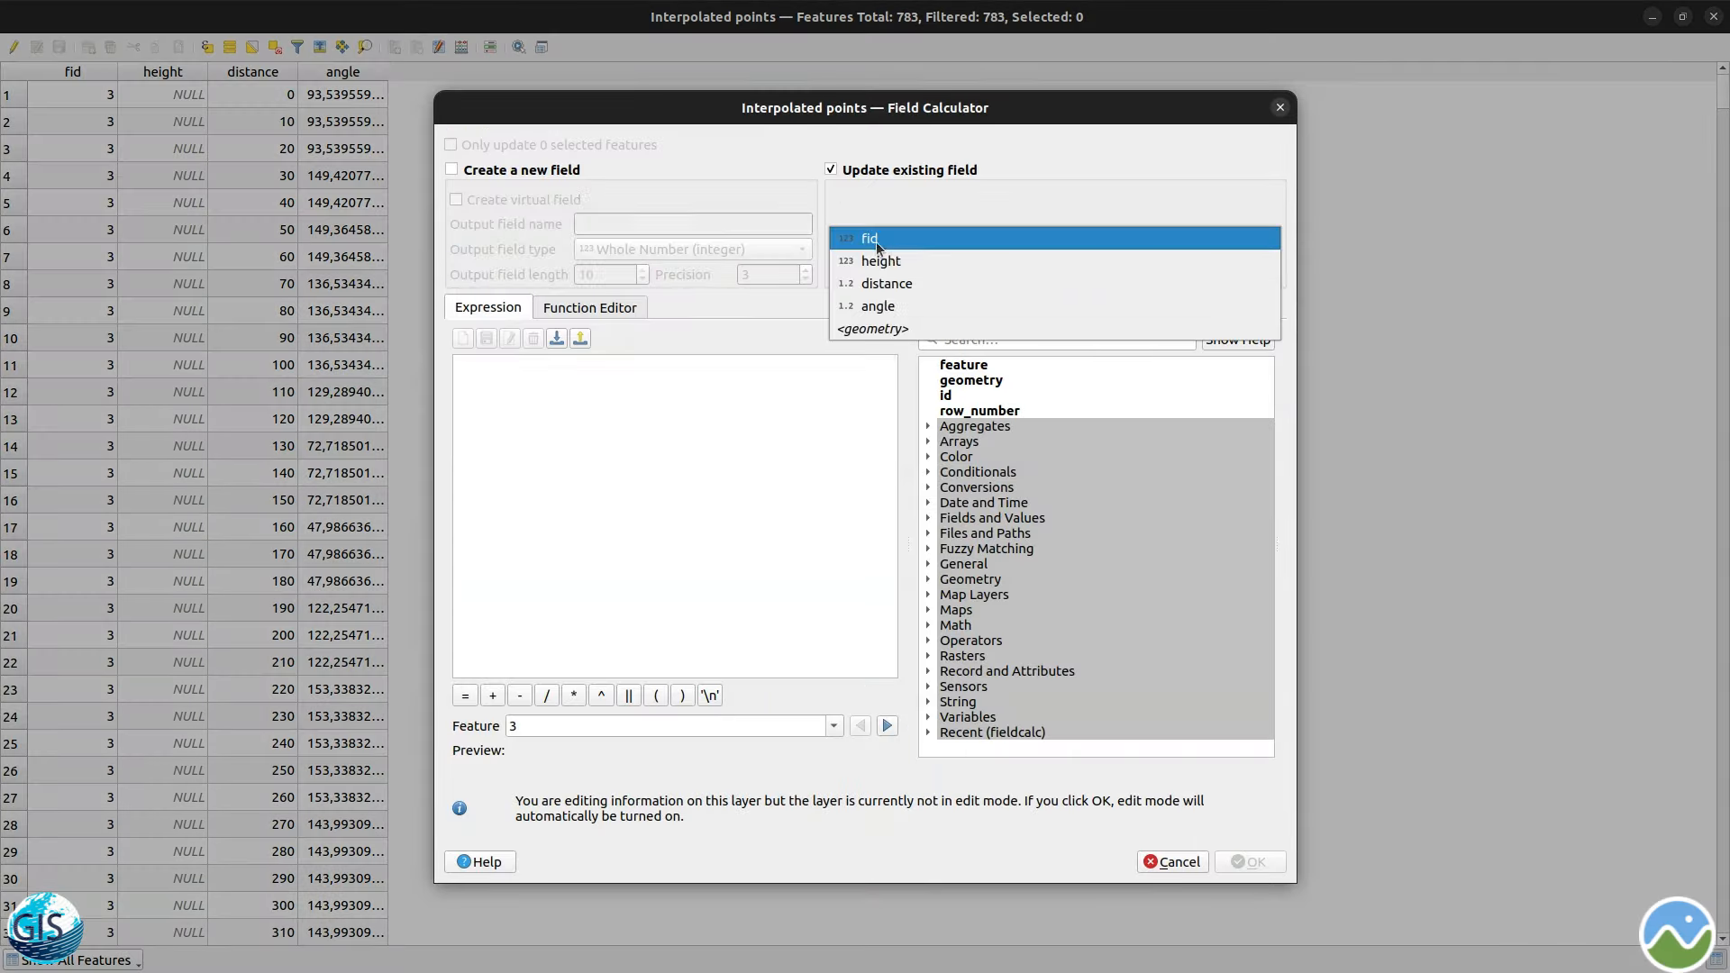
left_click(882, 241)
left_click(735, 403)
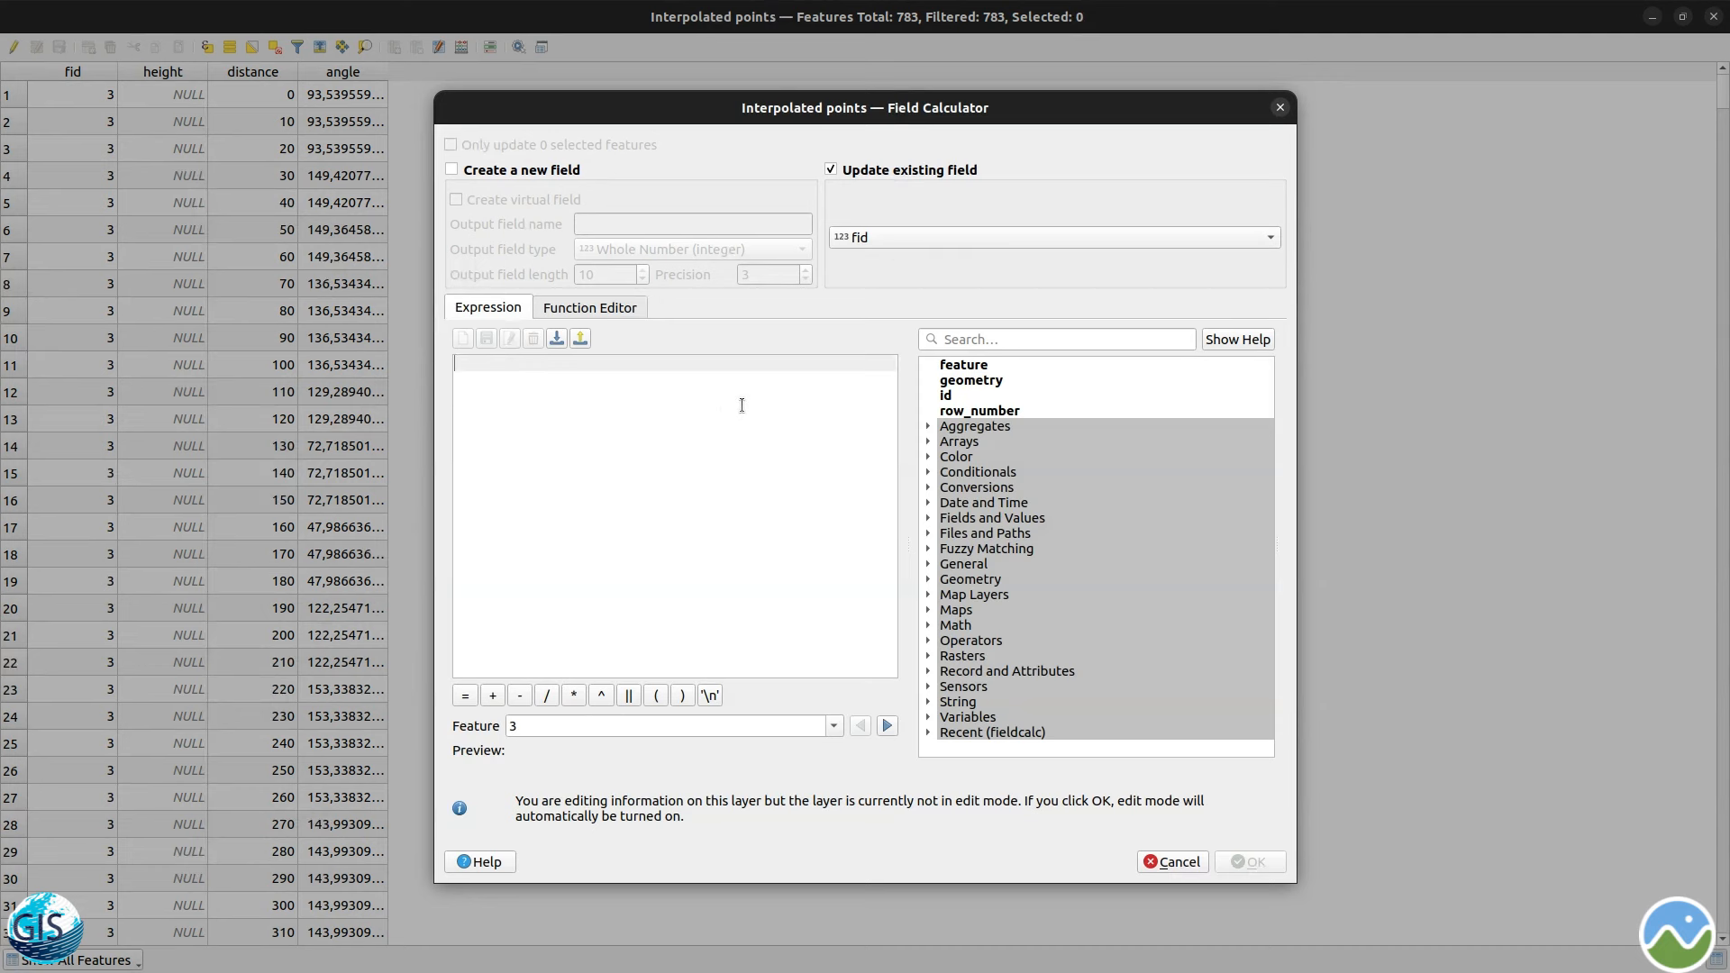
type("@ro")
key("Return")
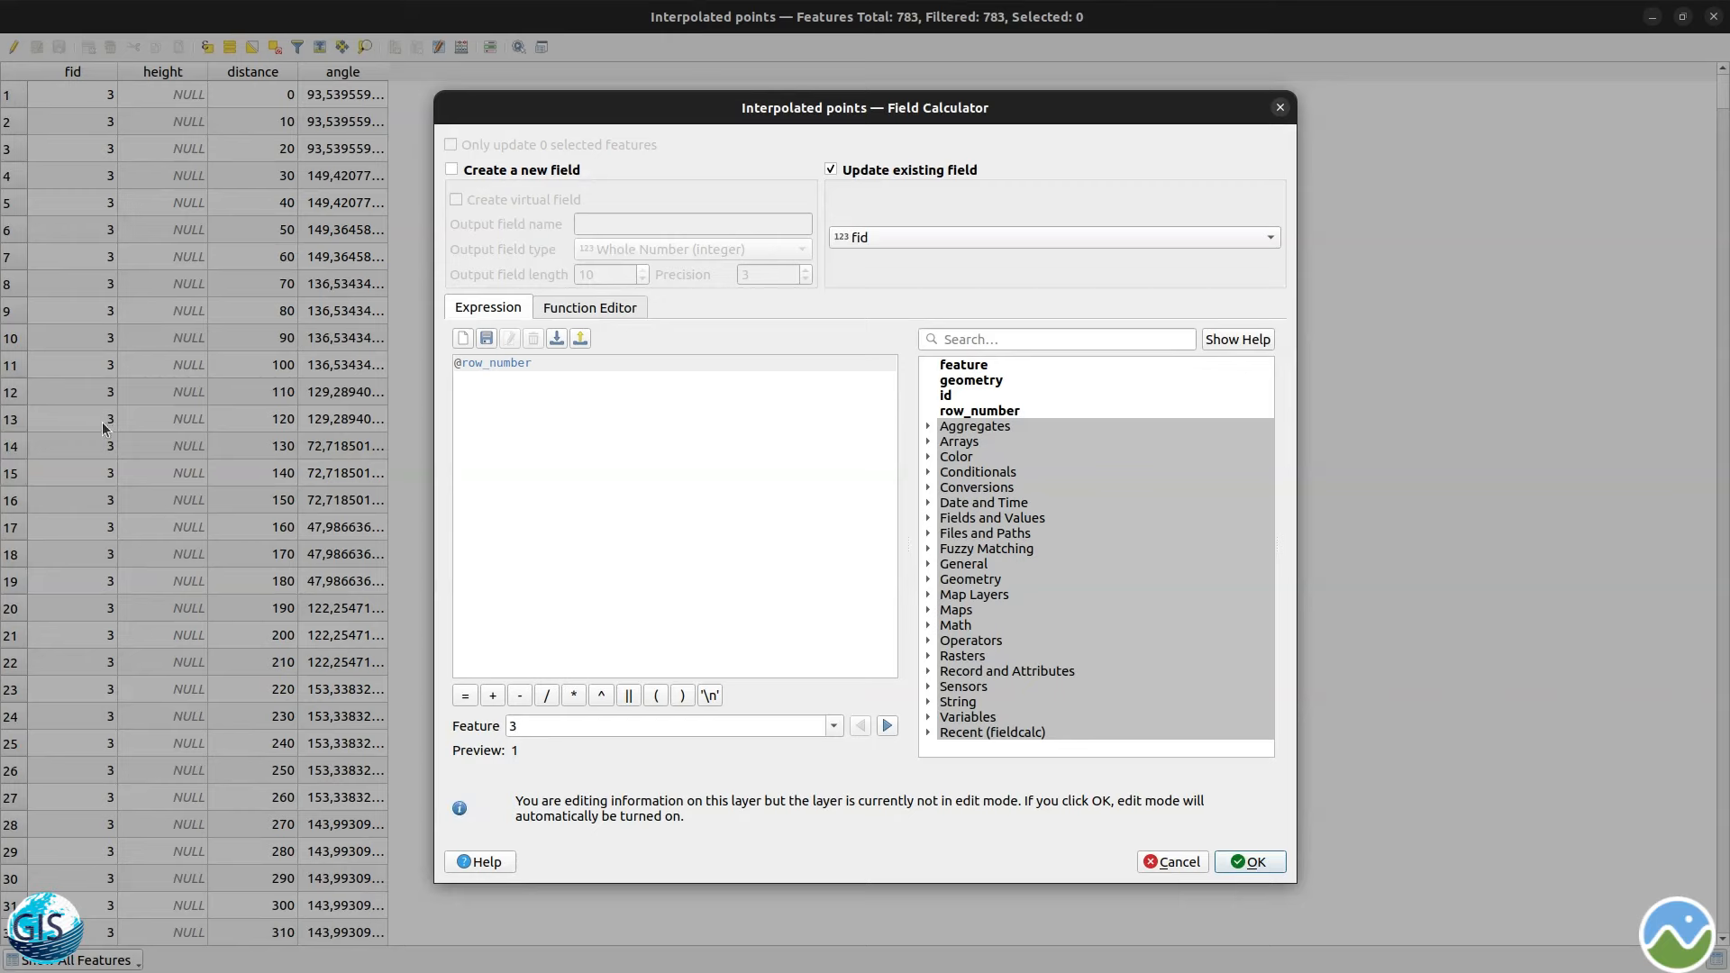
left_click(1252, 865)
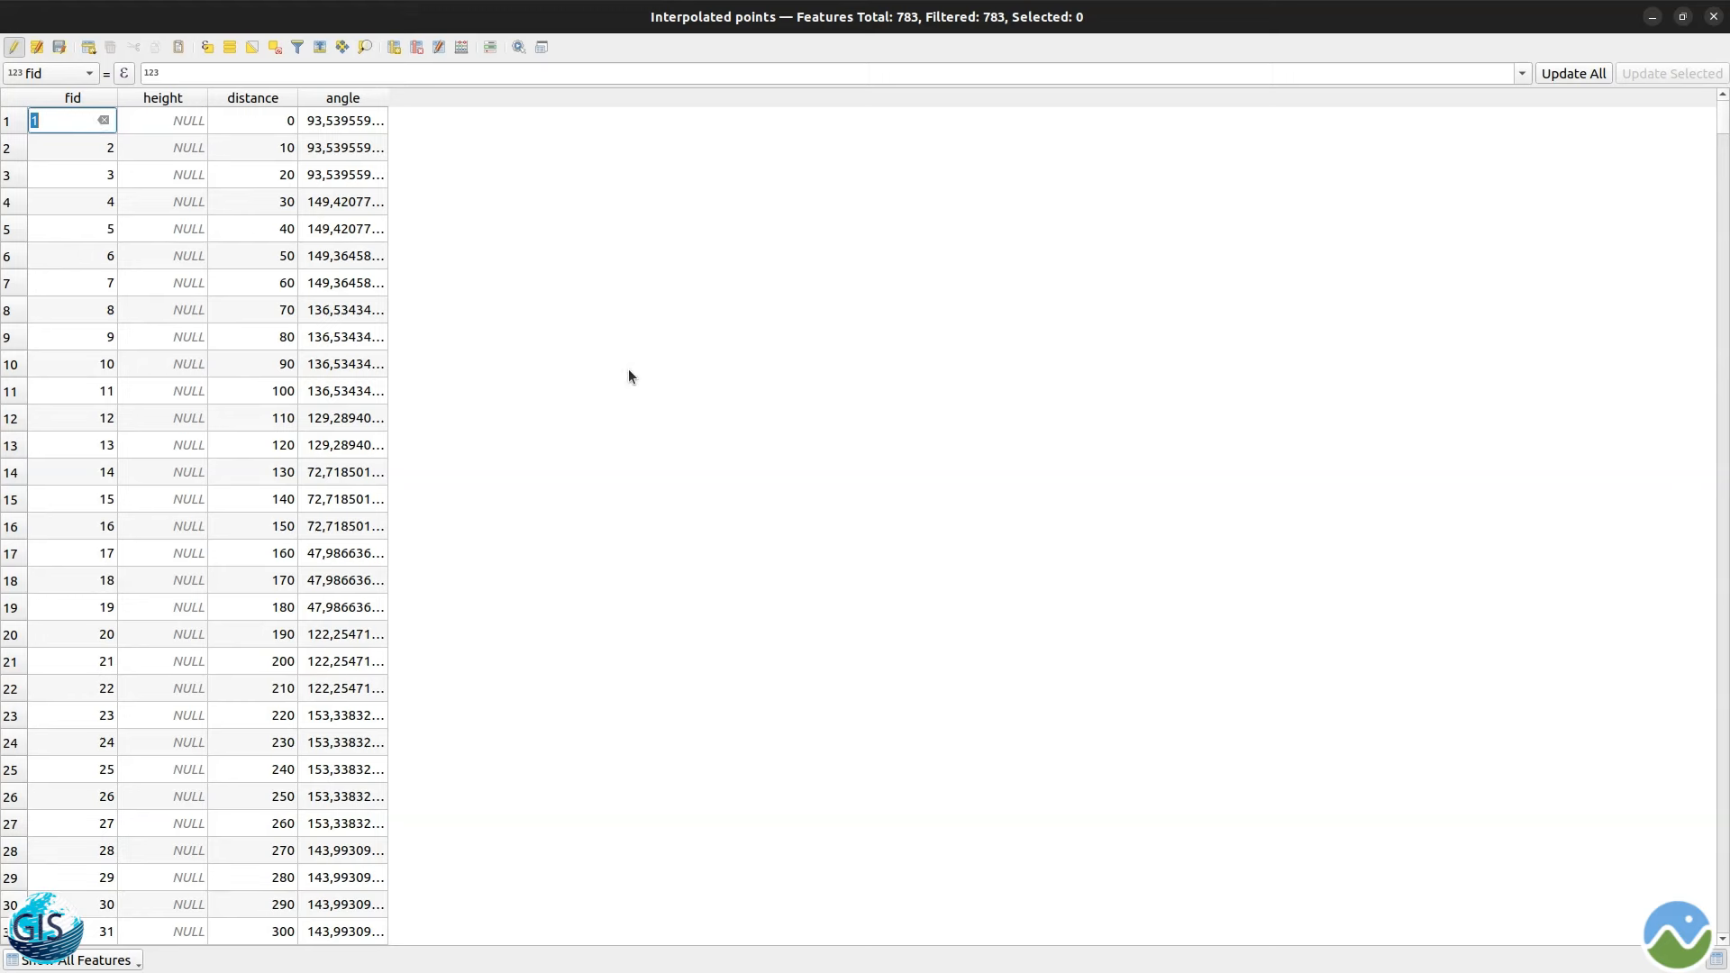
- Switch to LibreOffice Impress and start a new presentation from the Beehive template
key("super")
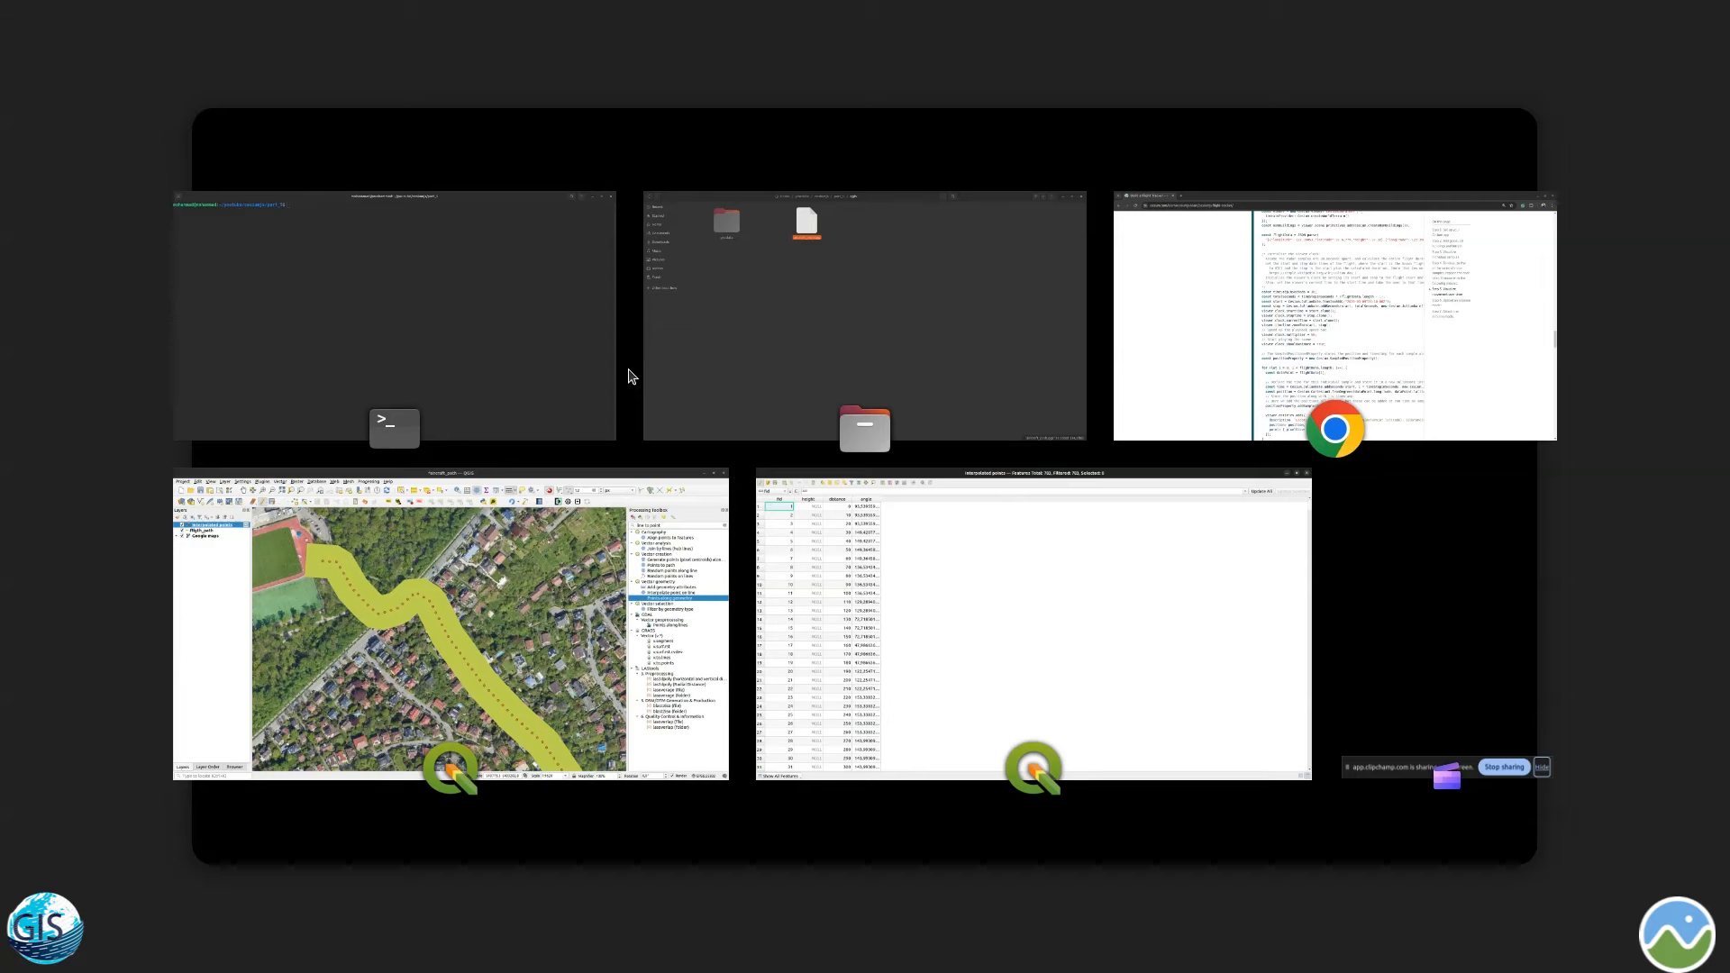
key("super")
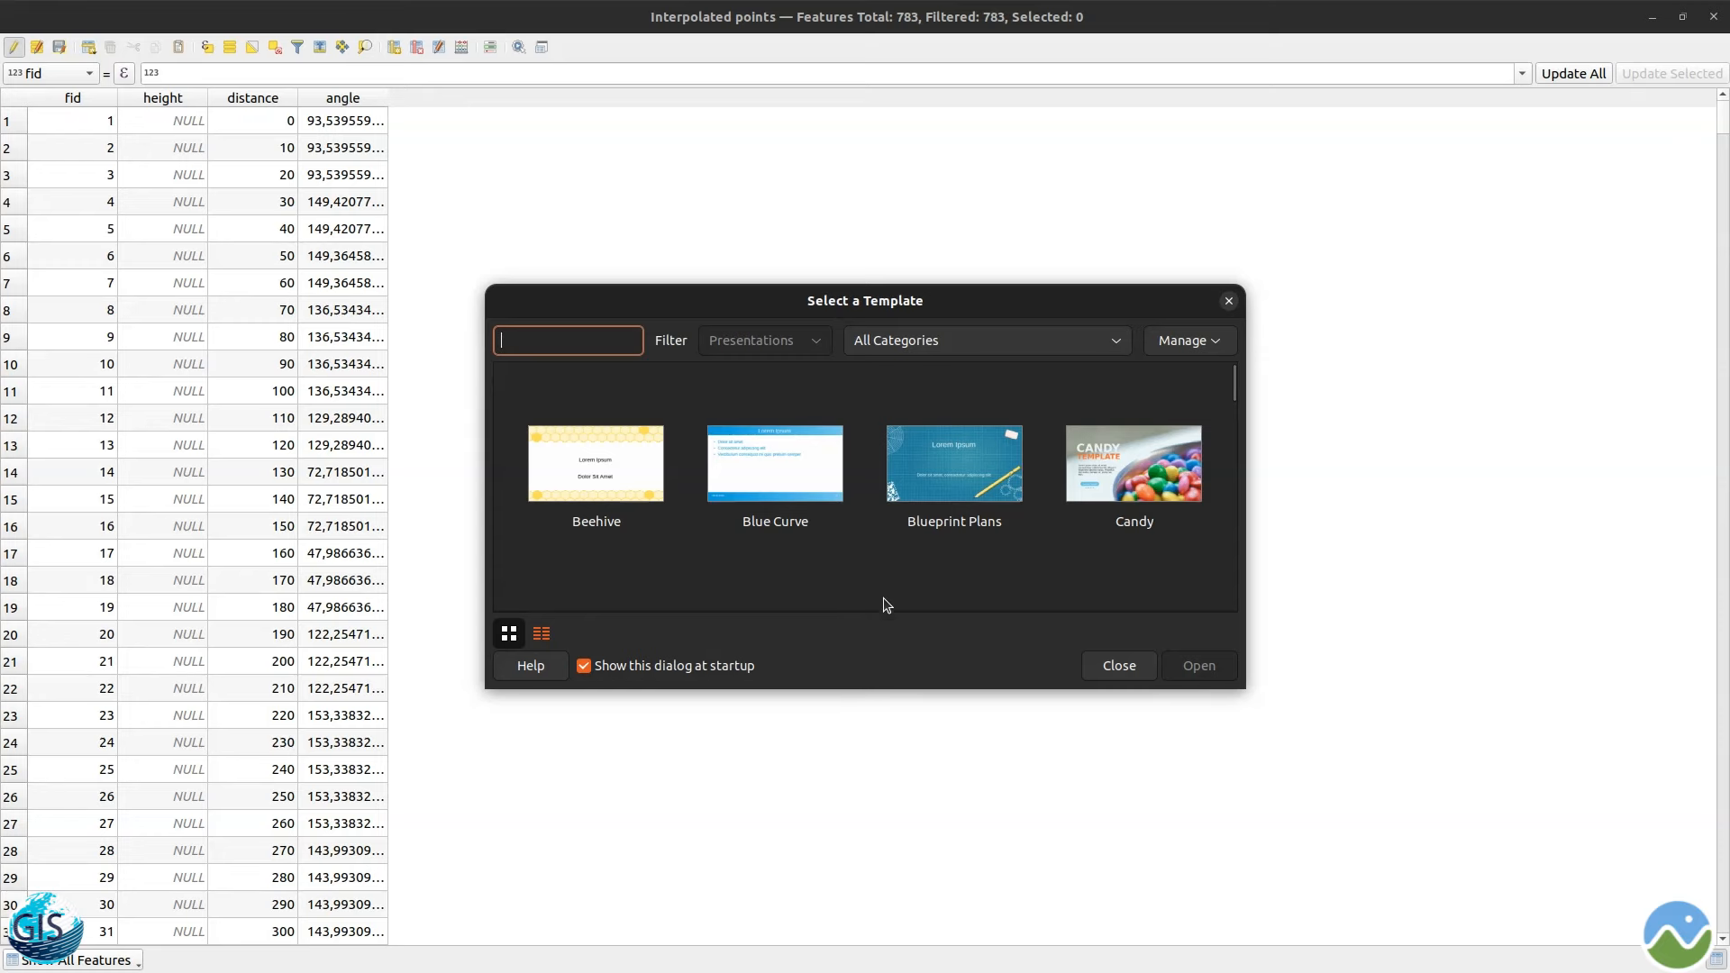
left_click(620, 470)
left_click(1194, 668)
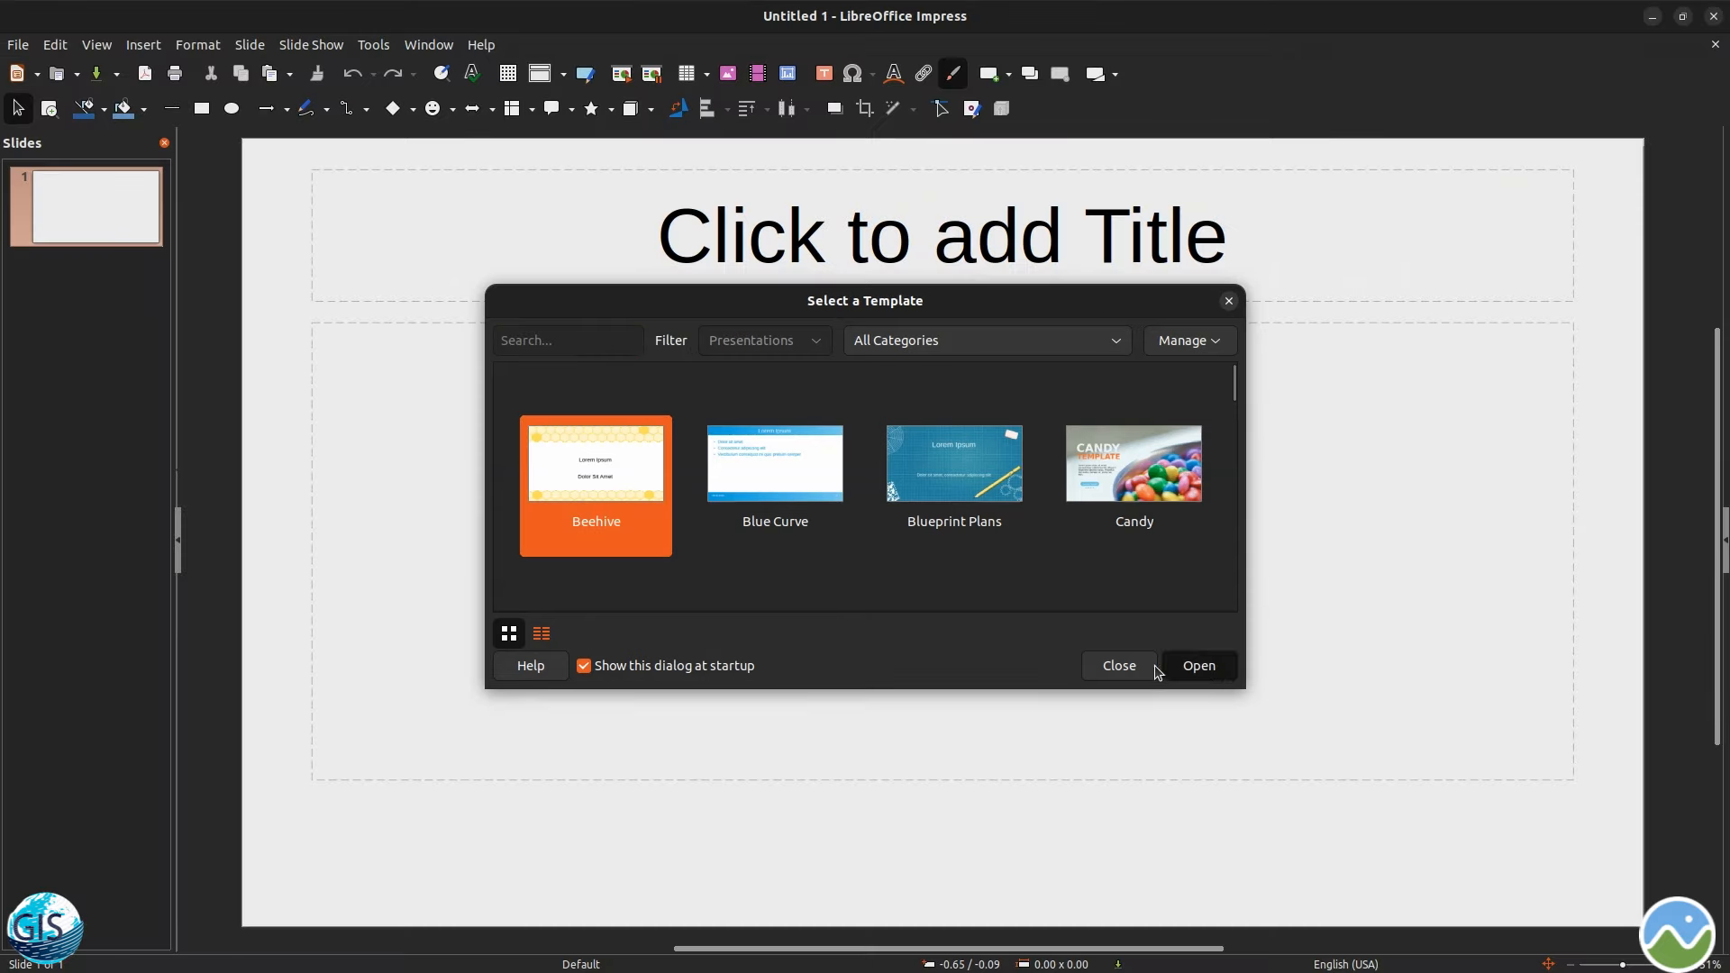
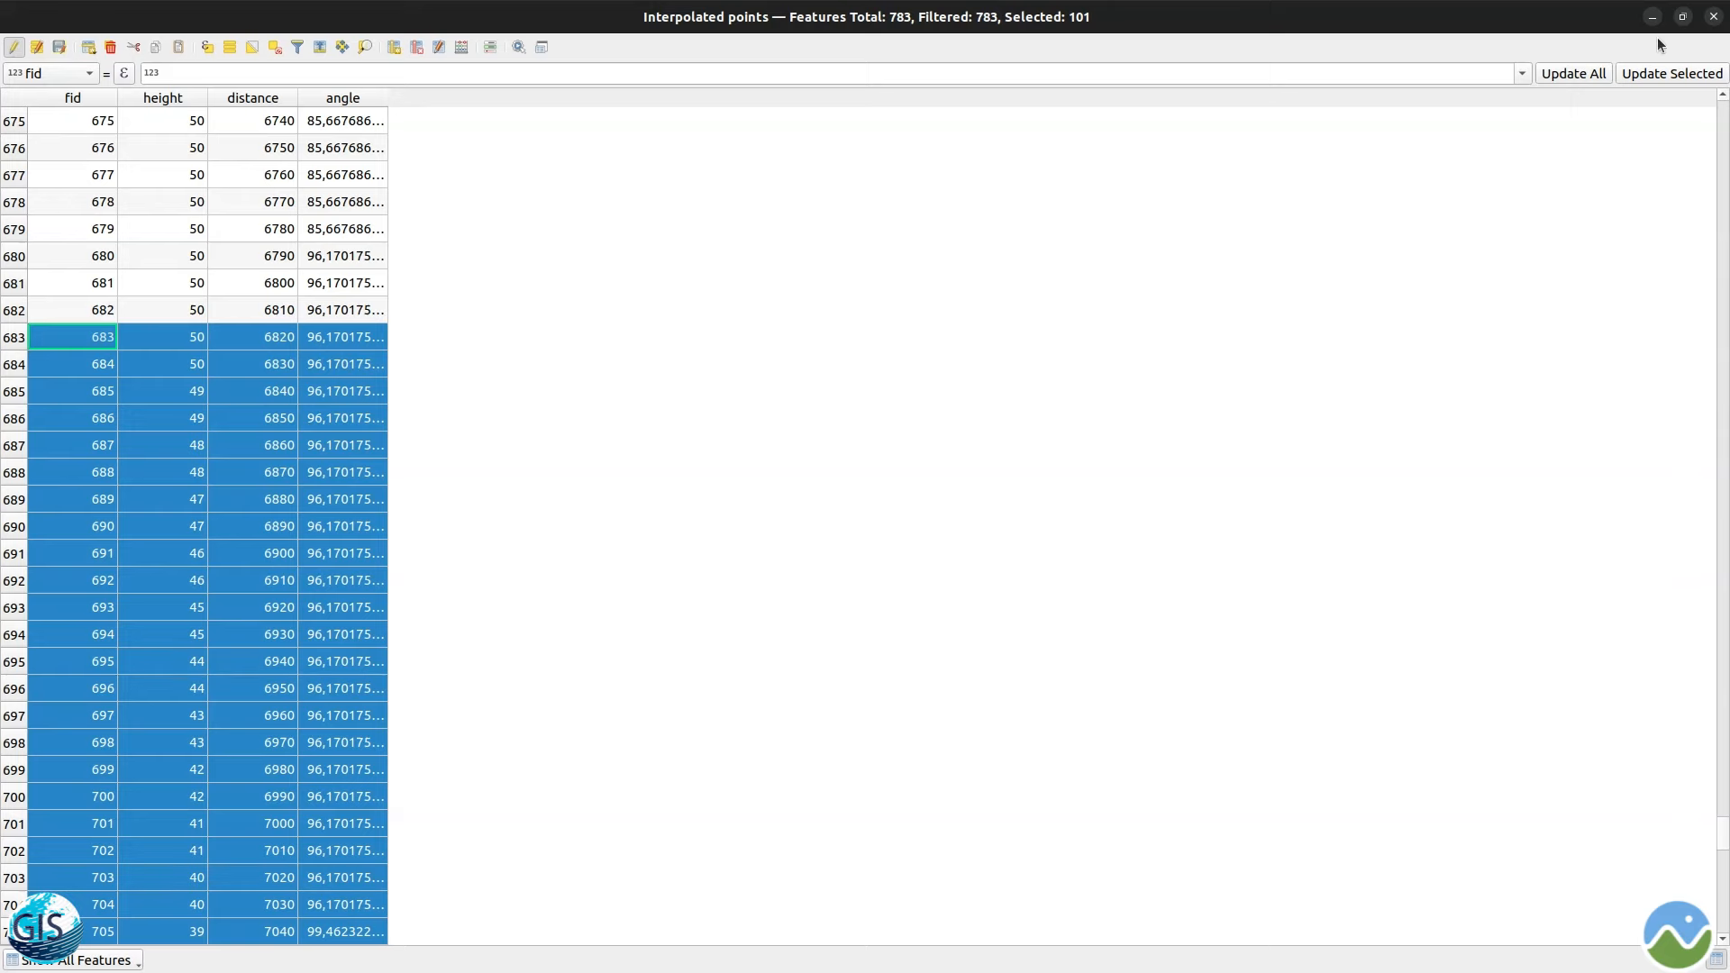
- Set up a GeoJSON export of only the selected Interpolated points features and browse to youtube/cesiumjs/part_5/src for the output file
left_click(1713, 16)
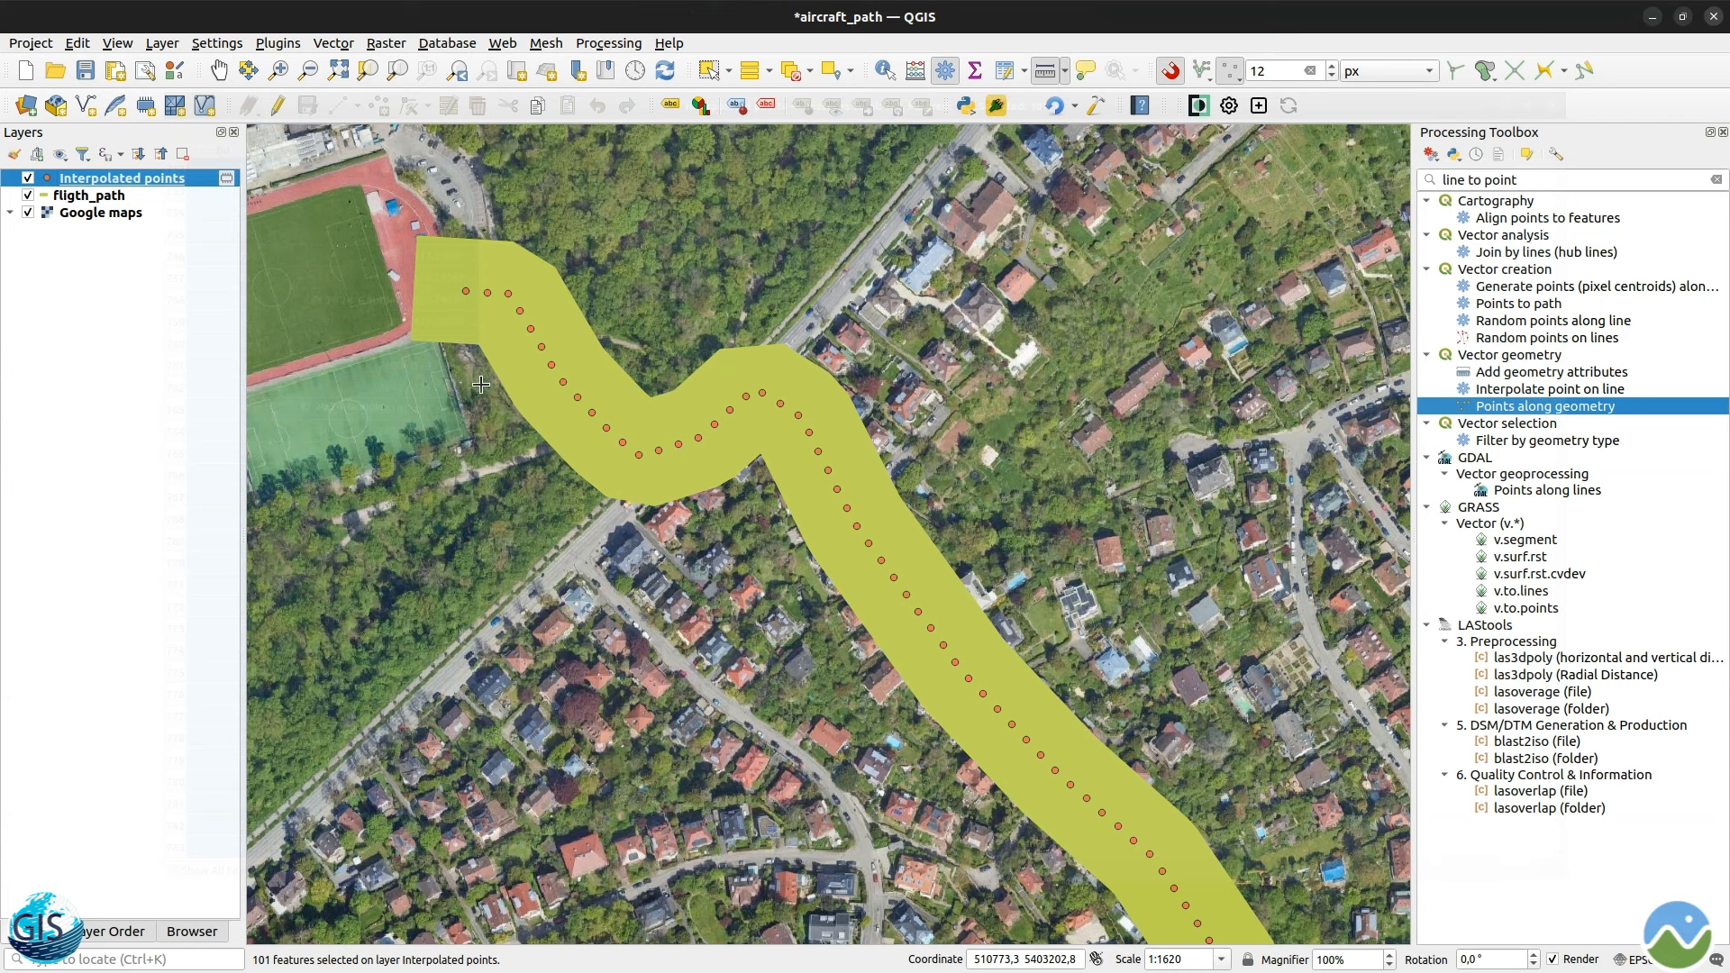
right_click(135, 179)
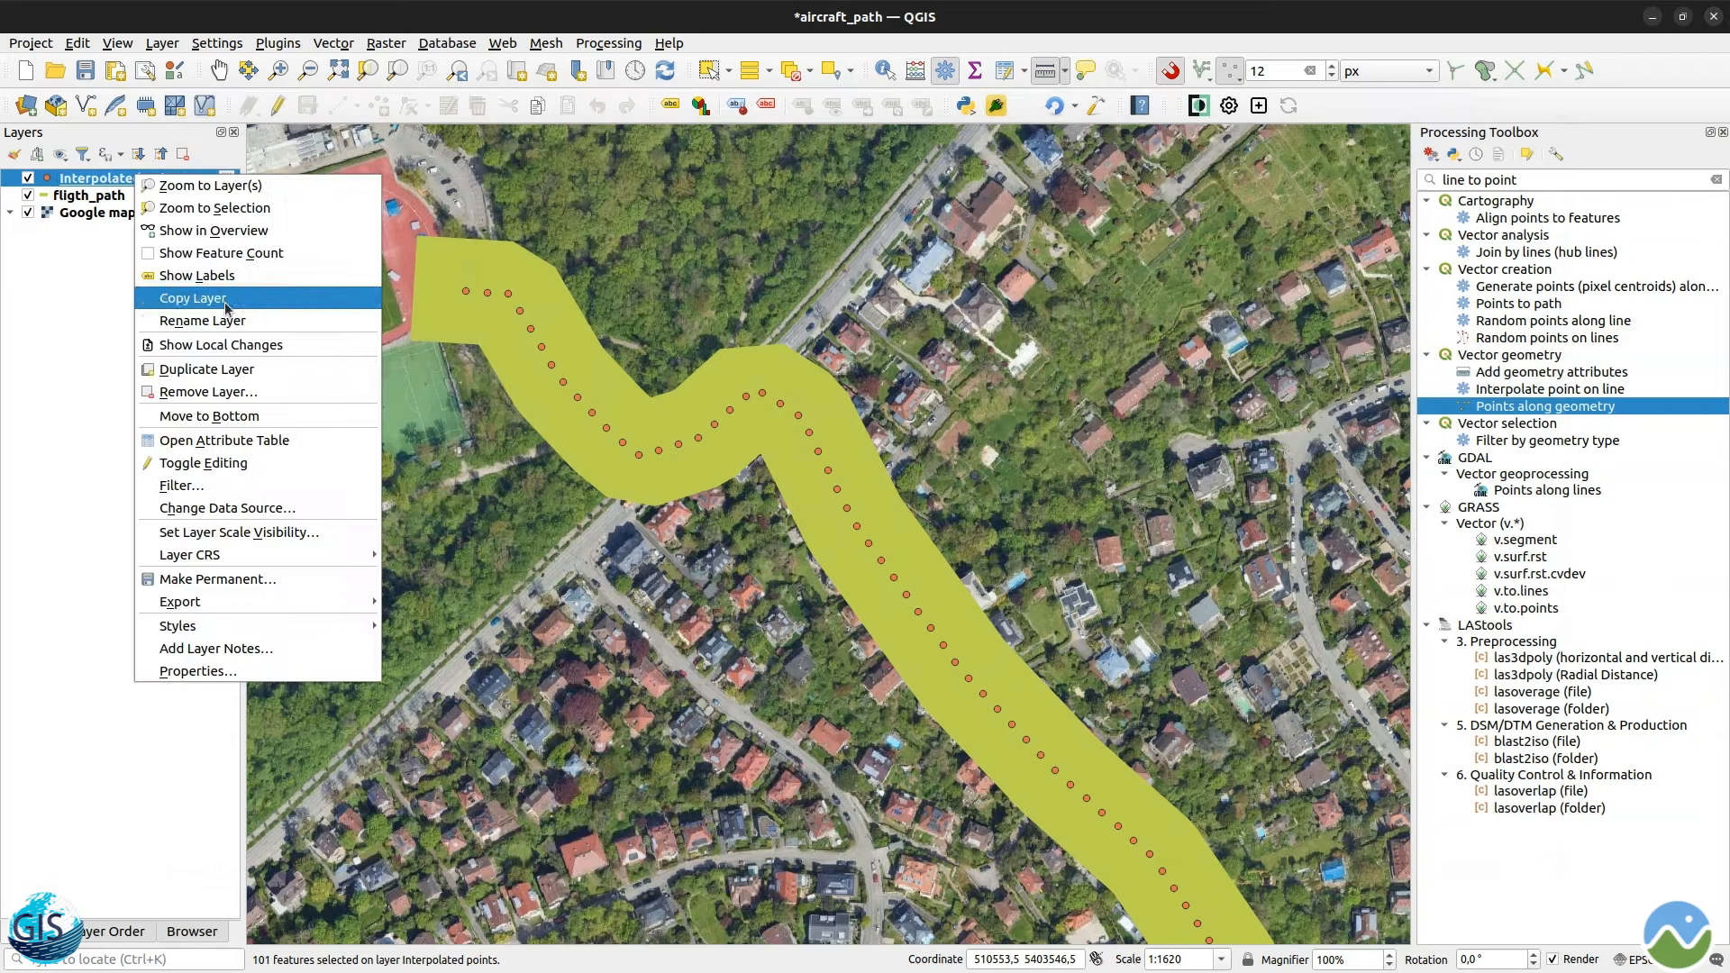
mouse_move(236, 601)
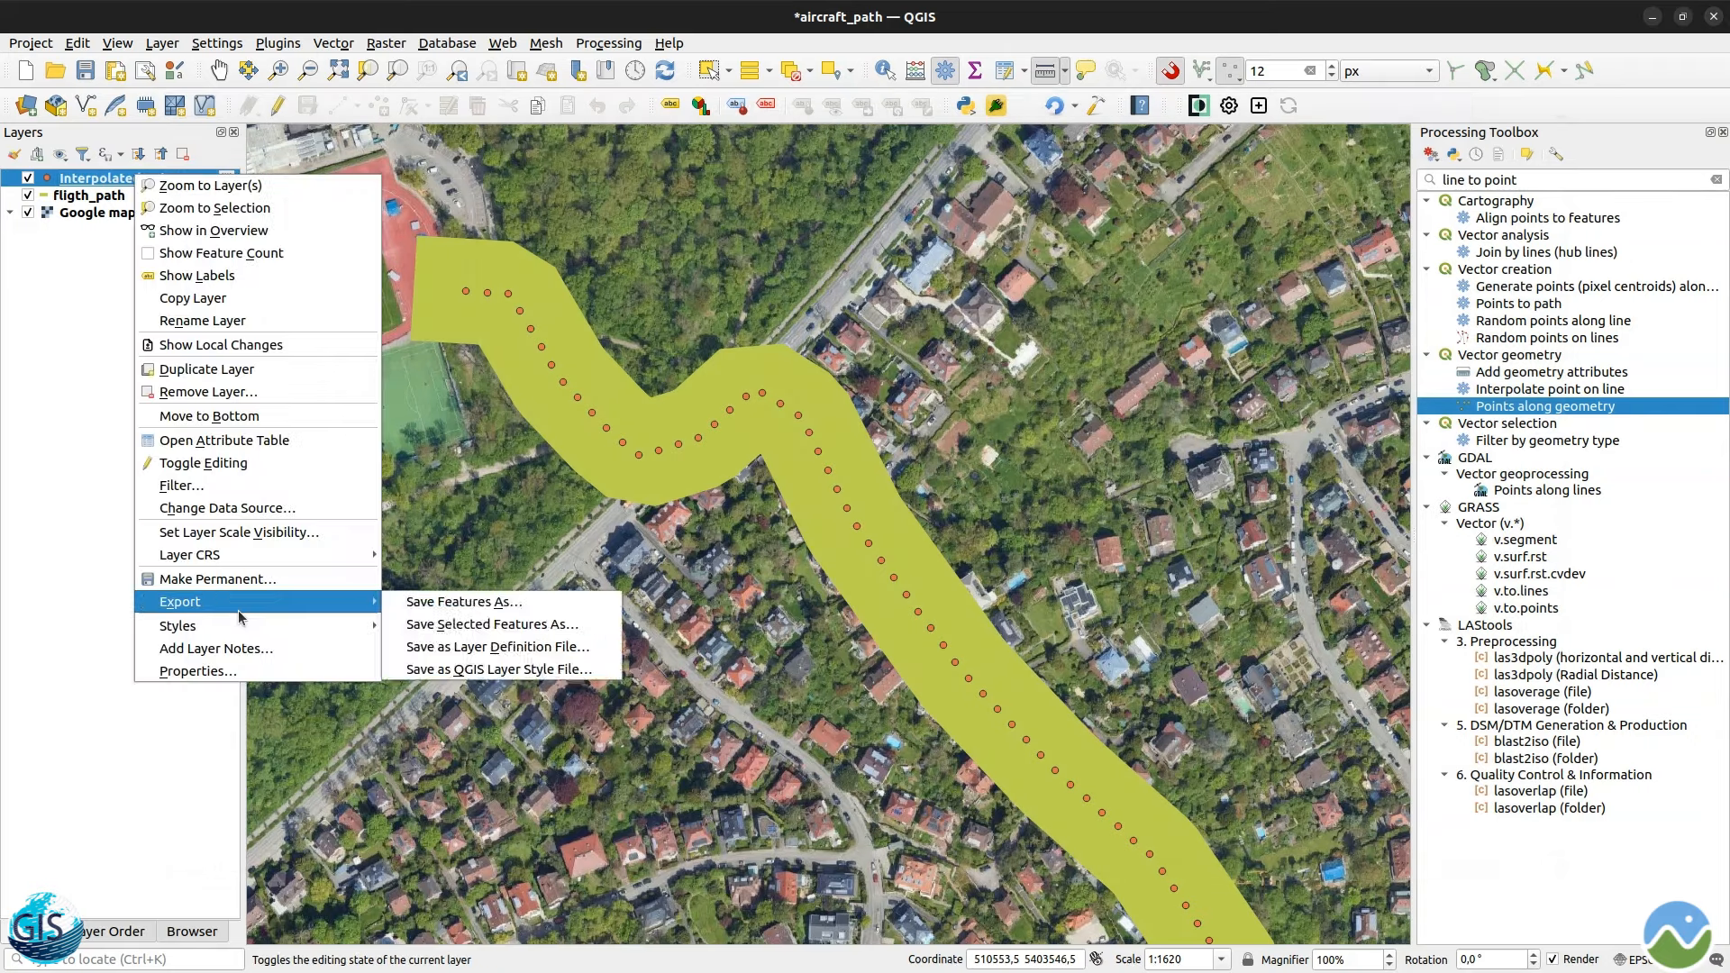
left_click(456, 625)
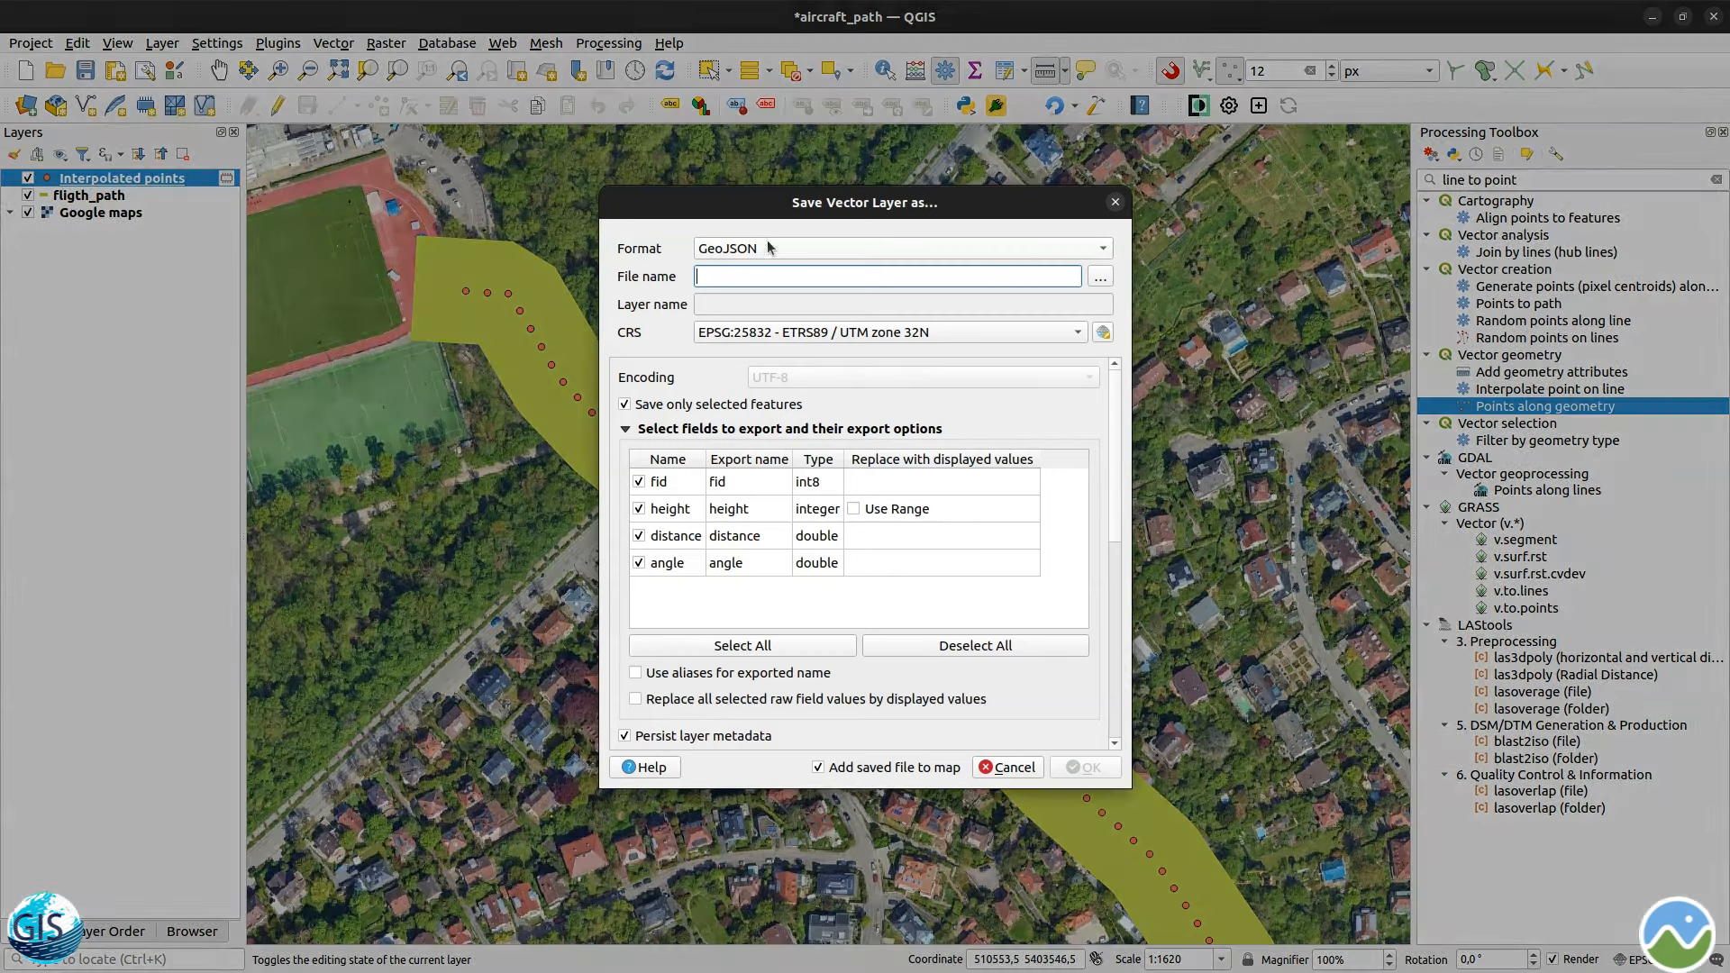
left_click(1101, 278)
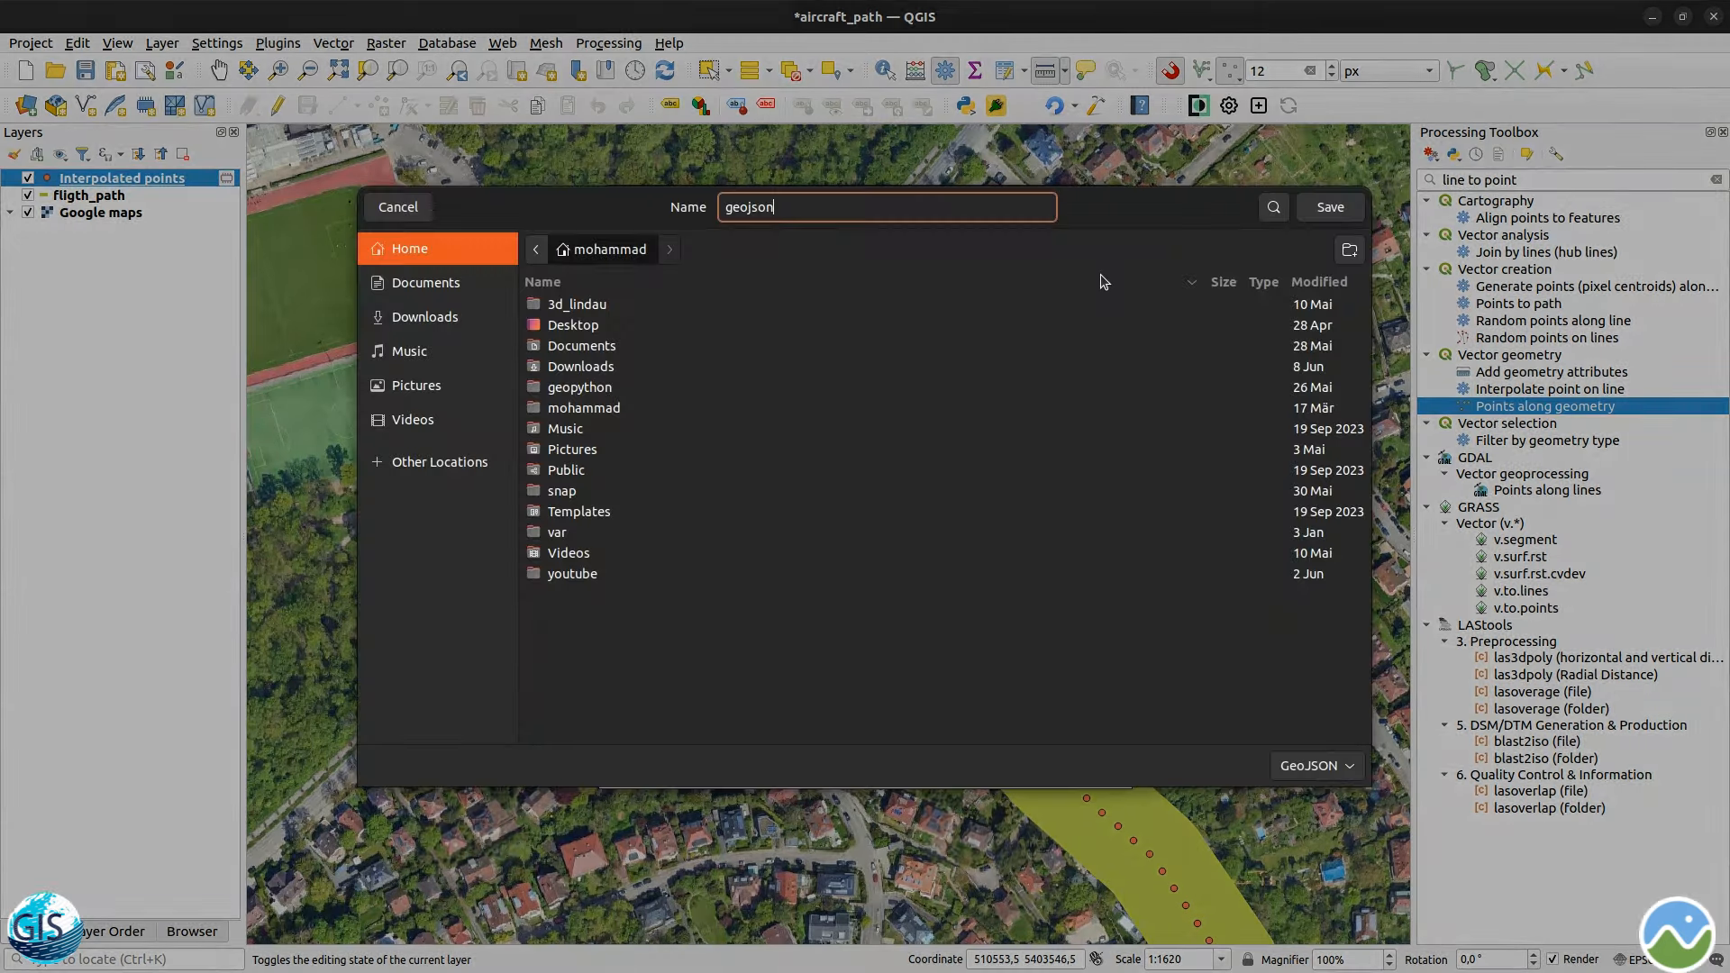
double_click(597, 575)
double_click(592, 306)
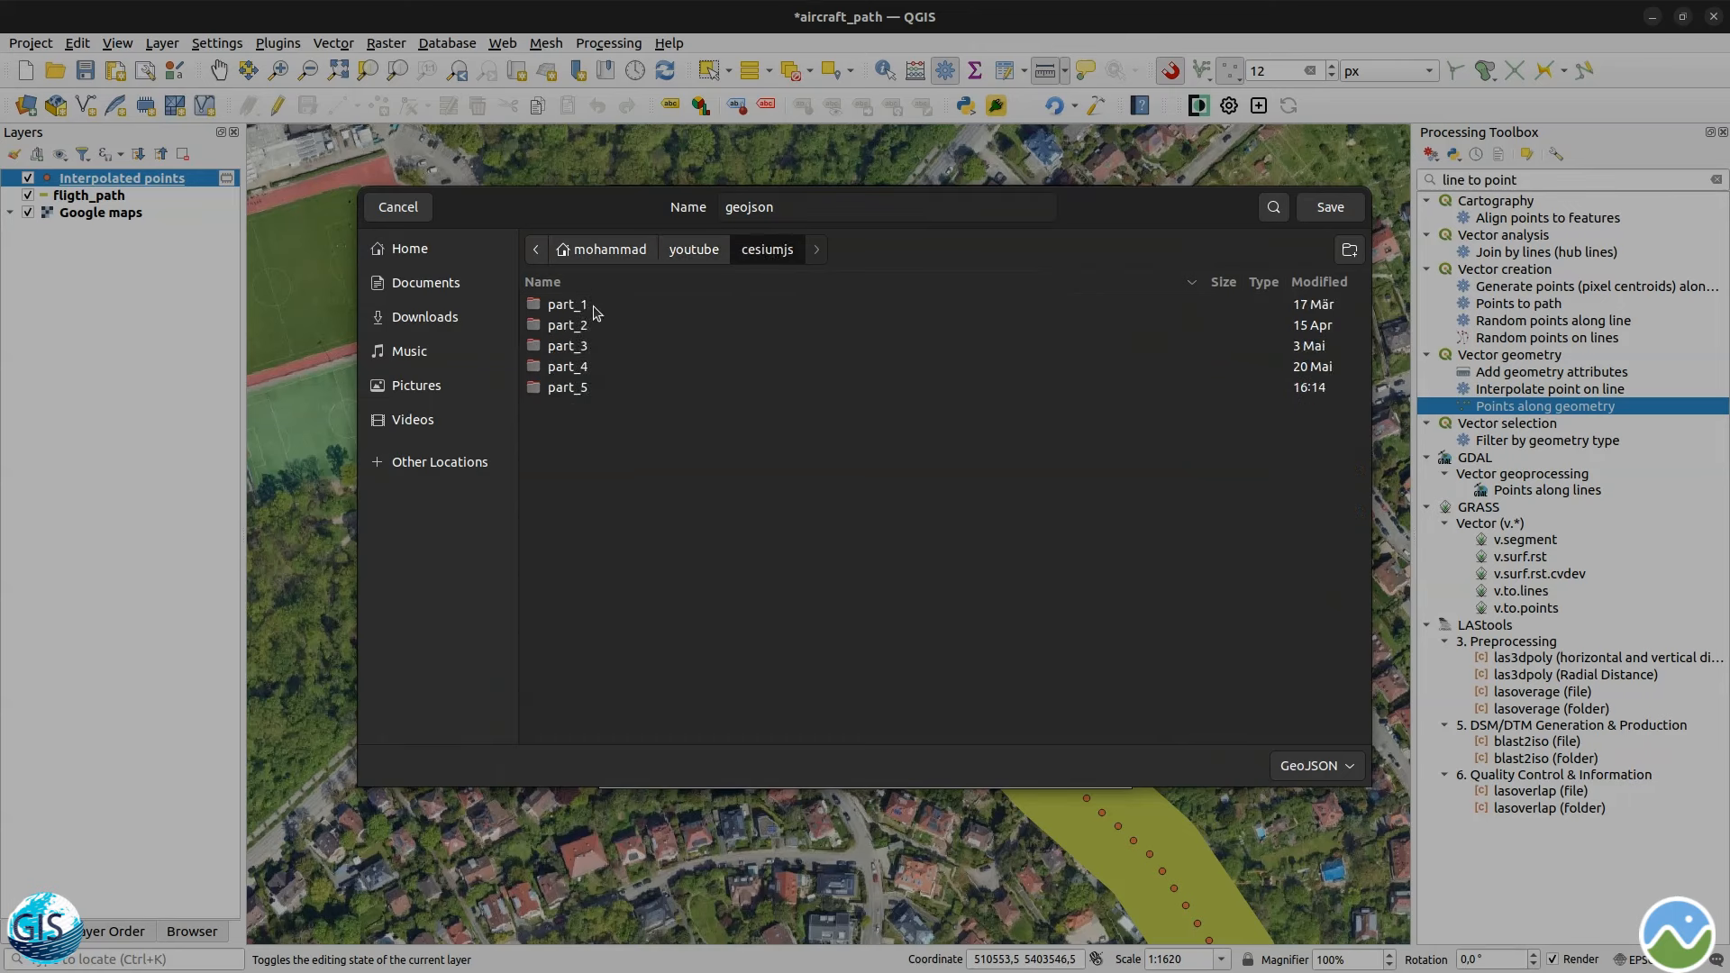
double_click(574, 388)
double_click(561, 349)
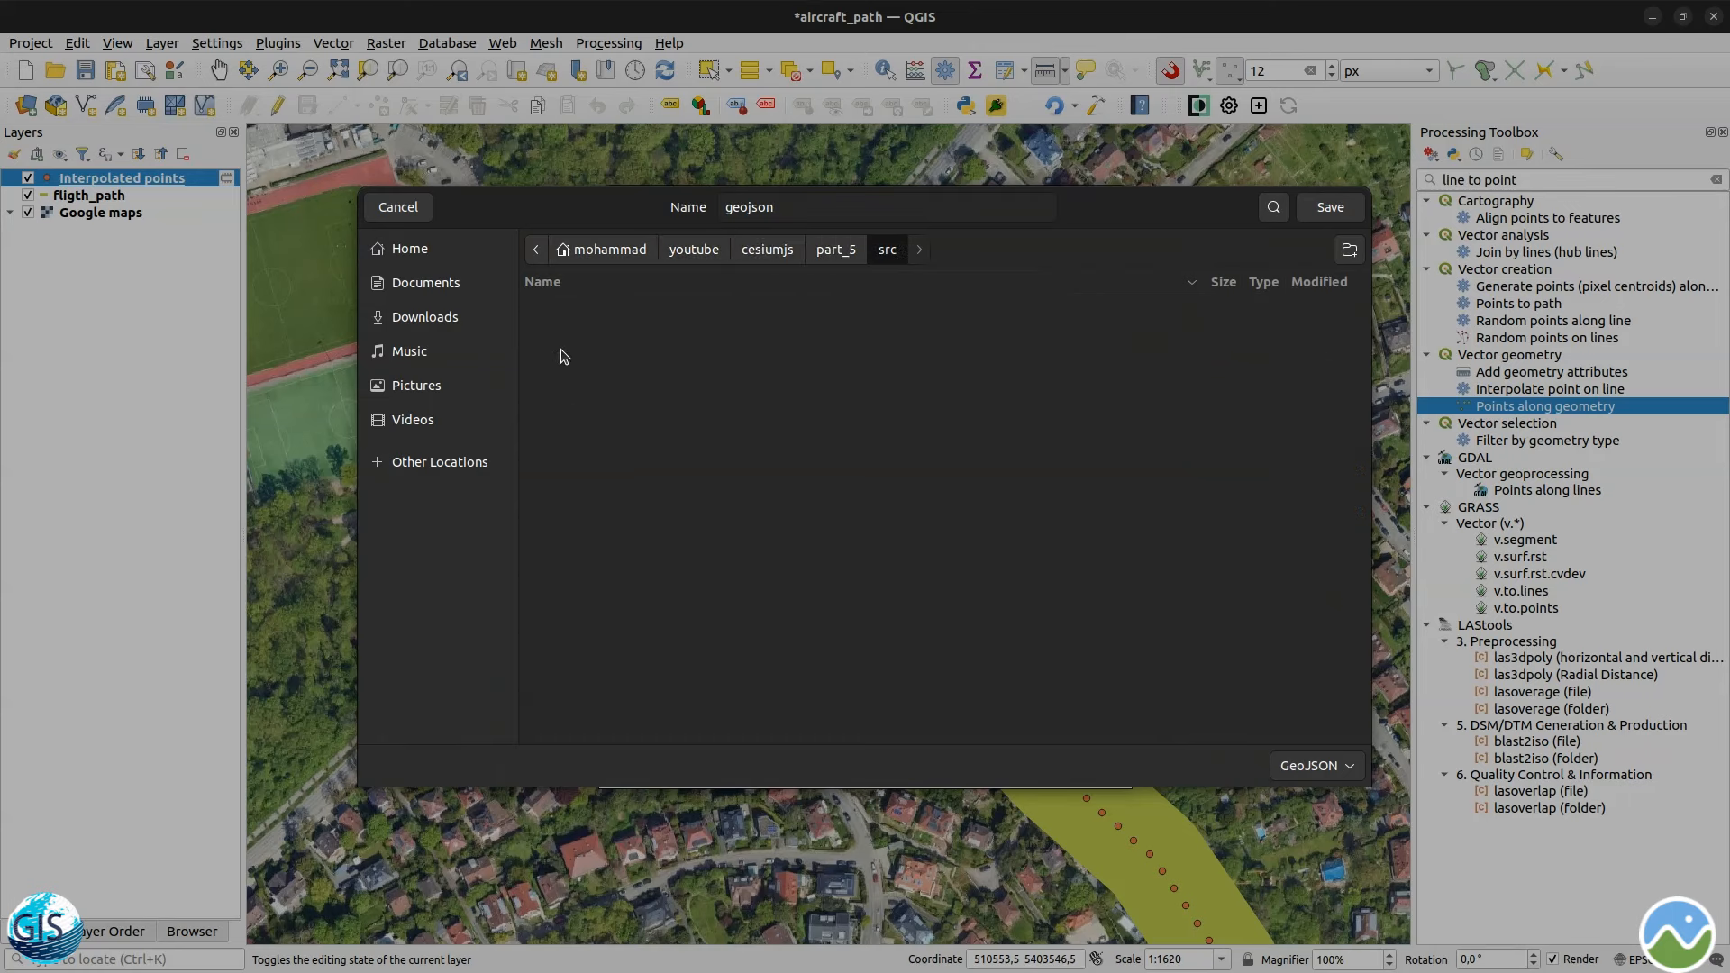
- Create a data folder inside src and a geojson folder inside data for the export
left_click(1349, 249)
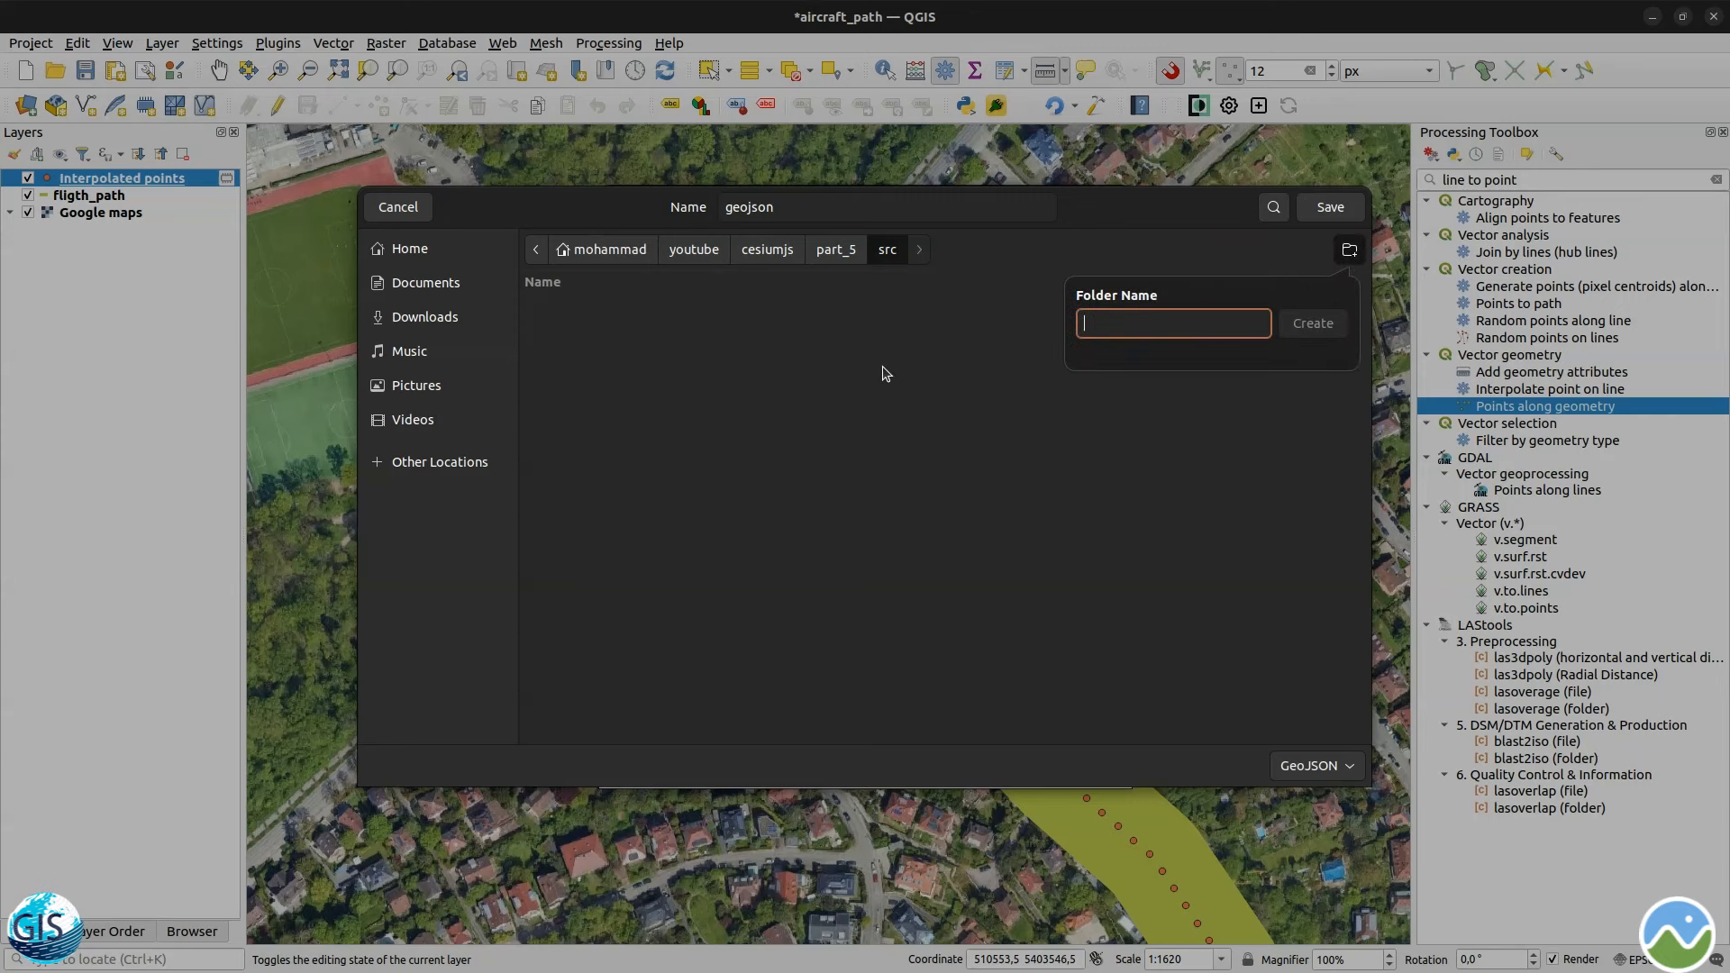
type("data")
key("Return")
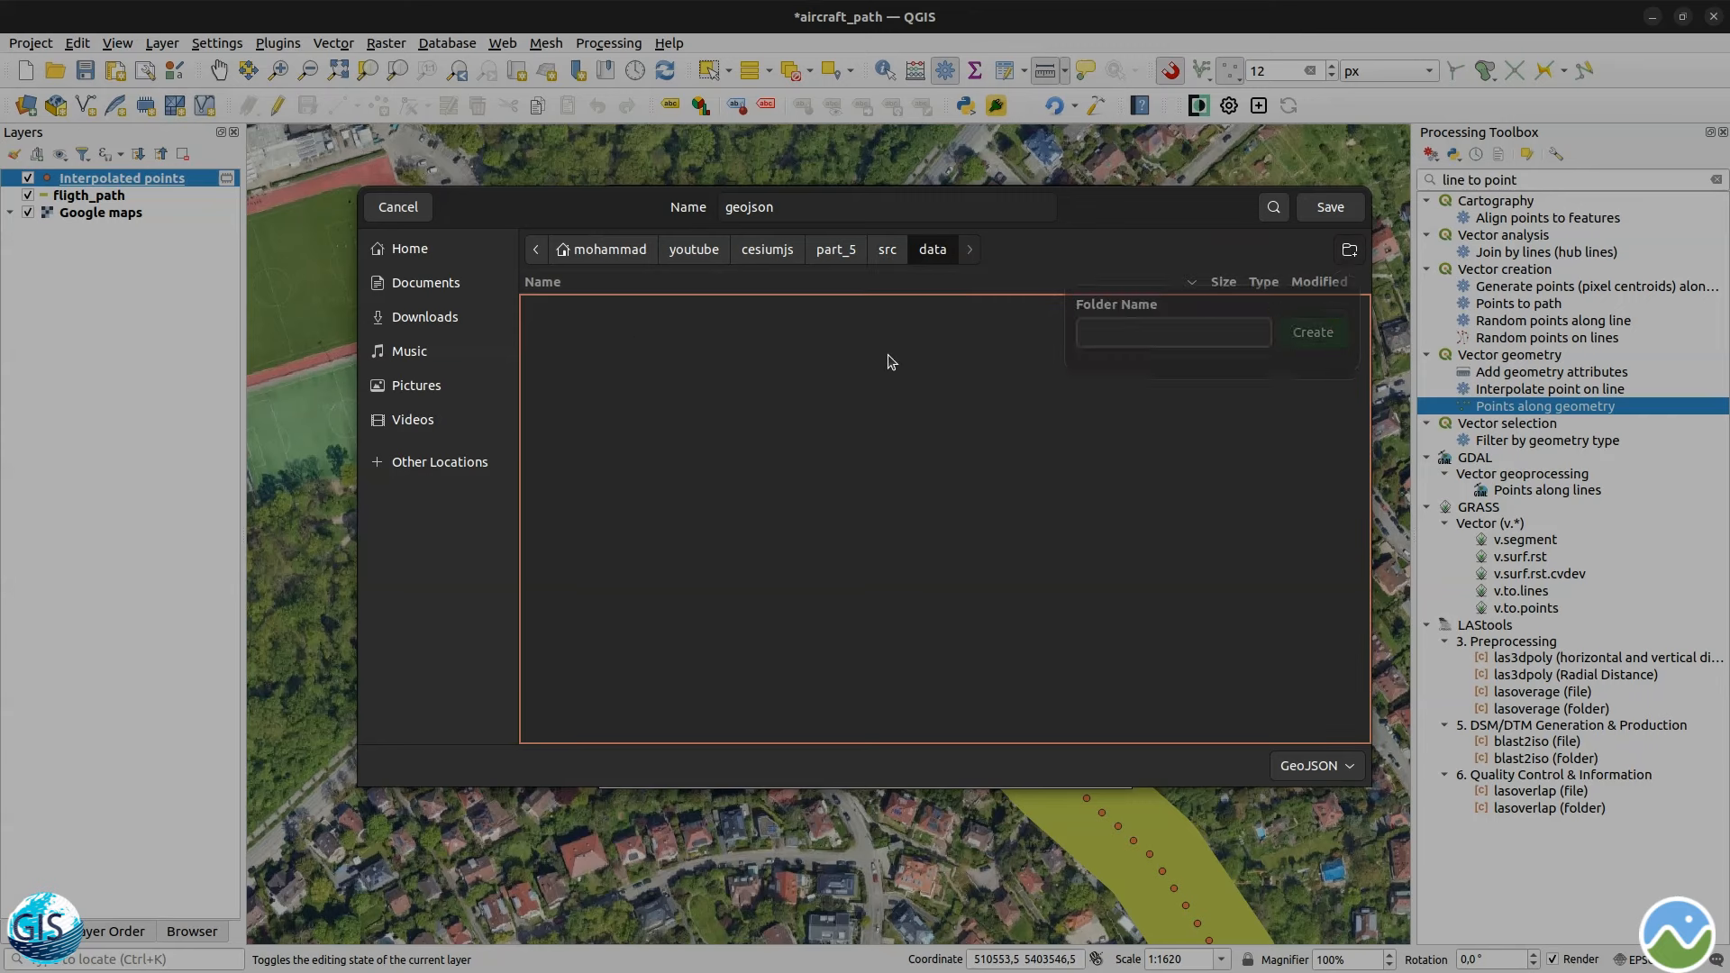
left_click(1348, 252)
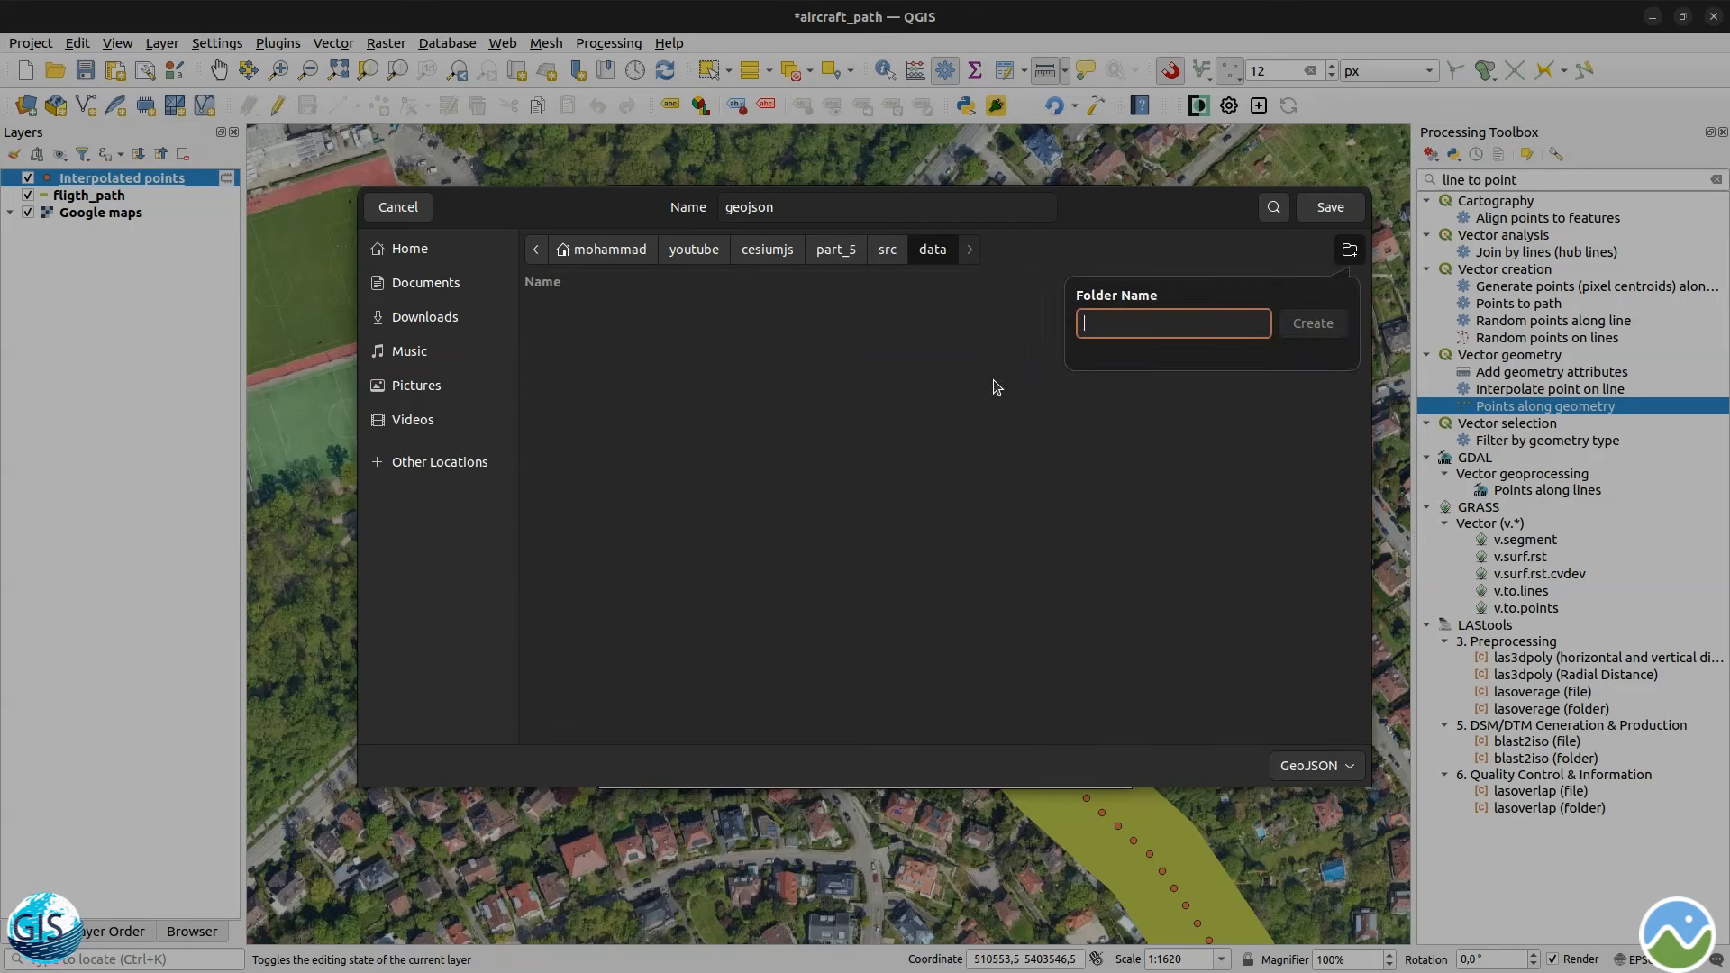
type("geoj")
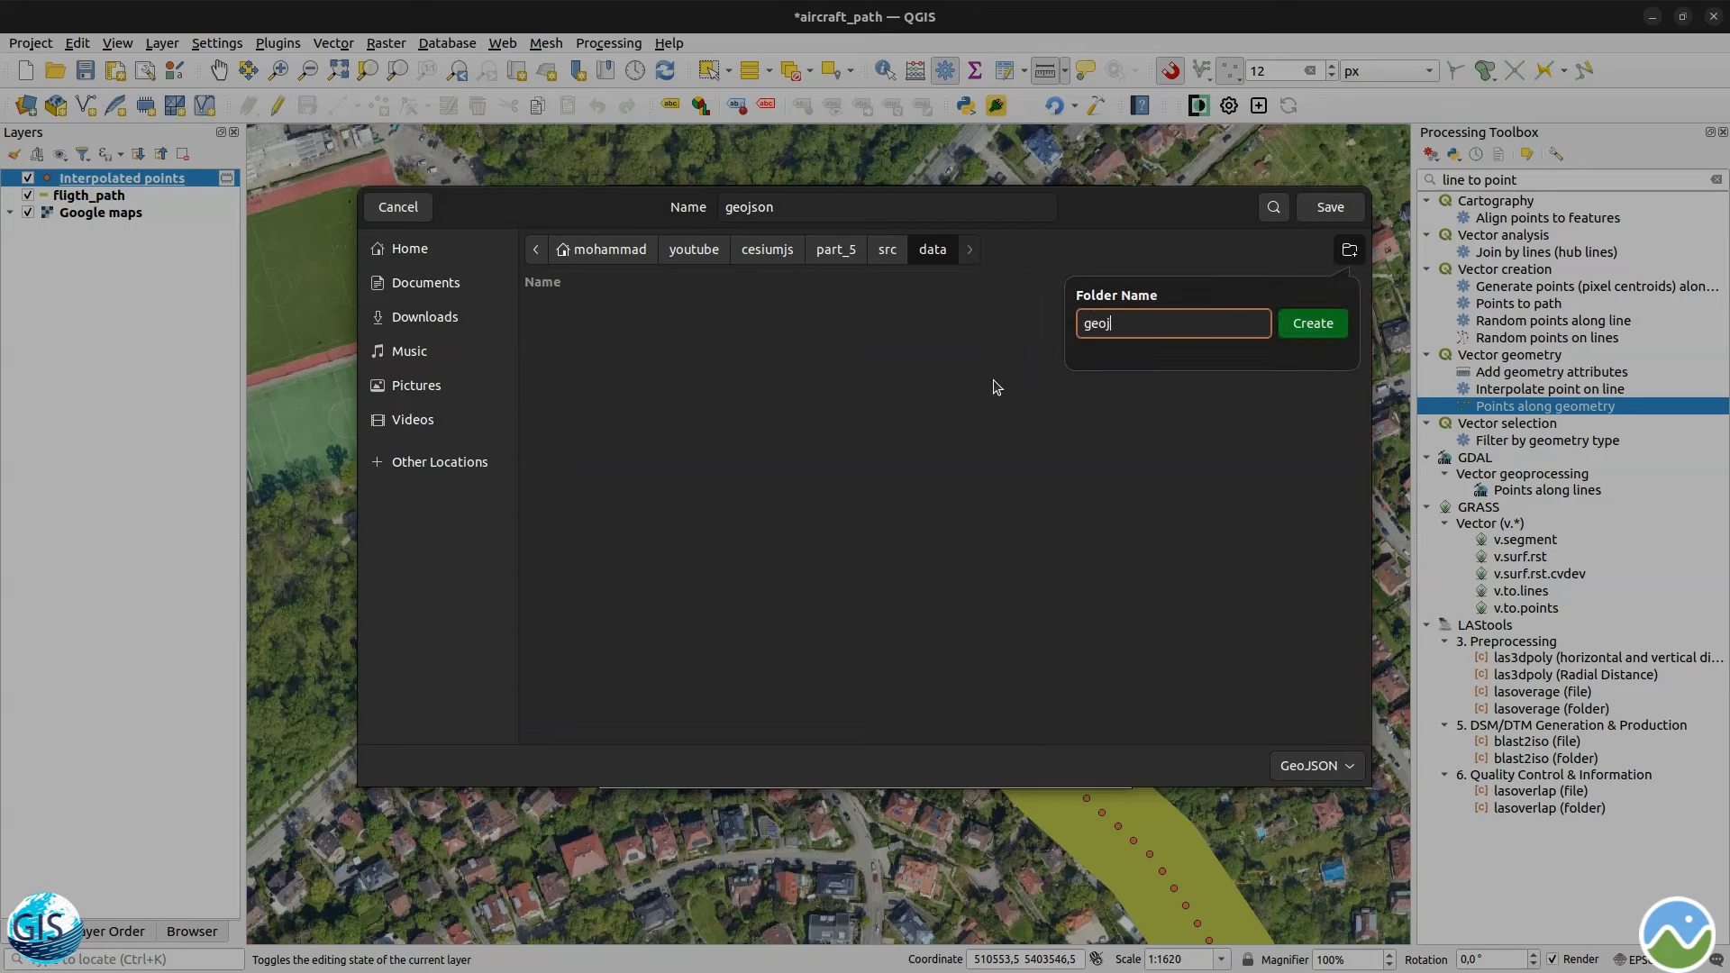
type("son")
left_click(1317, 334)
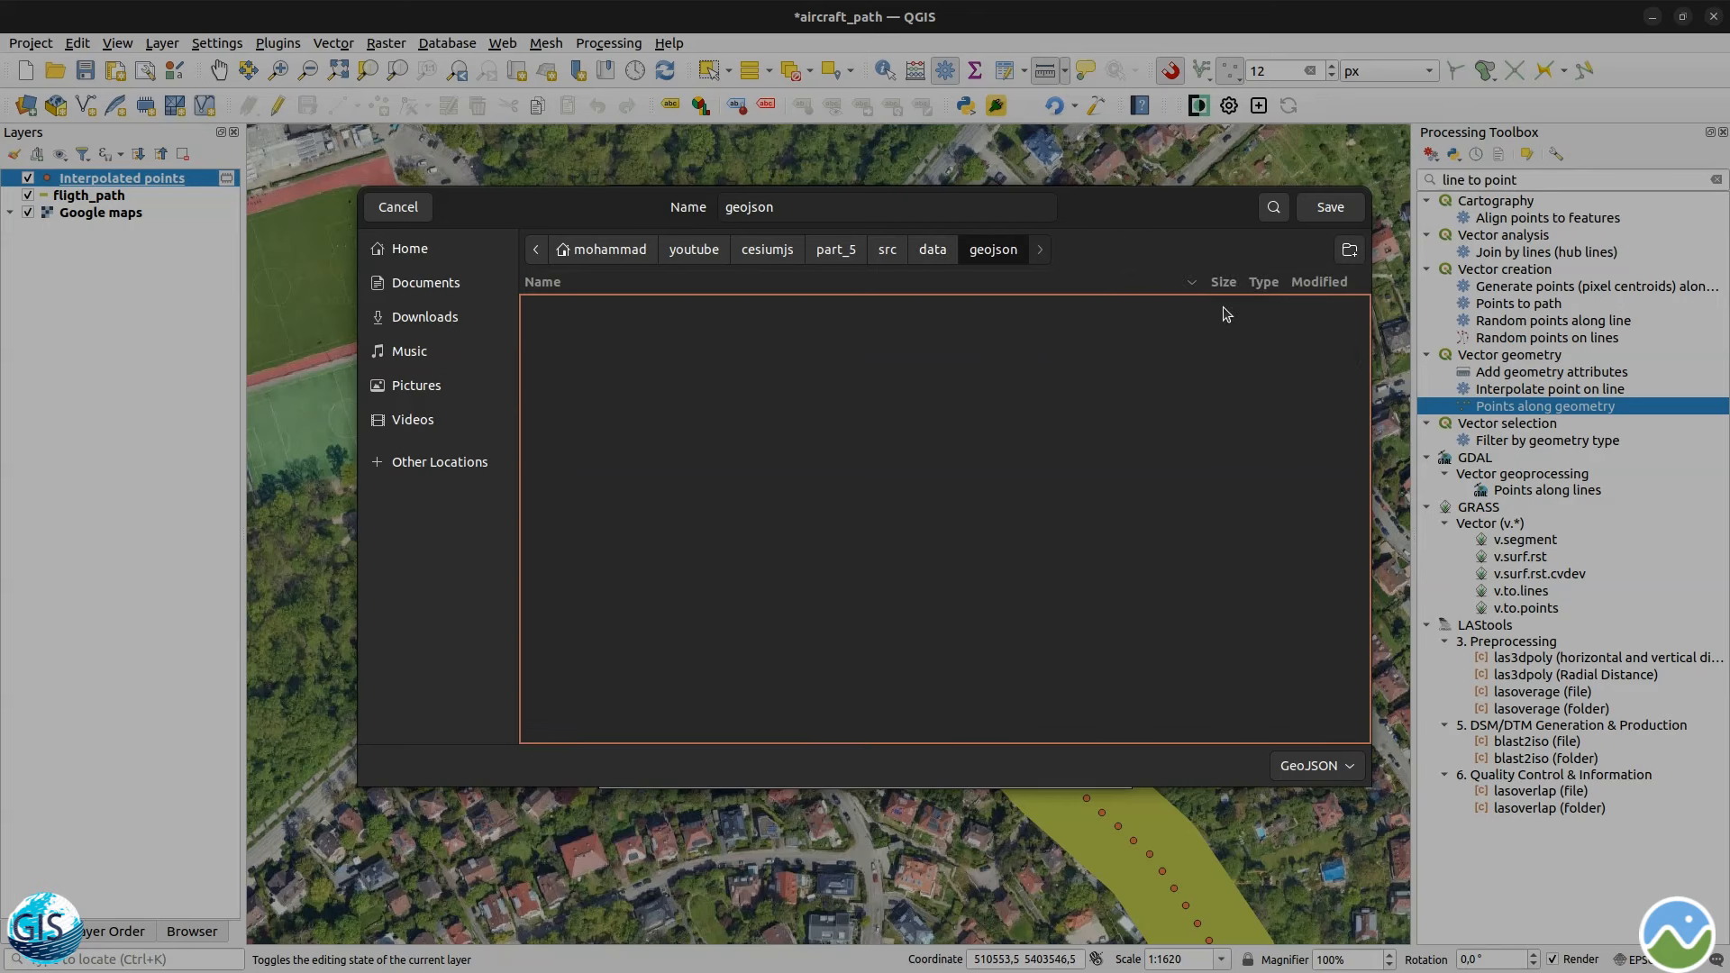
- Name the export file flightData, matching the variable in the Cesium flight tracker tutorial code, and accept it in the geojson folder
left_click(796, 214)
double_click(754, 207)
type("f")
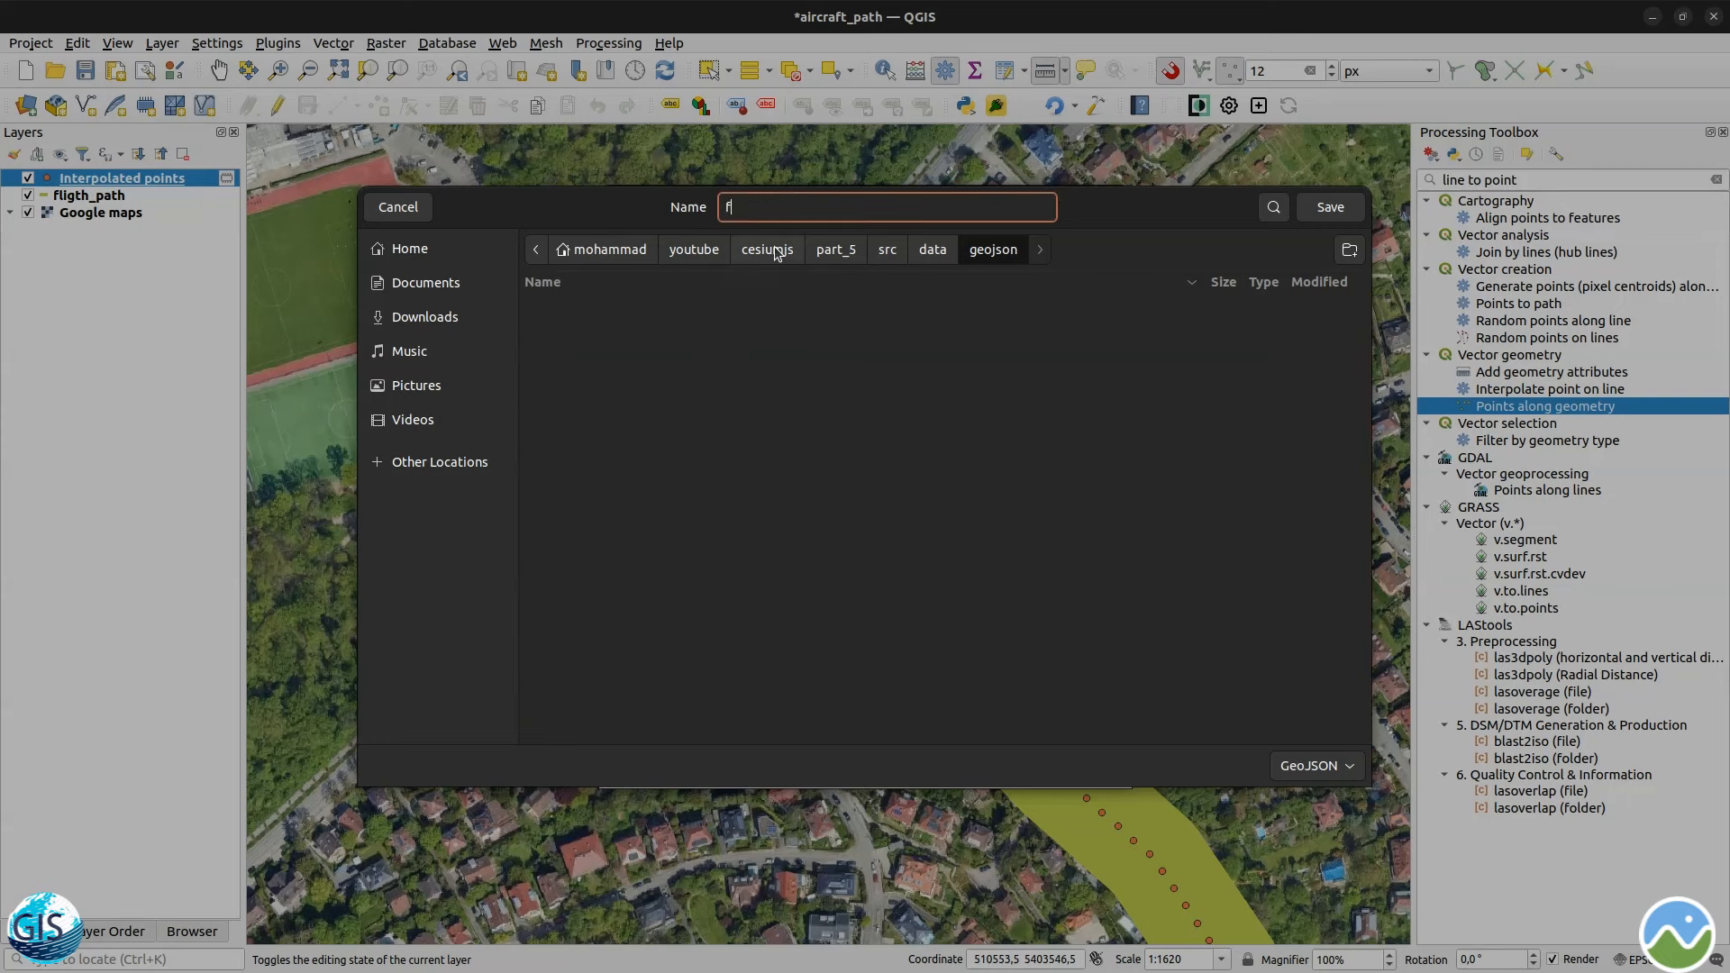
type("lightData")
key("alt+Tab")
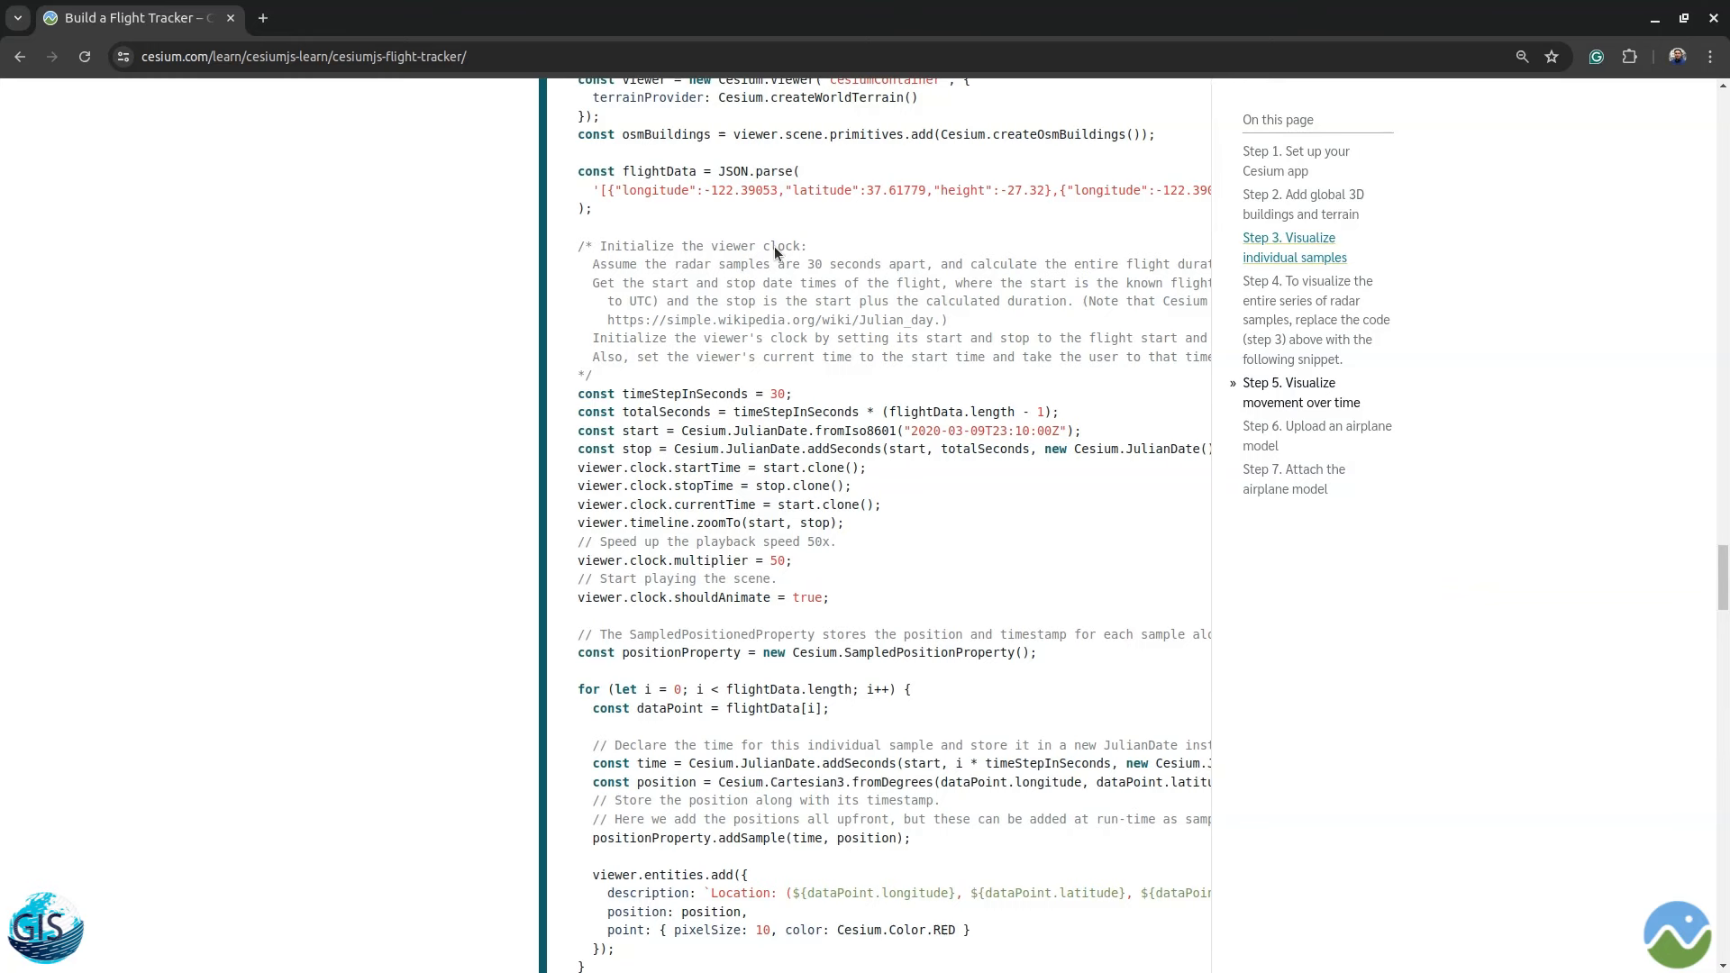
double_click(649, 170)
key("alt+Tab")
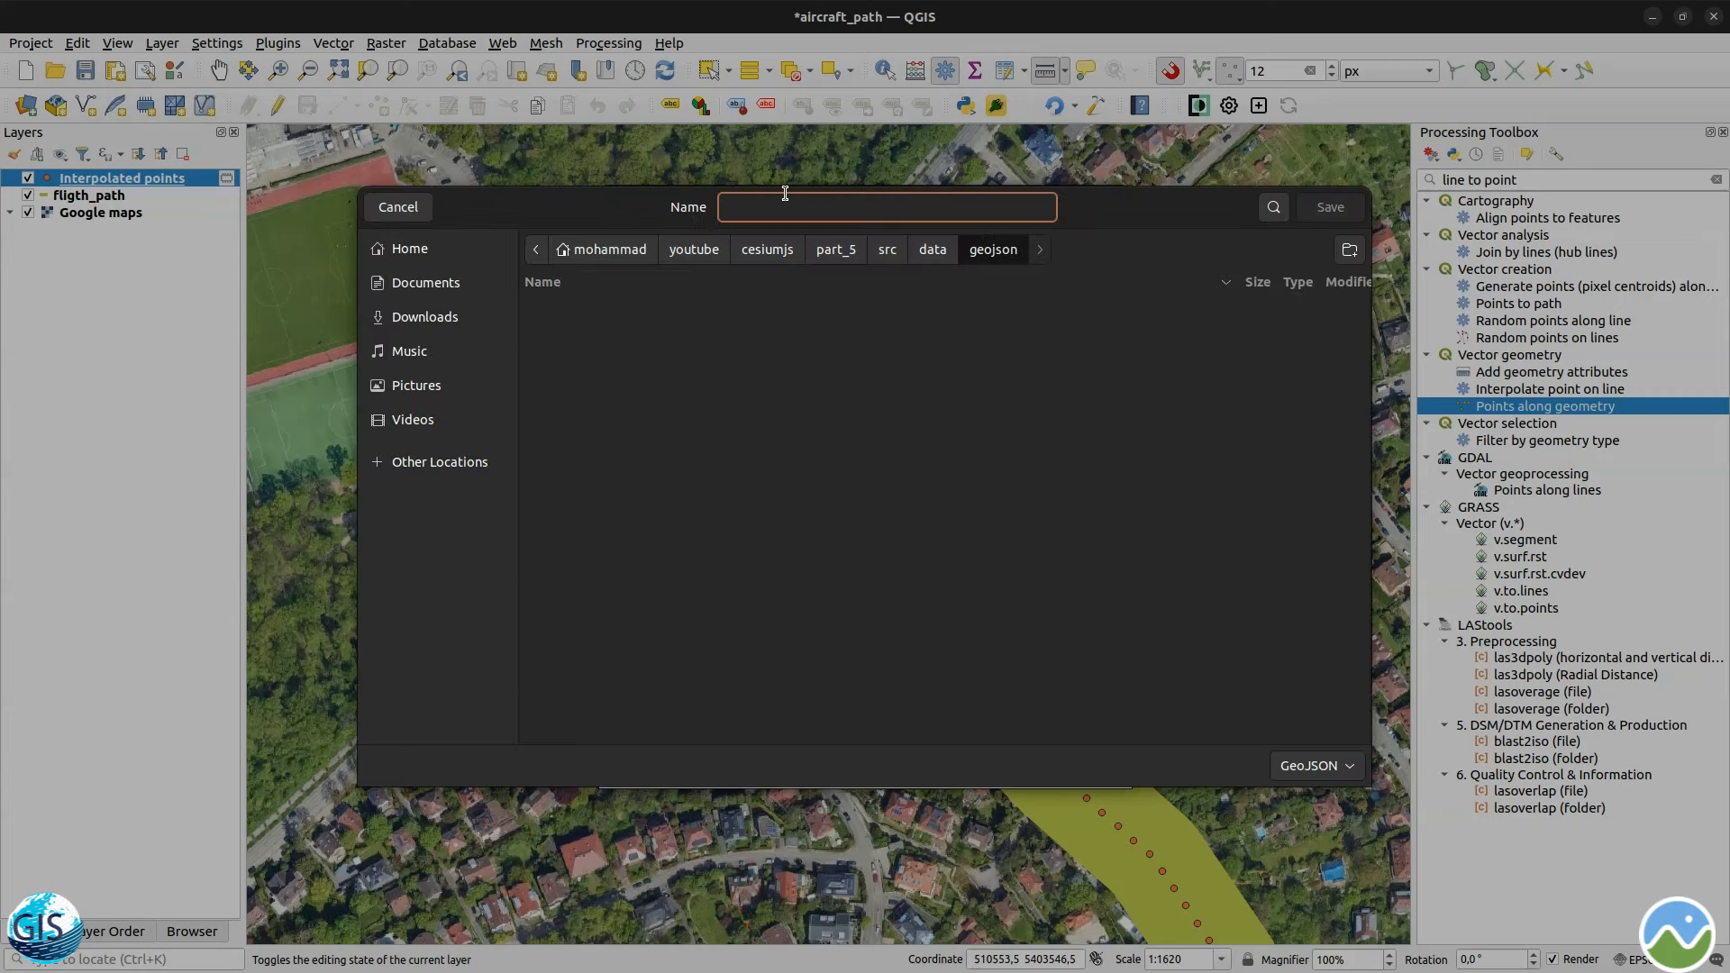
type("fight")
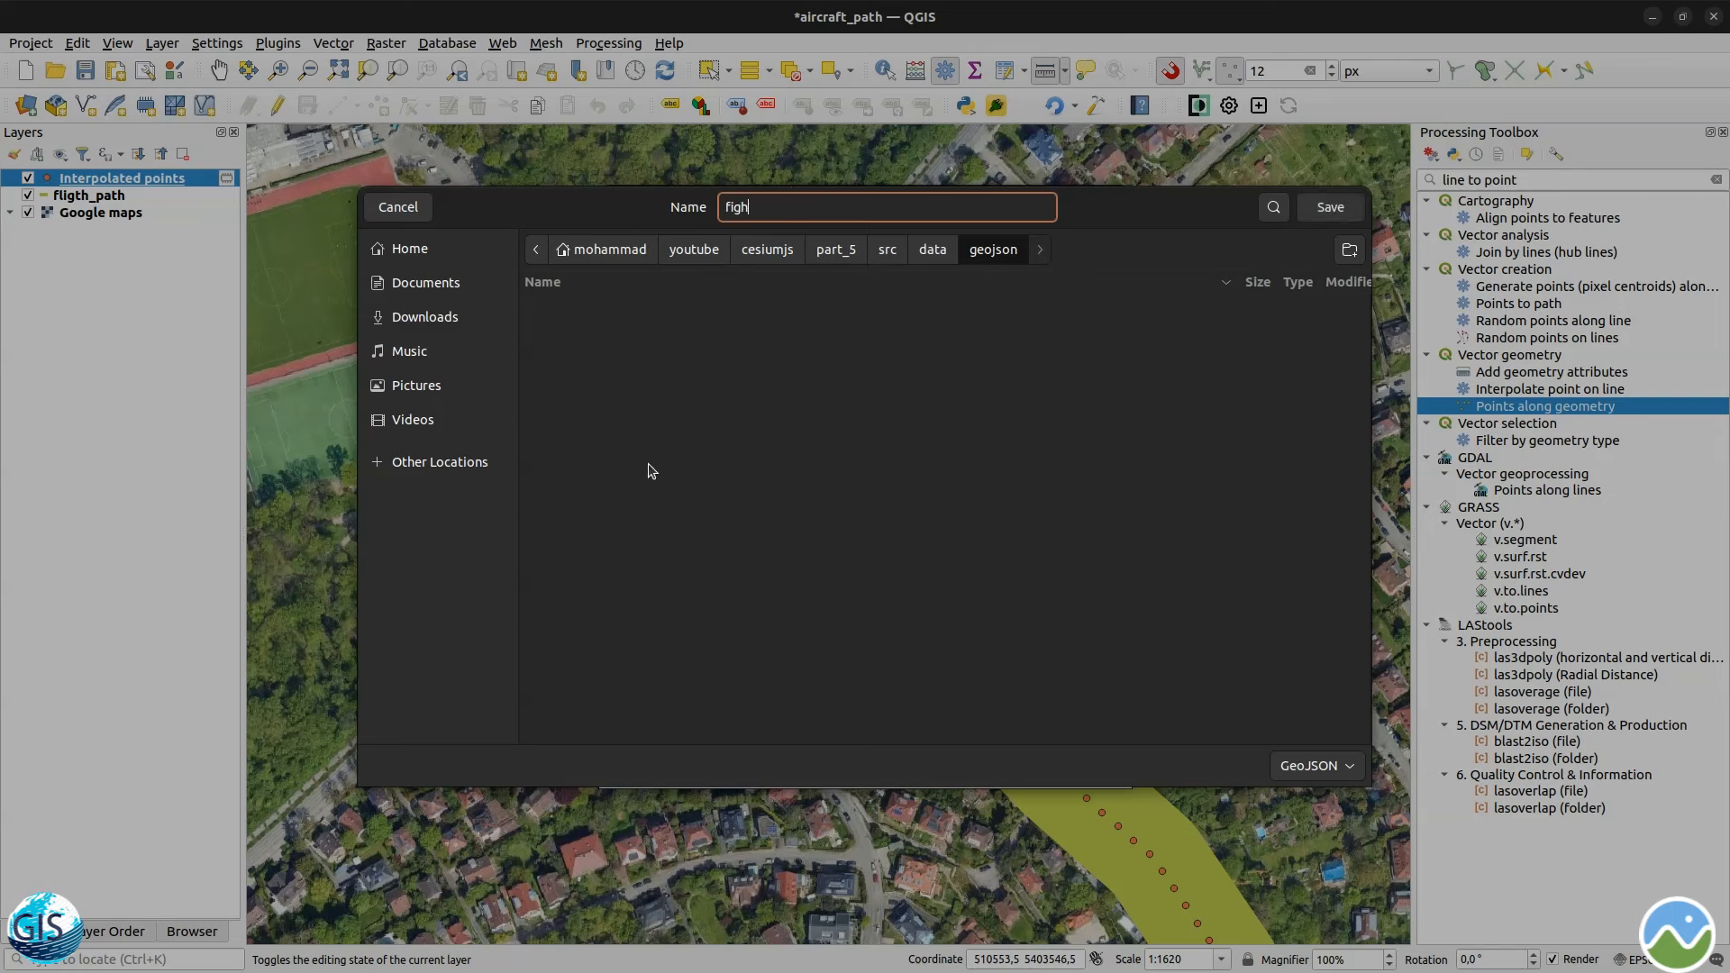
key("BackSpace")
key("BackSpace")
key("BackSpace")
type("lightData")
left_click(1324, 208)
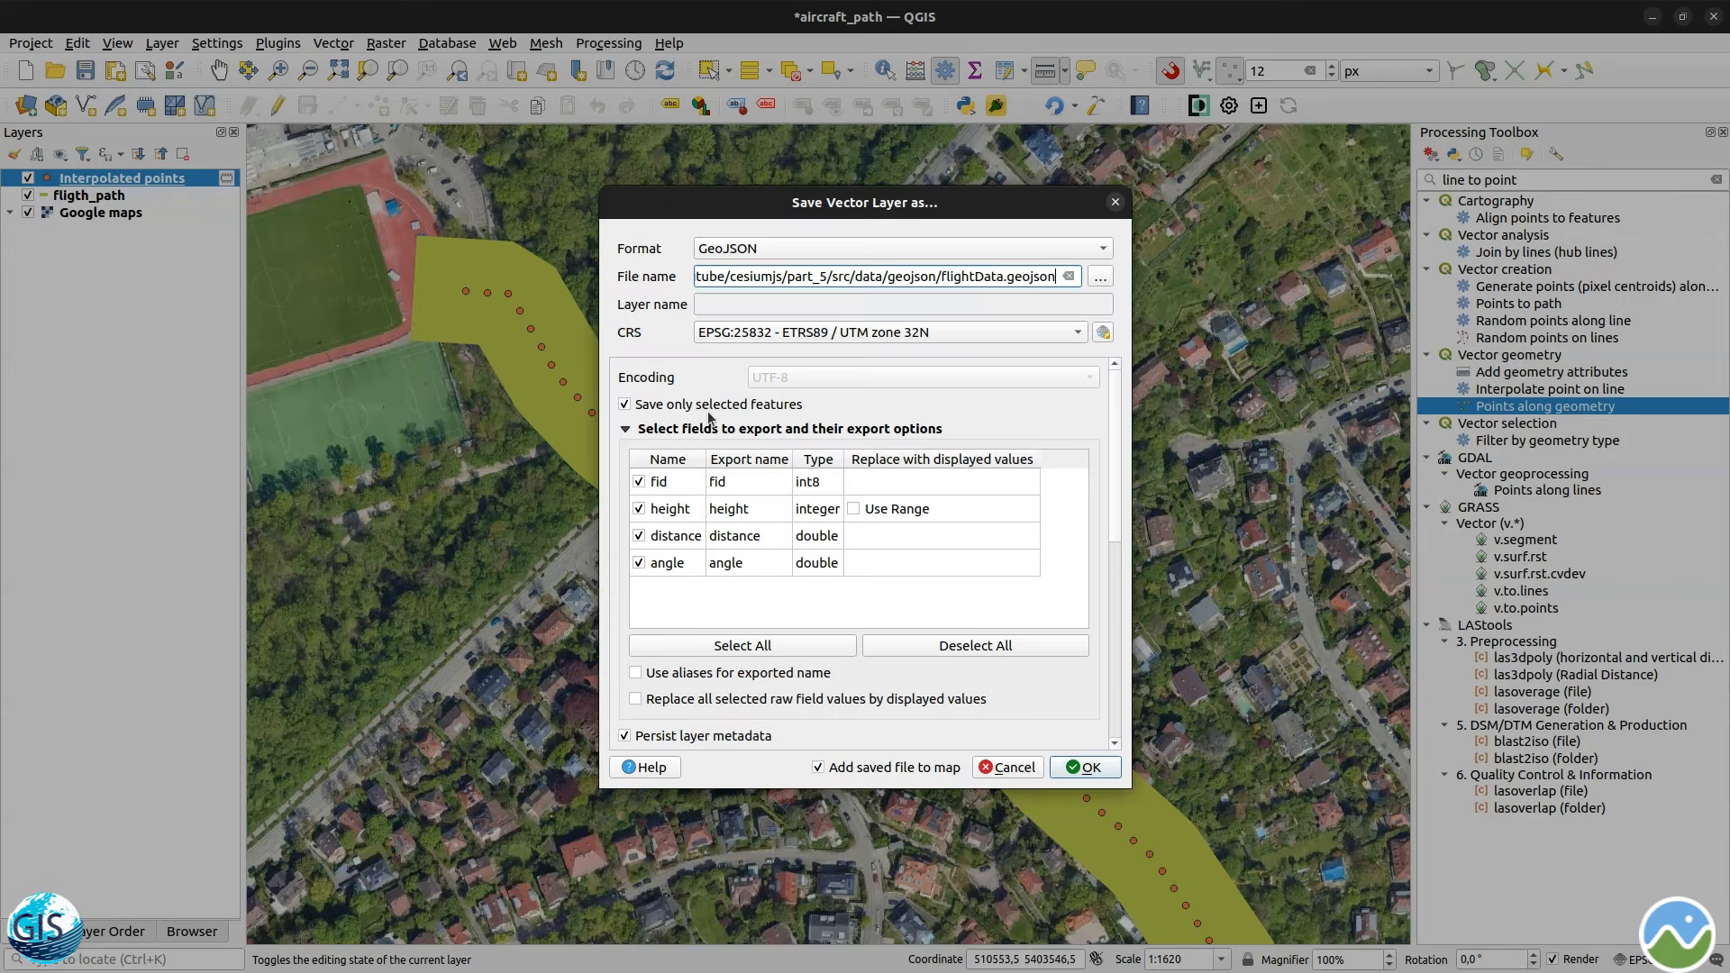
- Exclude the distance and angle fields and export the selected points to flightData.geojson
left_click(637, 538)
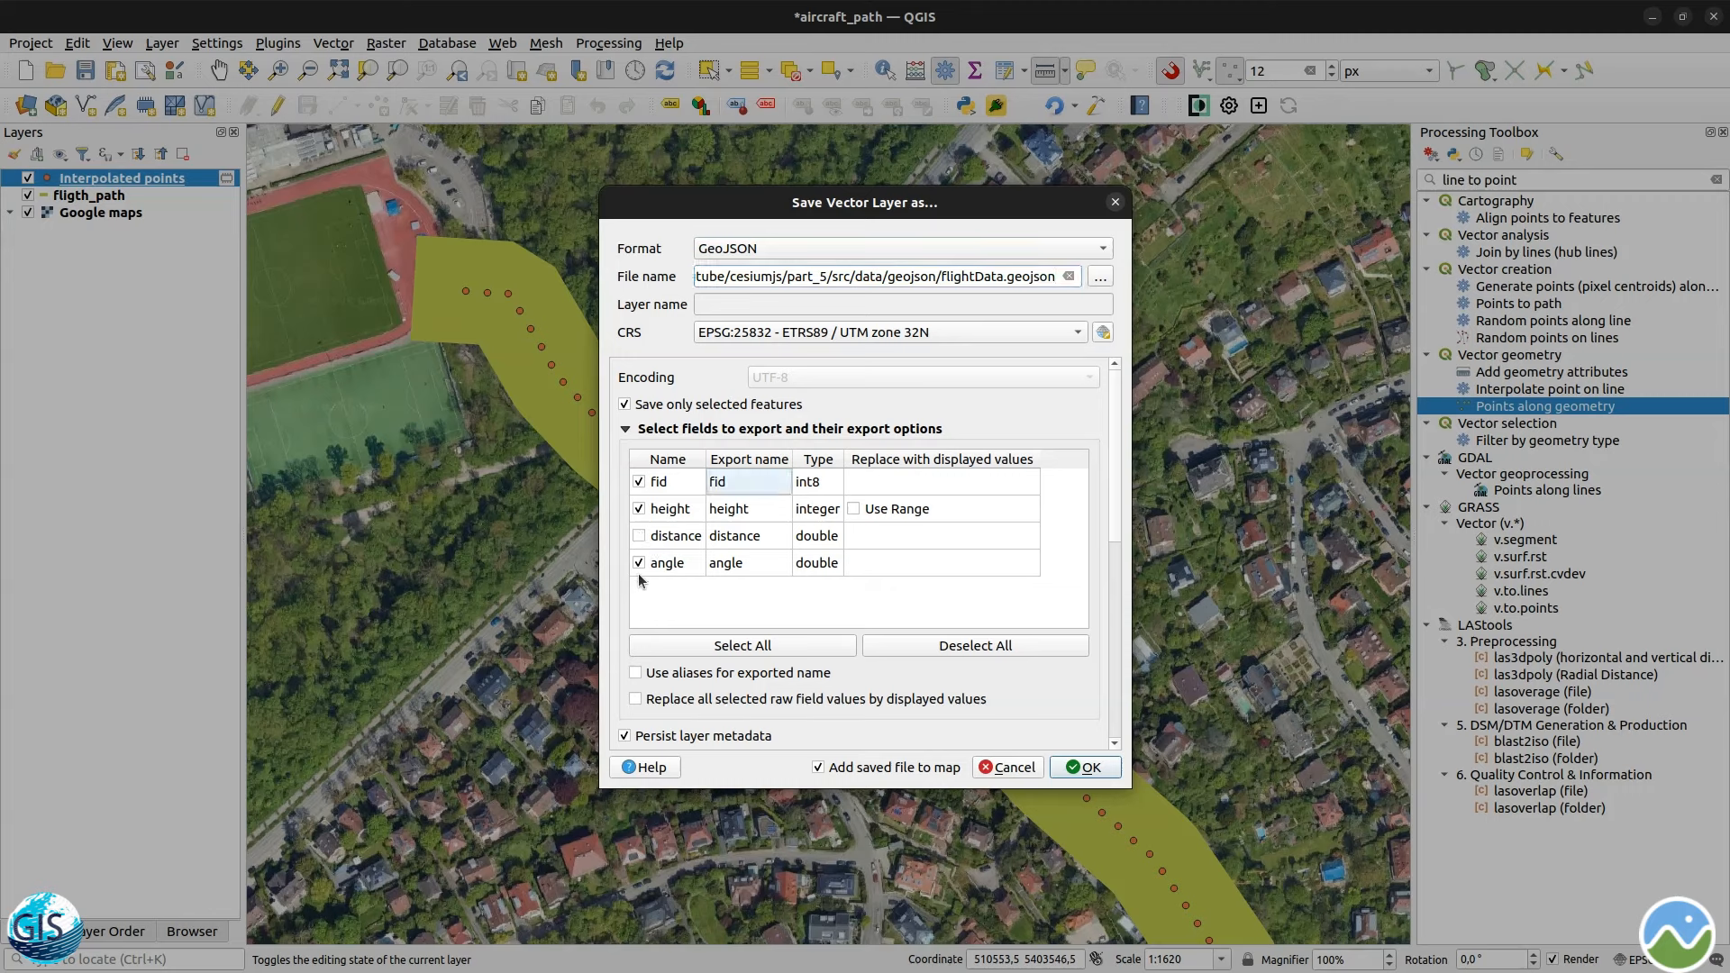
left_click(639, 563)
left_click(1085, 768)
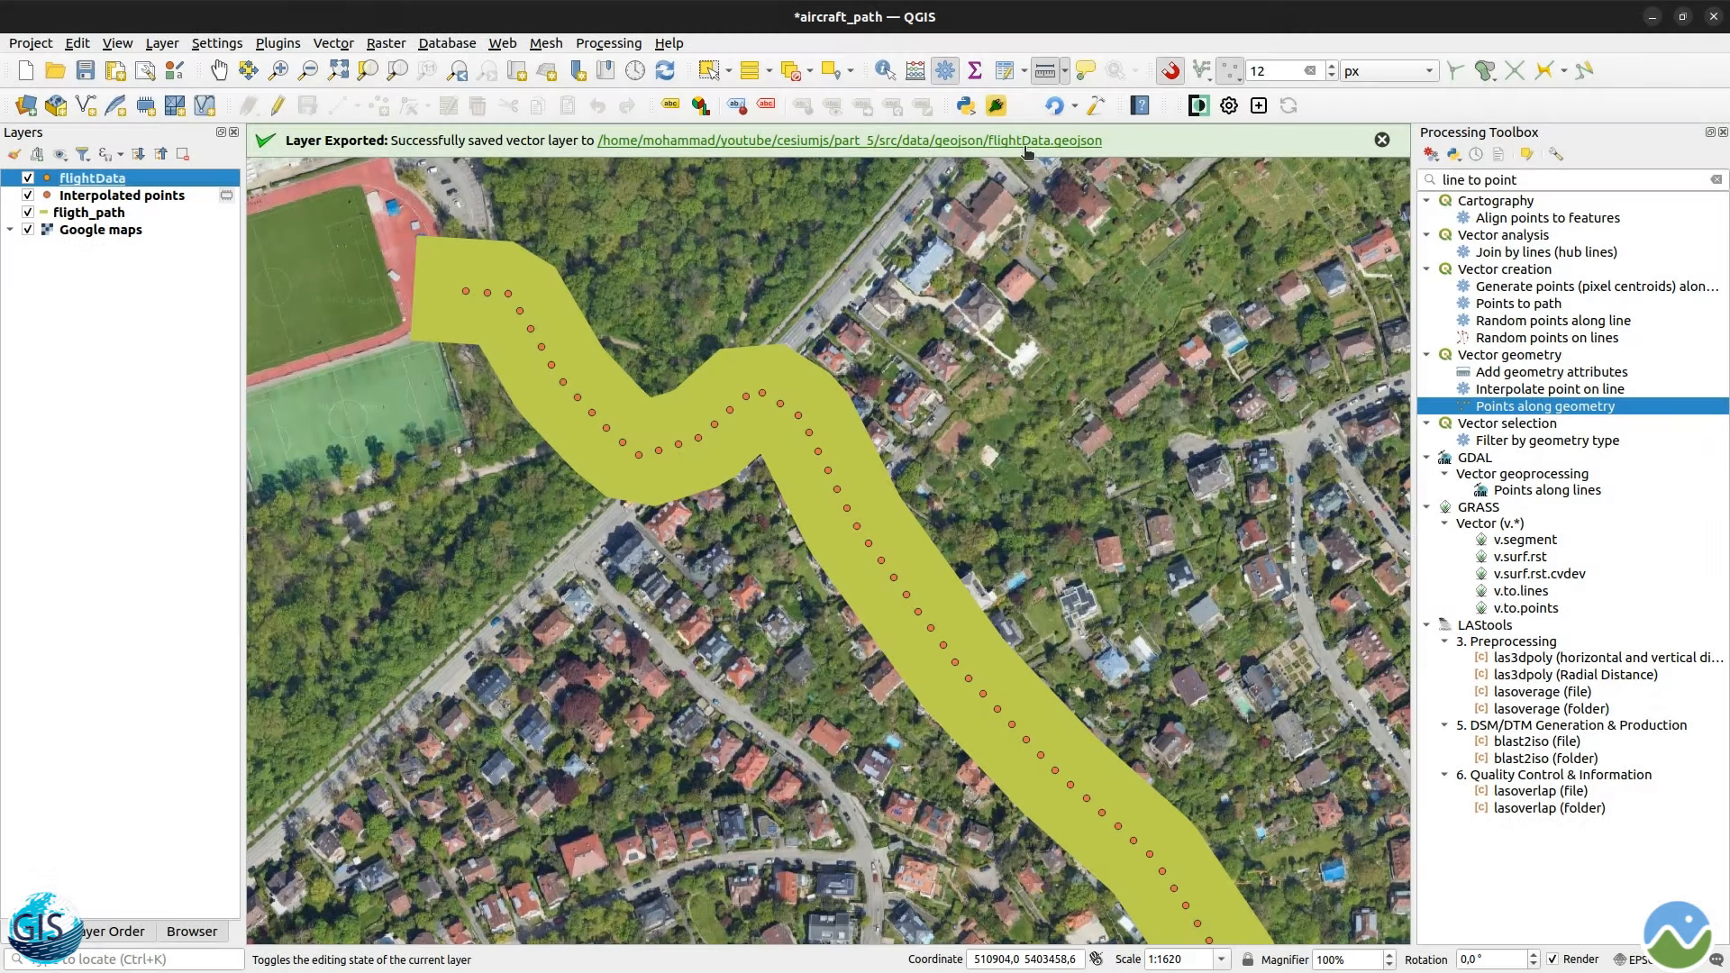
- Close QGIS and discard the project's temporary scratch layers
left_click(1713, 16)
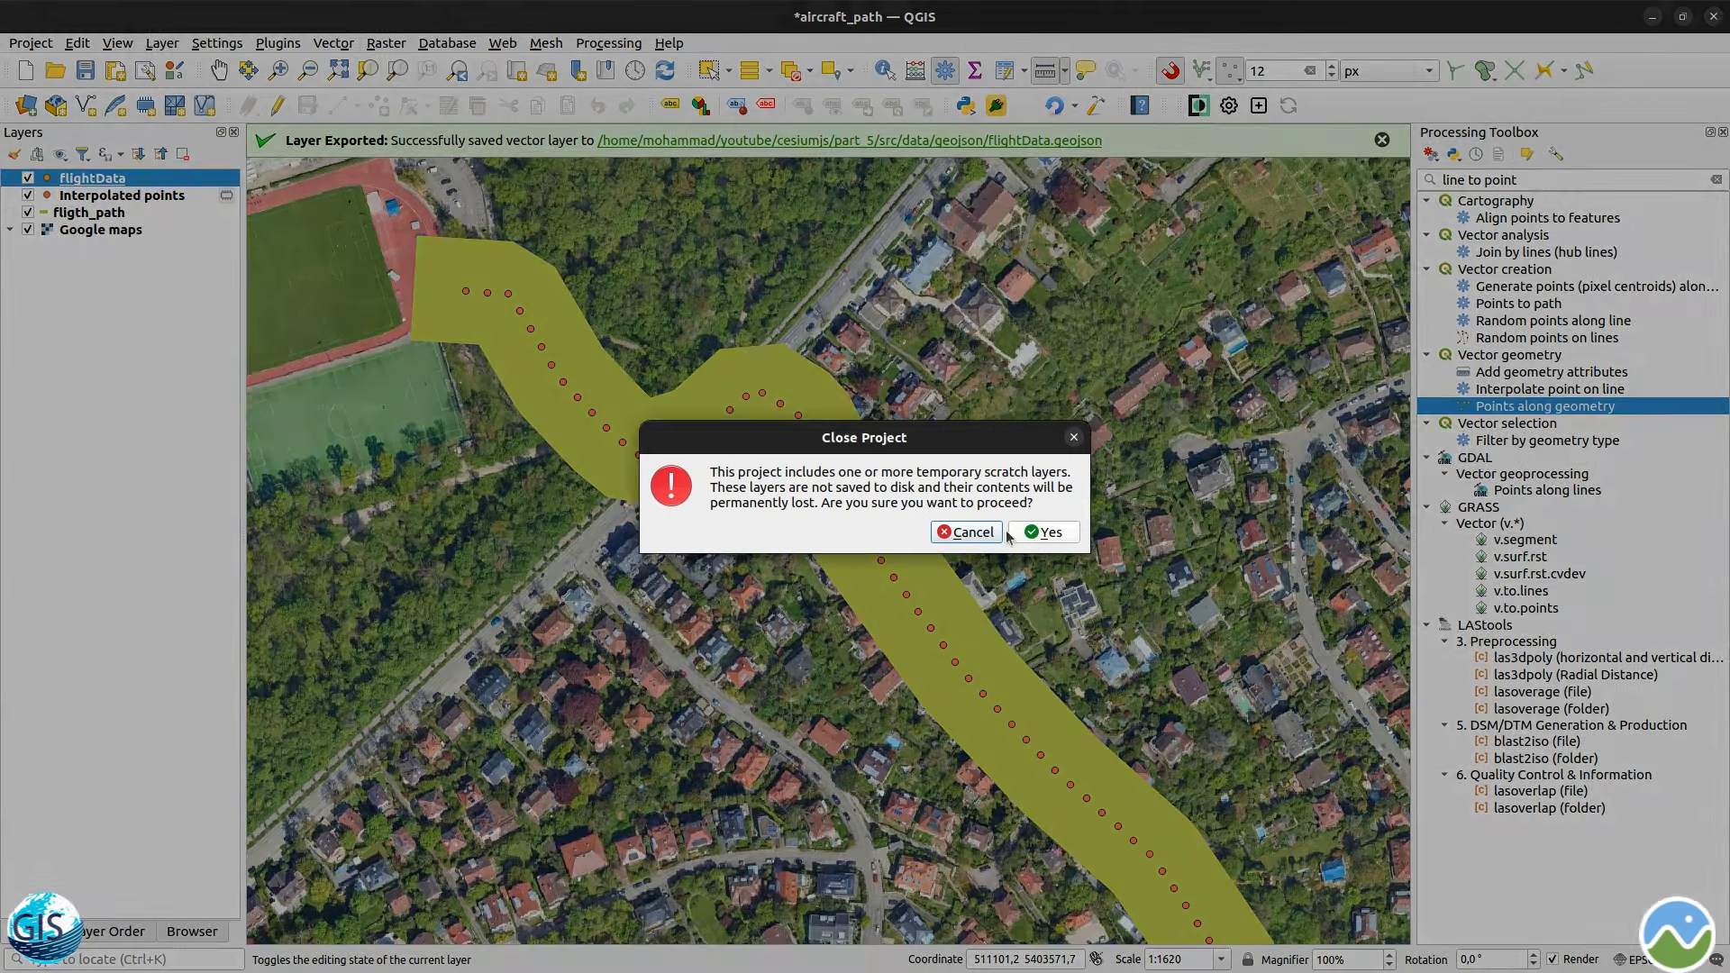
left_click(970, 533)
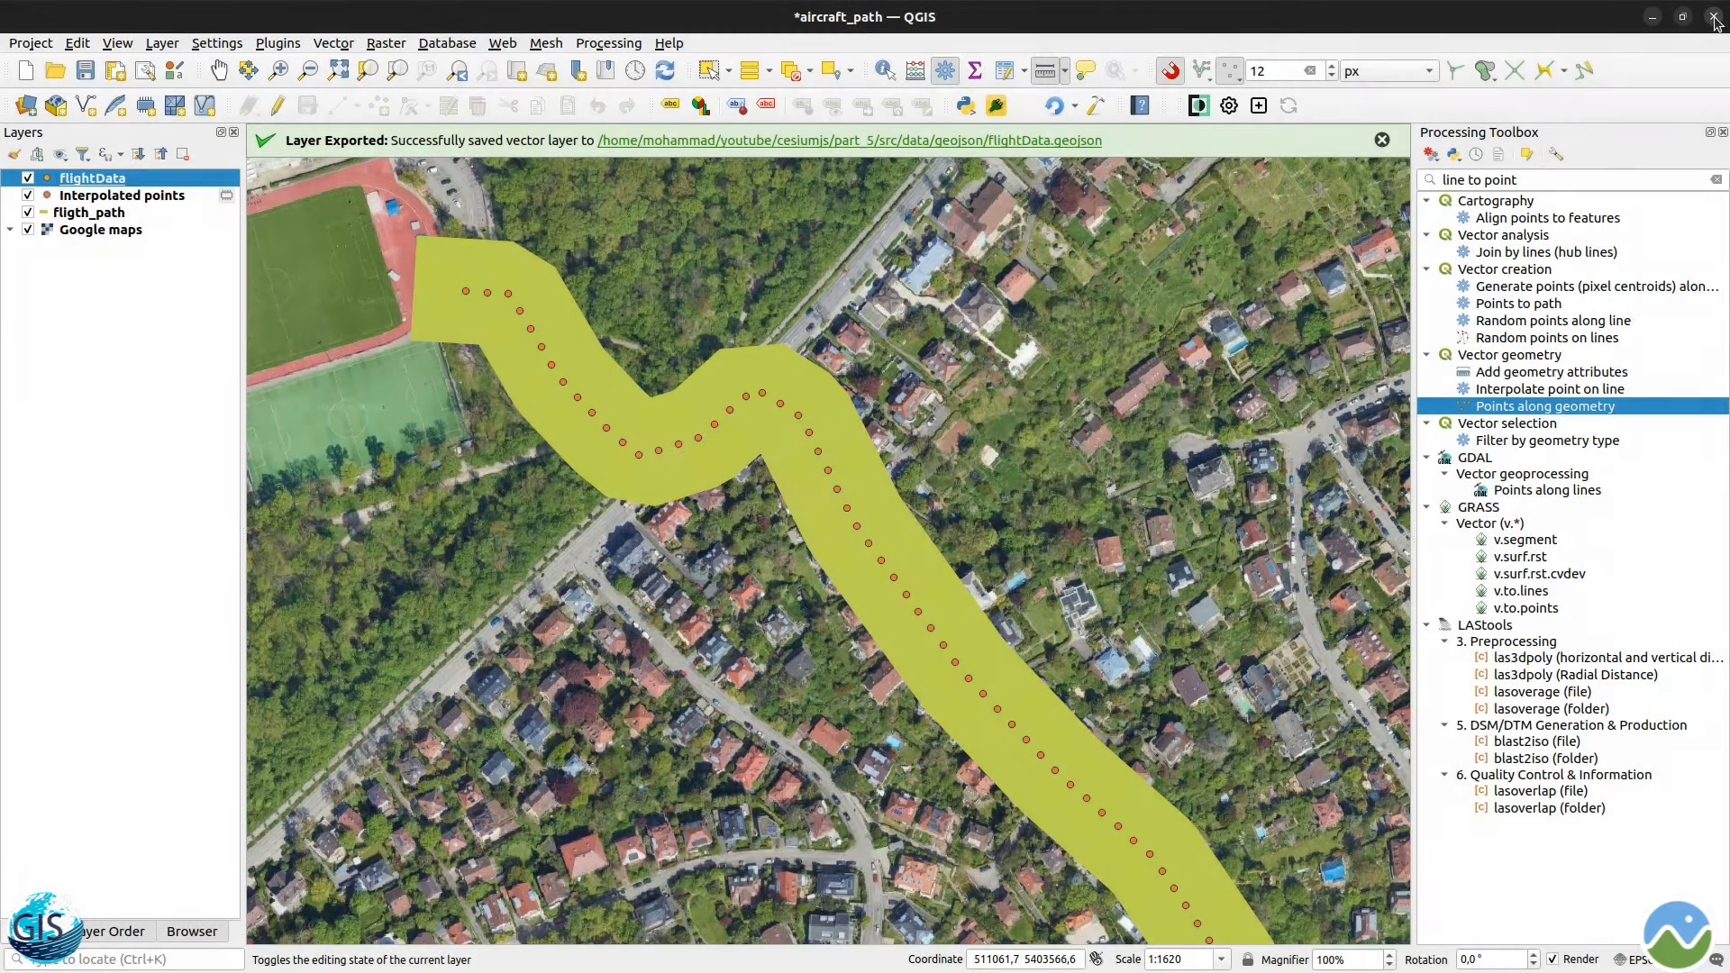
left_click(1713, 18)
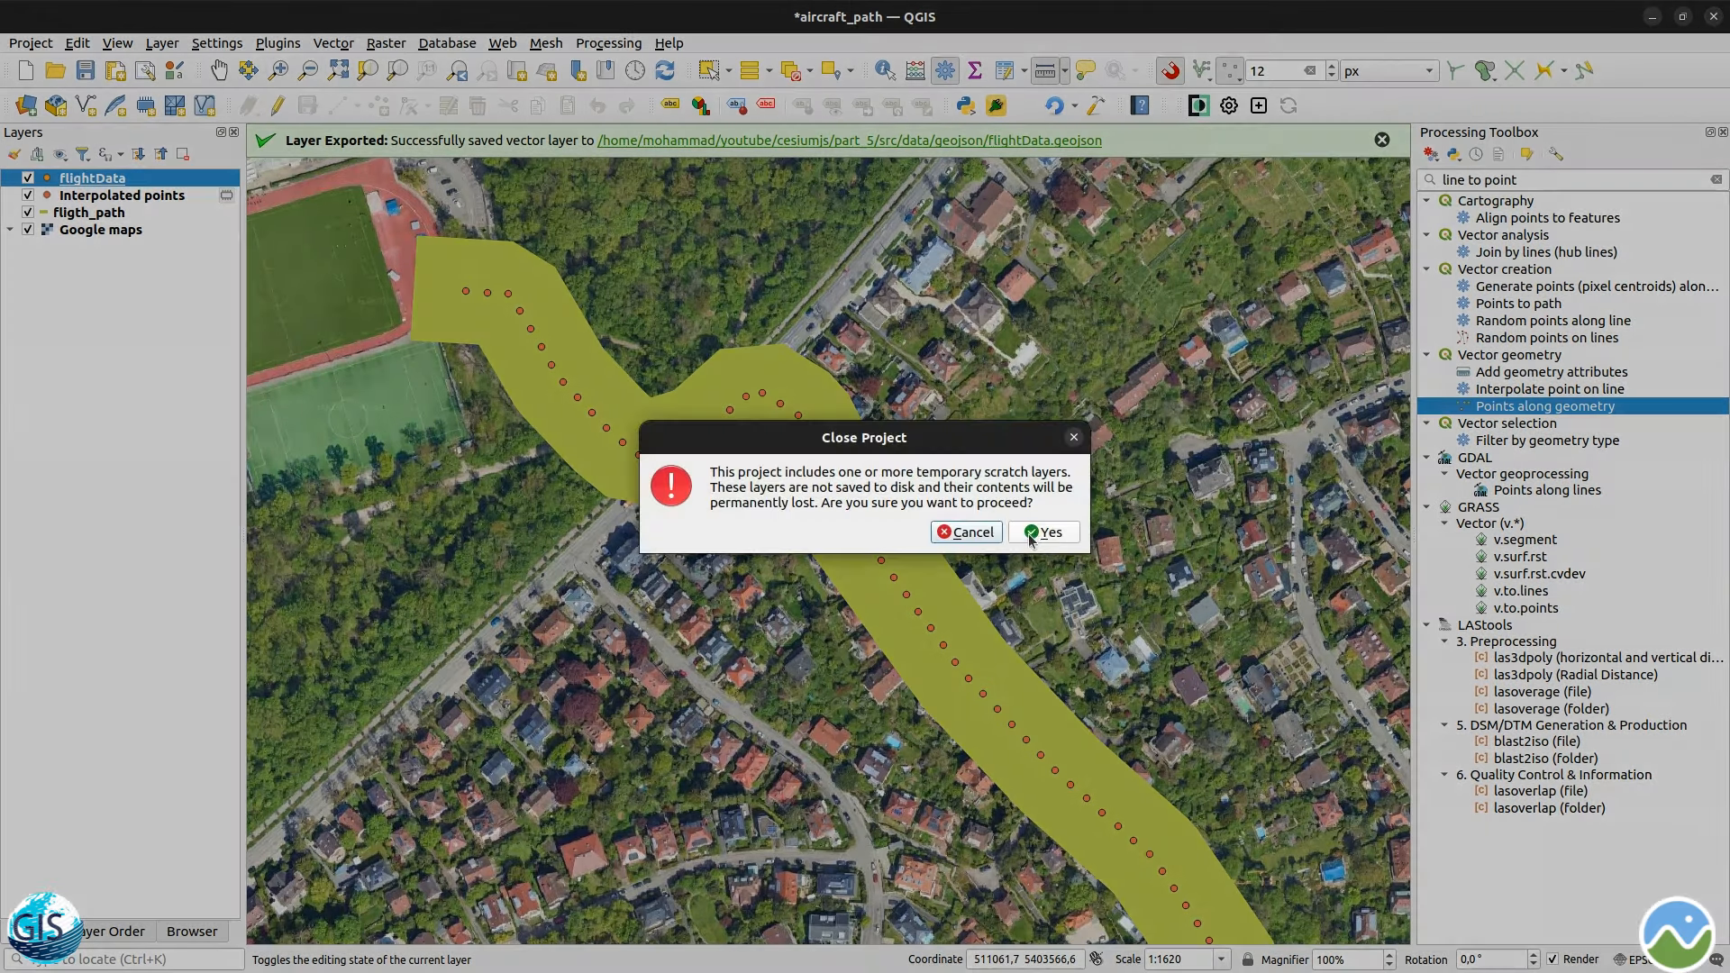
left_click(1040, 535)
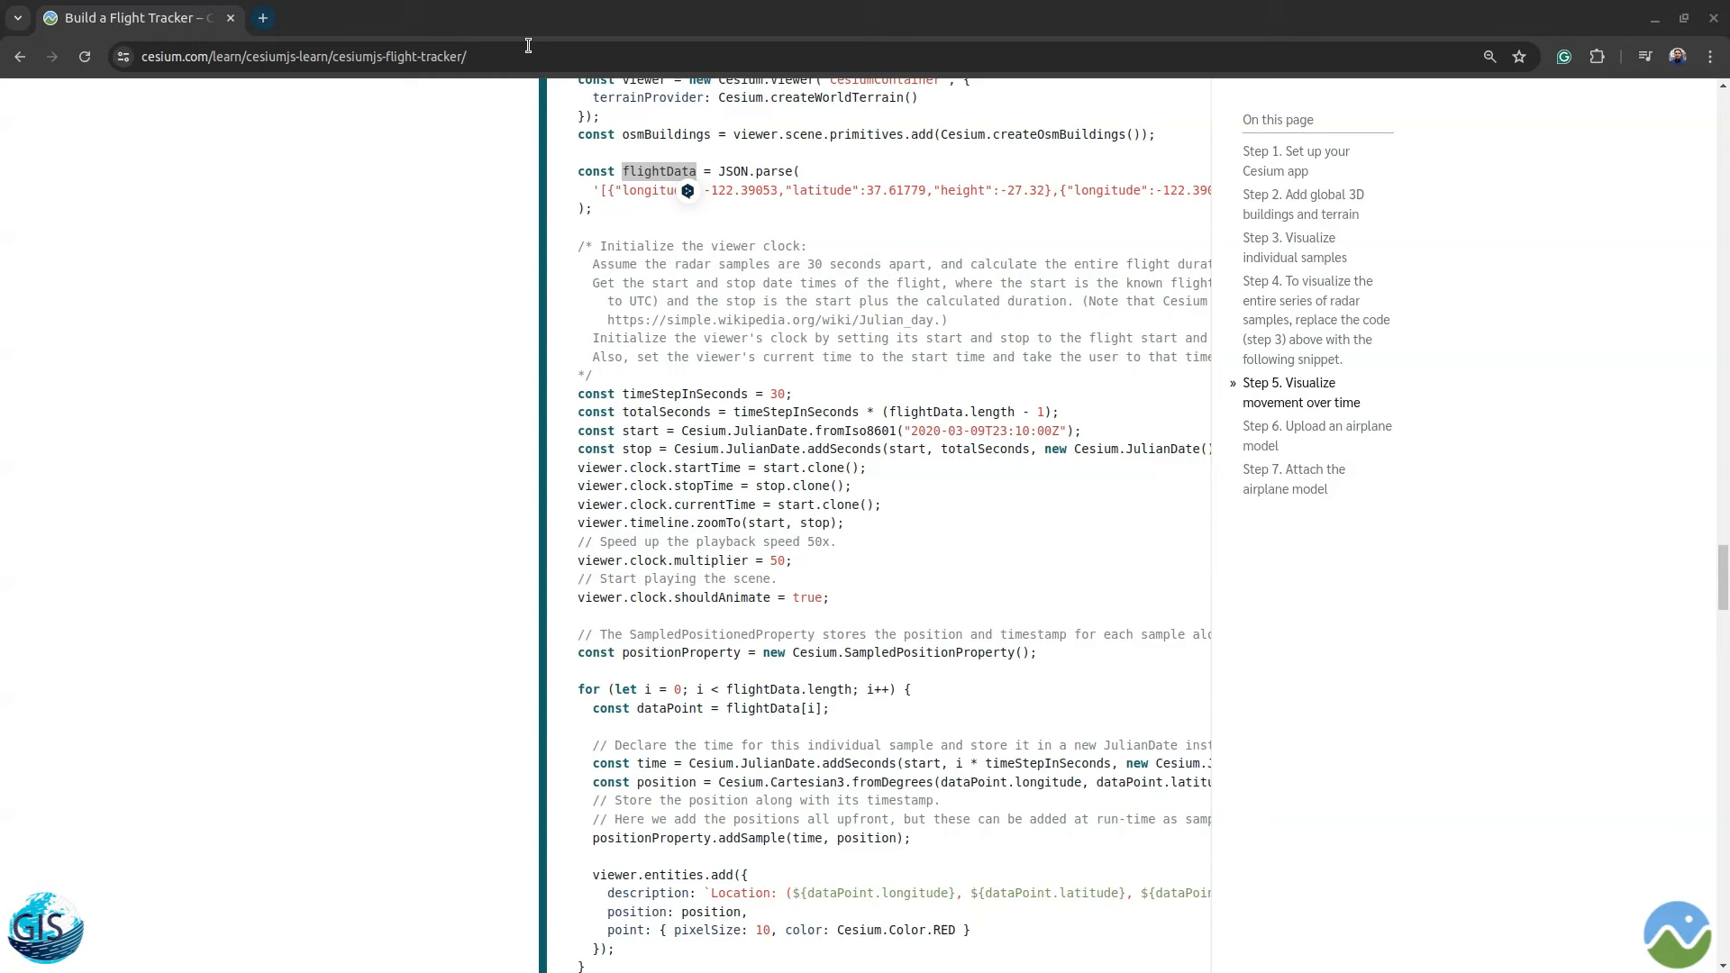
- Switch to Blender and delete the default cube, camera and light from the scene
key("super")
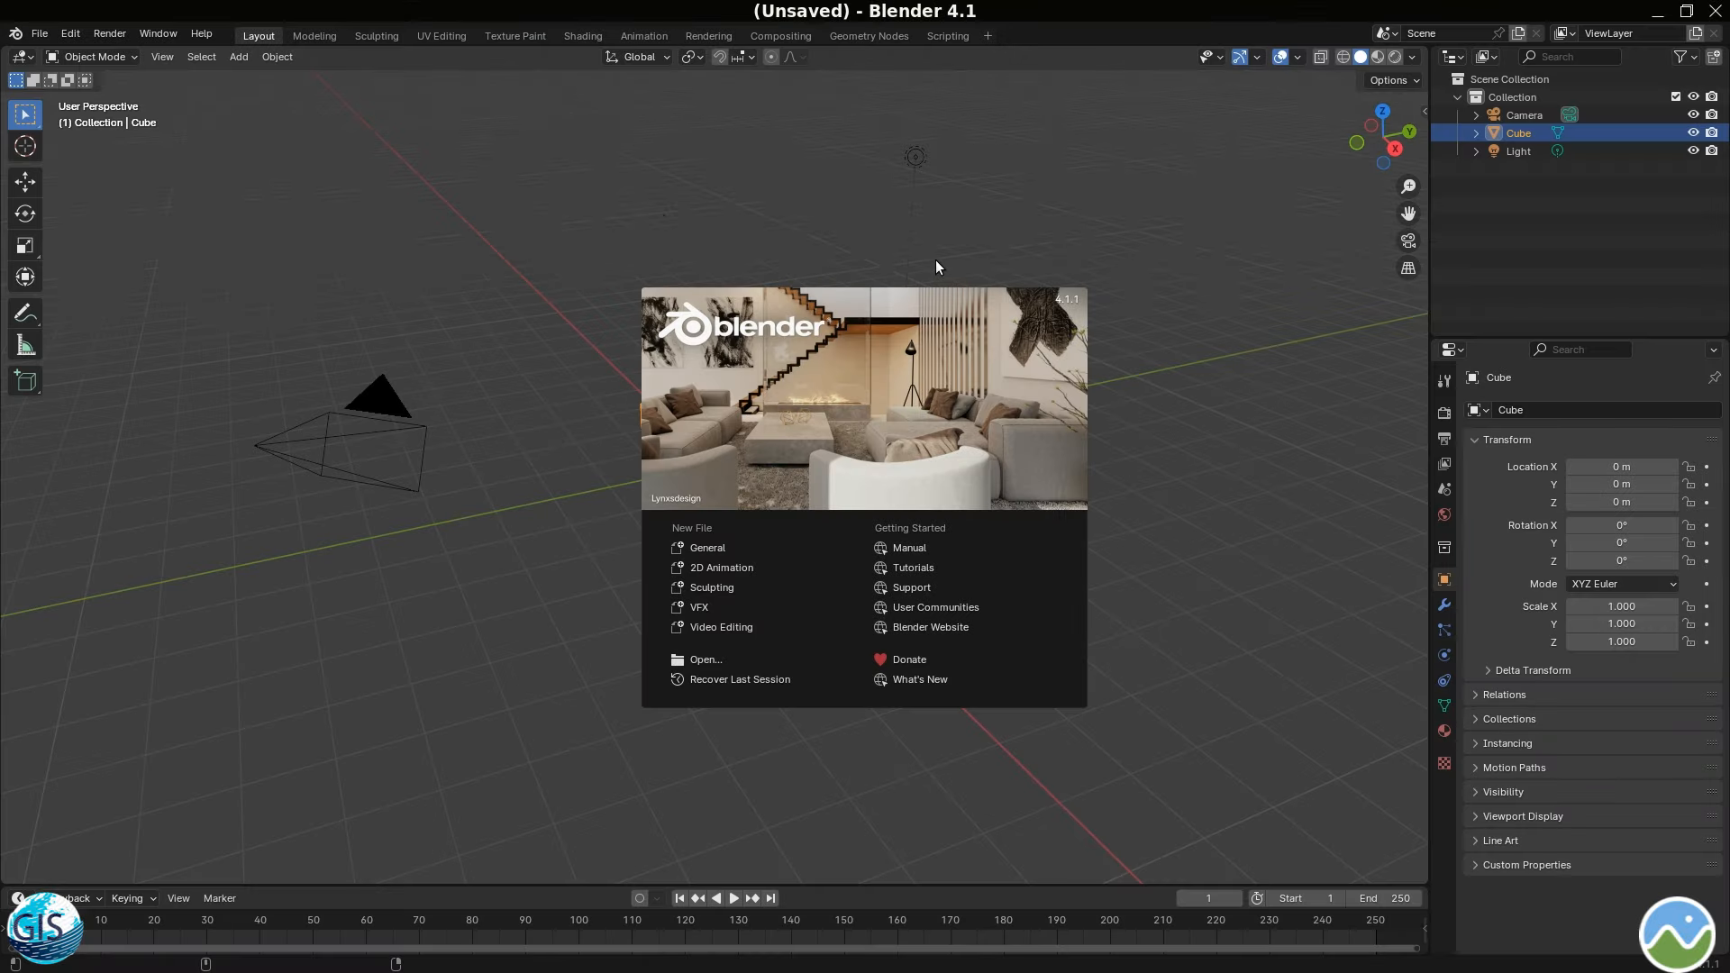
left_click(588, 318)
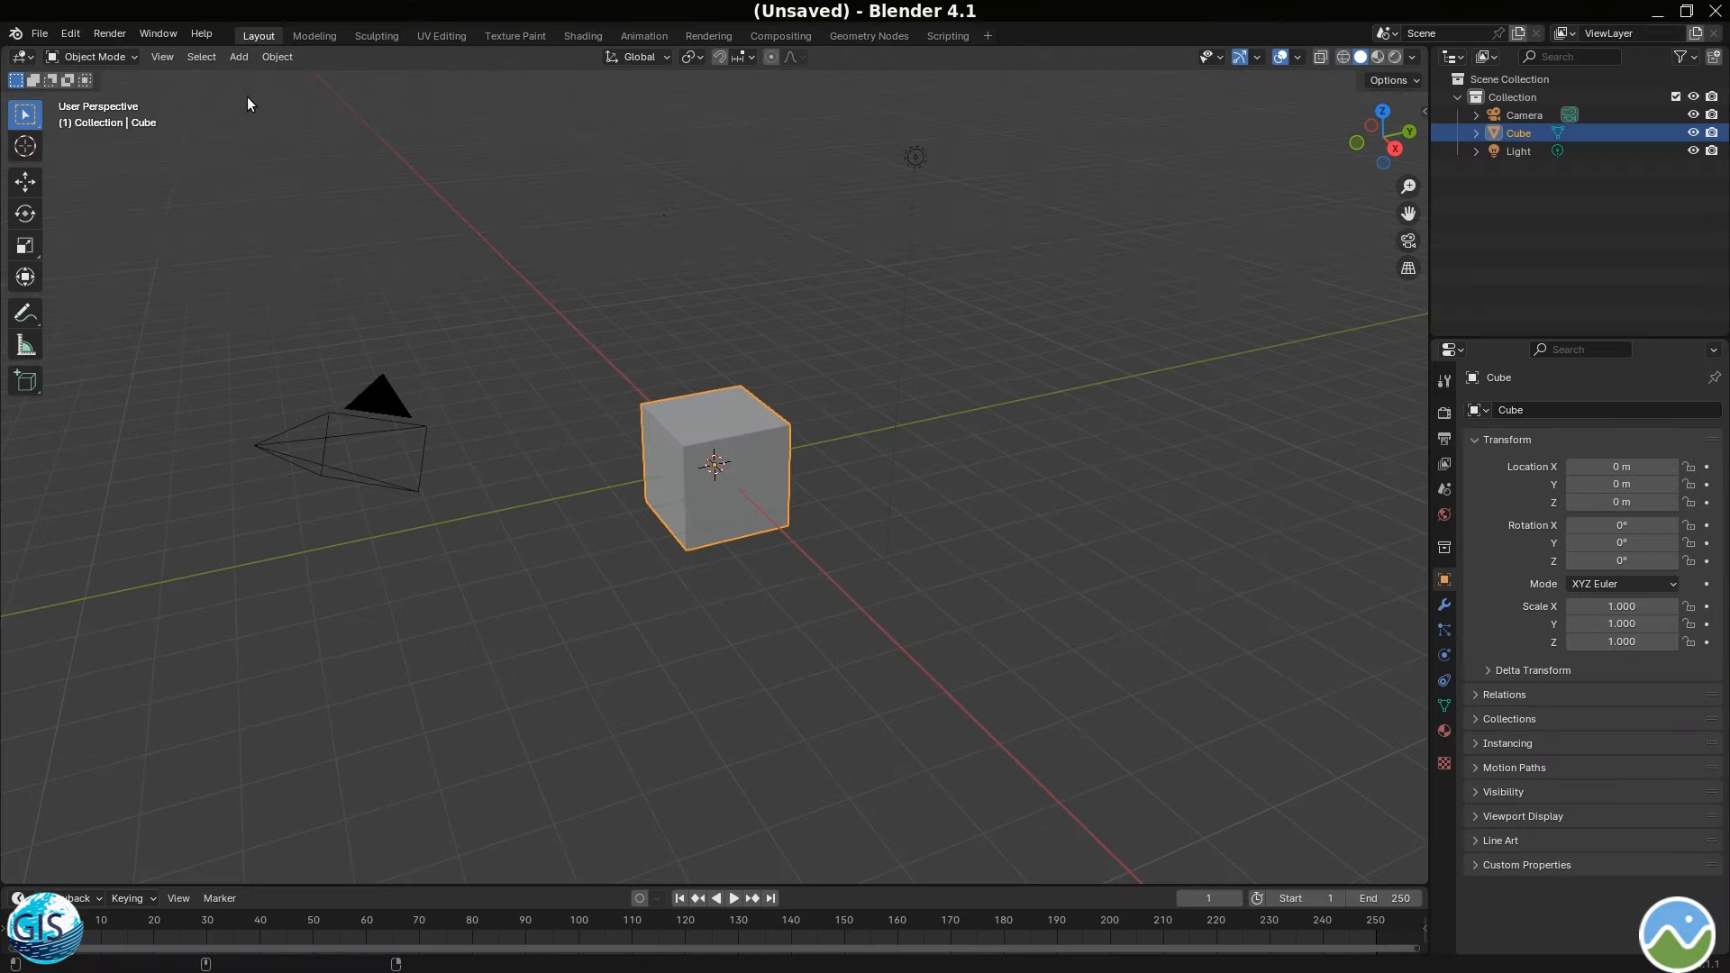
left_click_drag(247, 96, 1105, 658)
key("Delete")
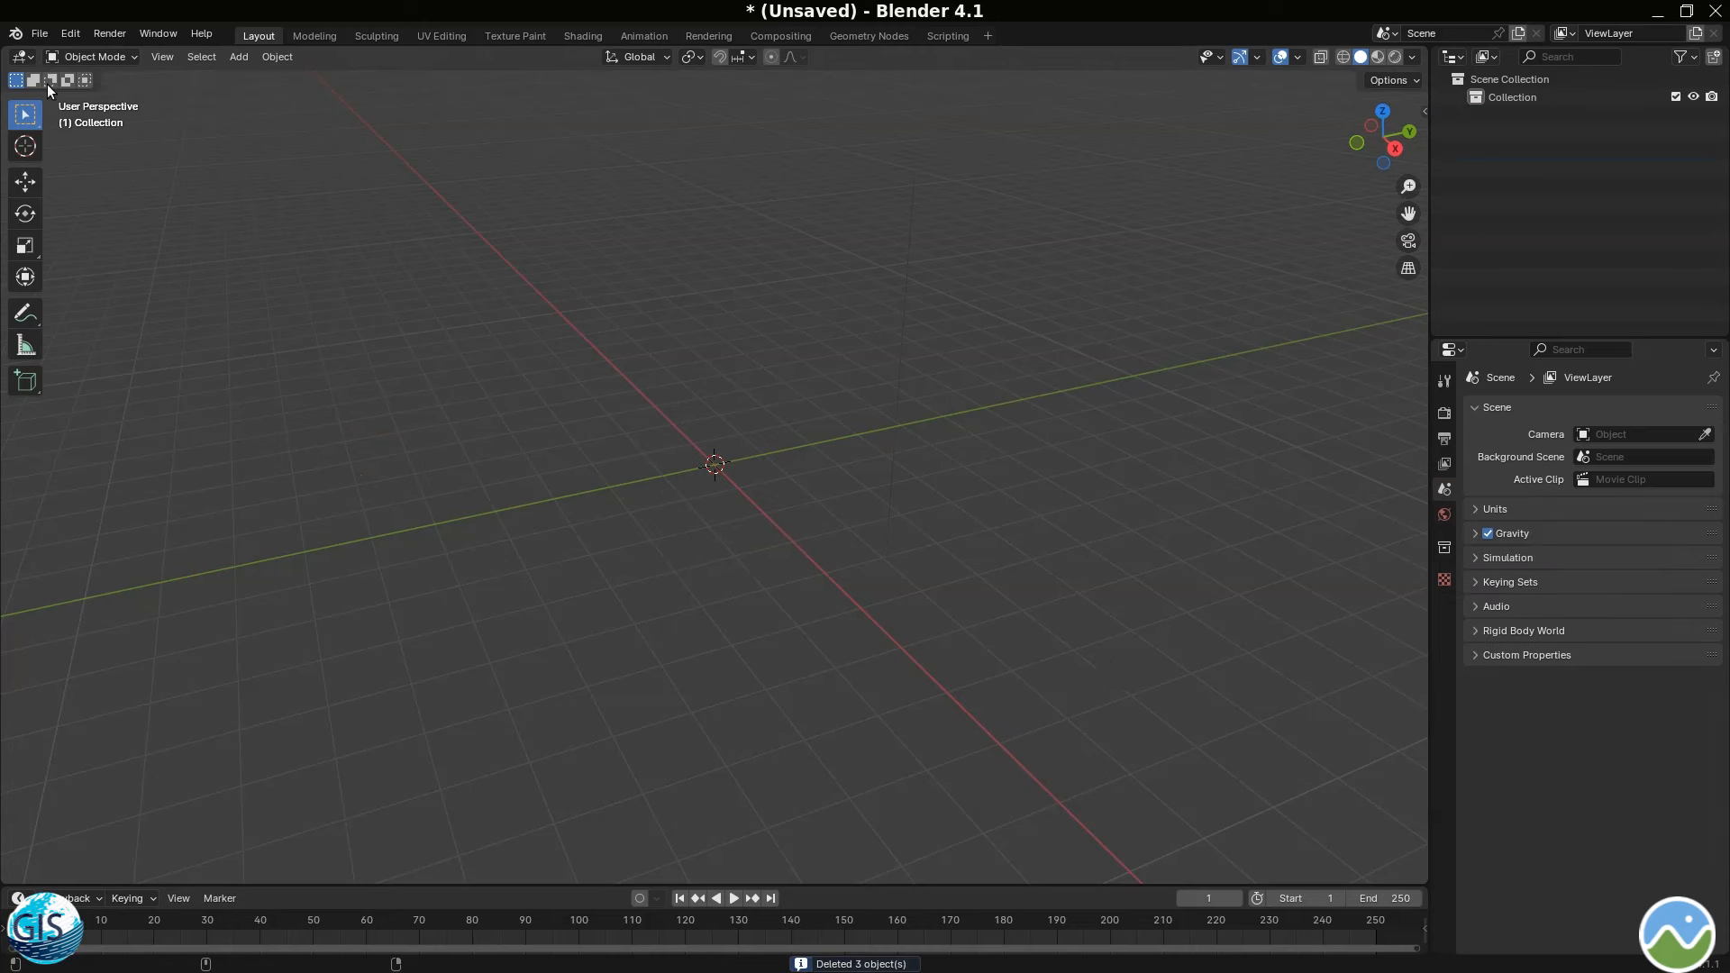
- Import the Wavefront model E 45 Aircraft_obj.obj from the E-45-Aircraft folder under youtube/cesiumjs/part_5/__other
left_click(39, 34)
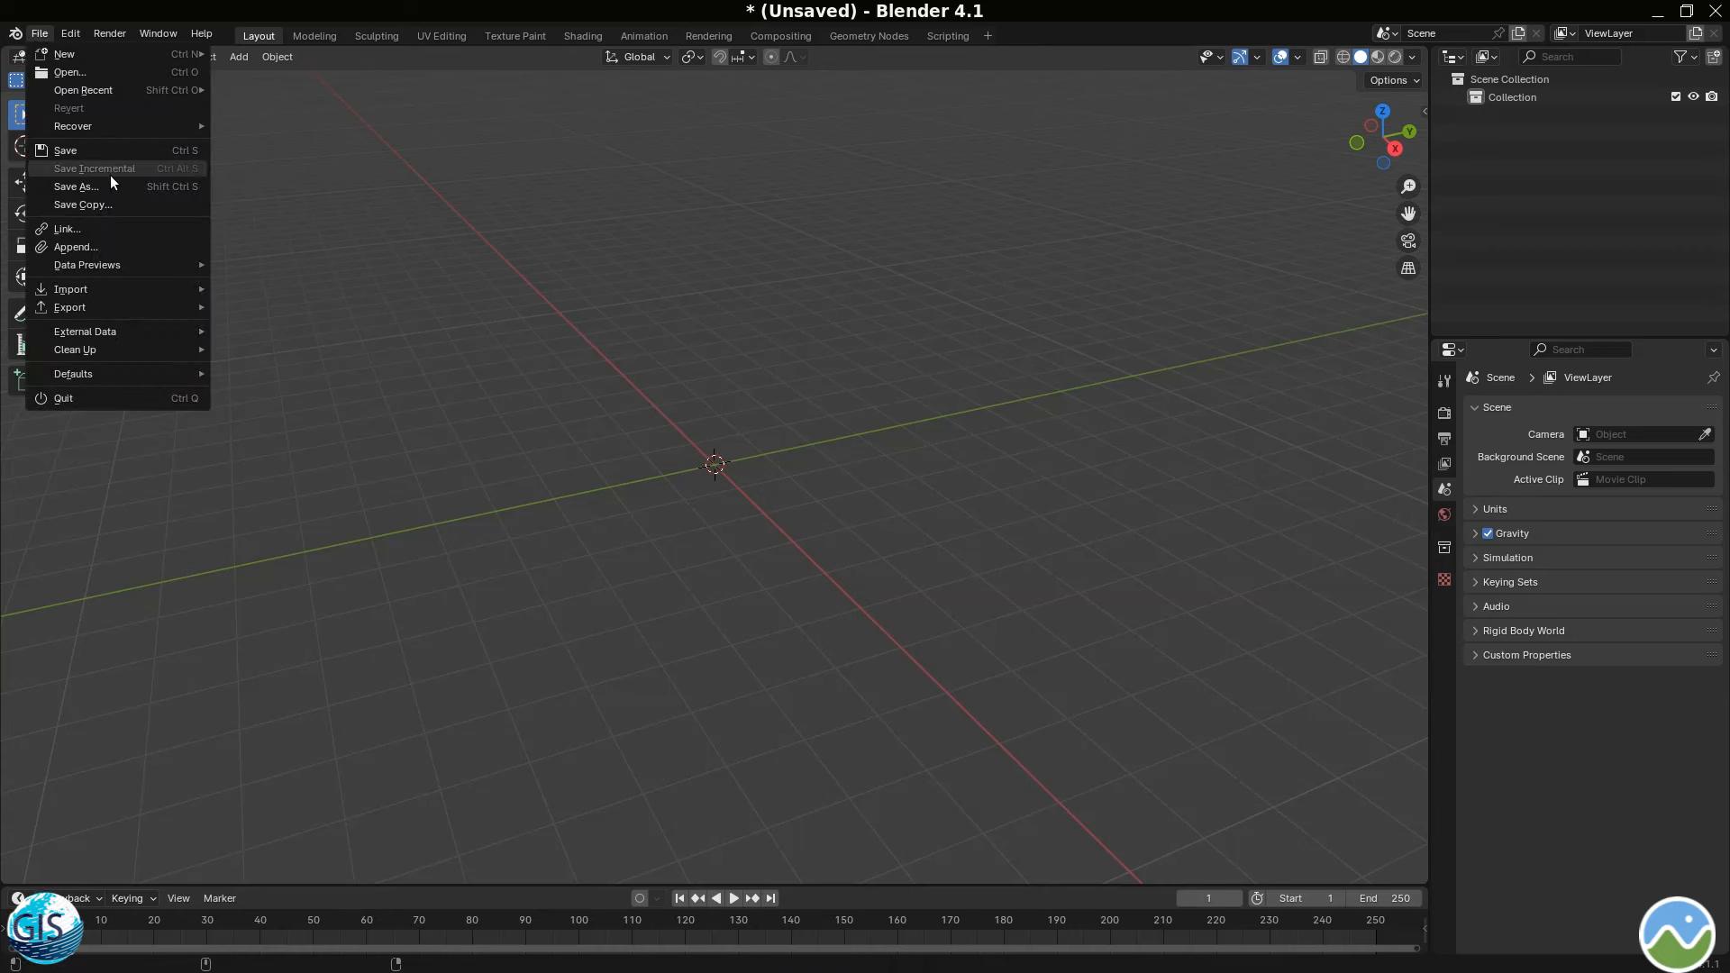
mouse_move(122, 288)
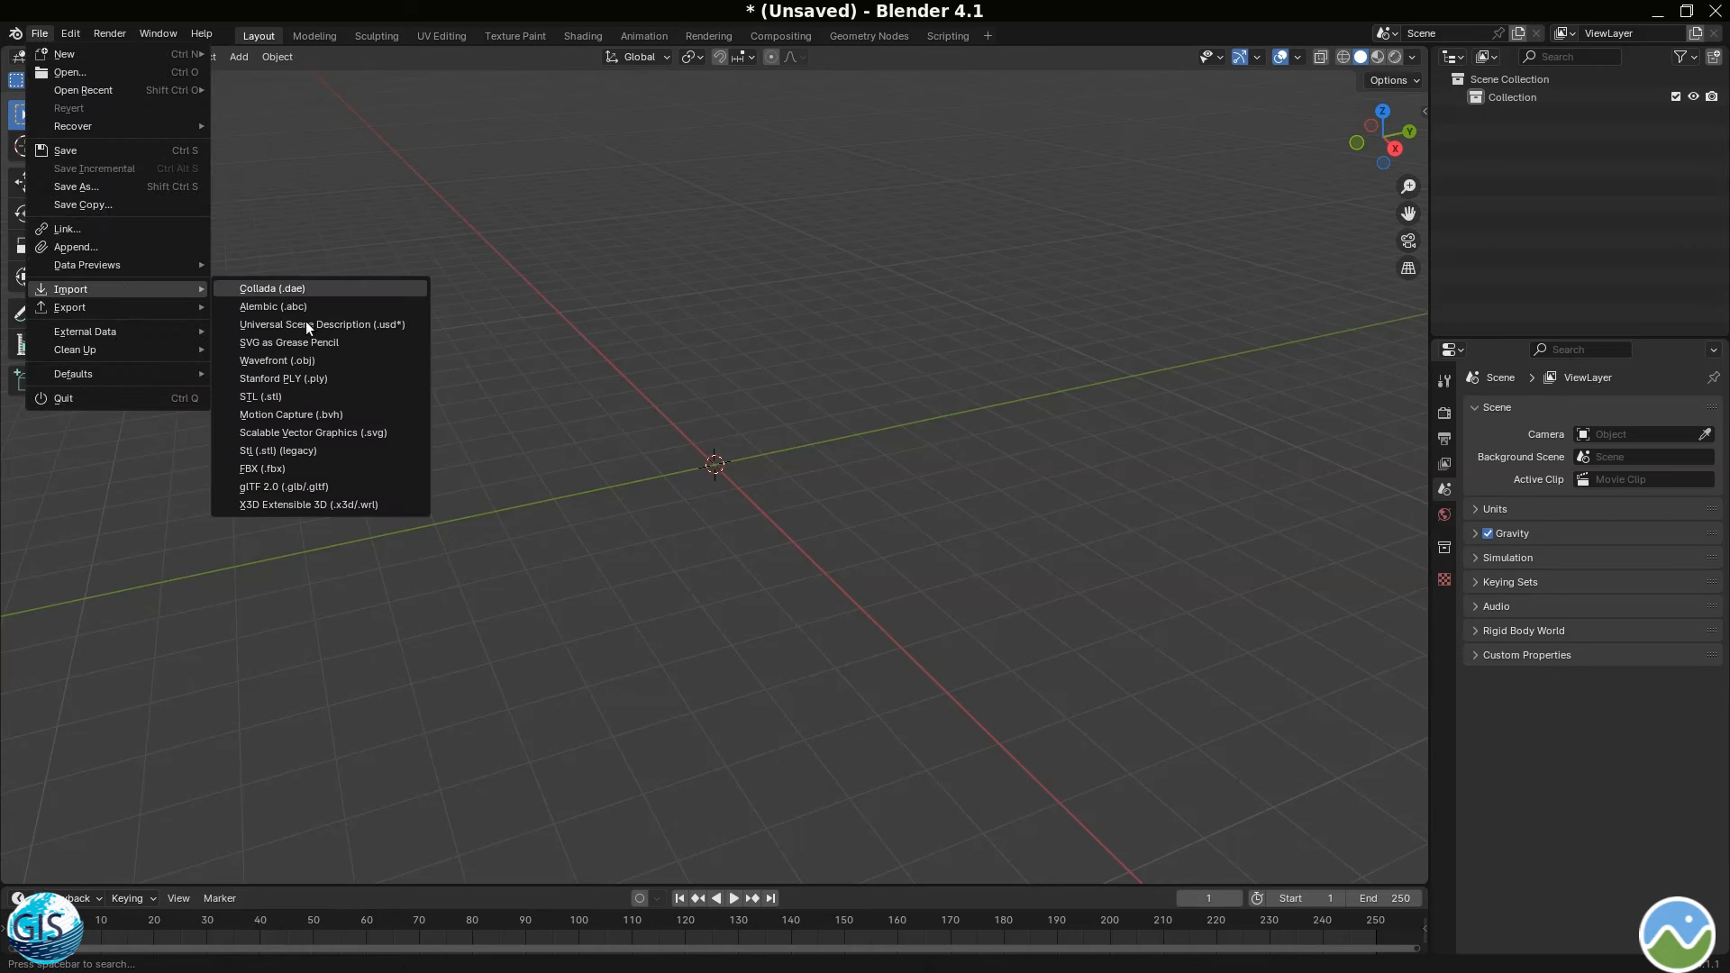
left_click(281, 360)
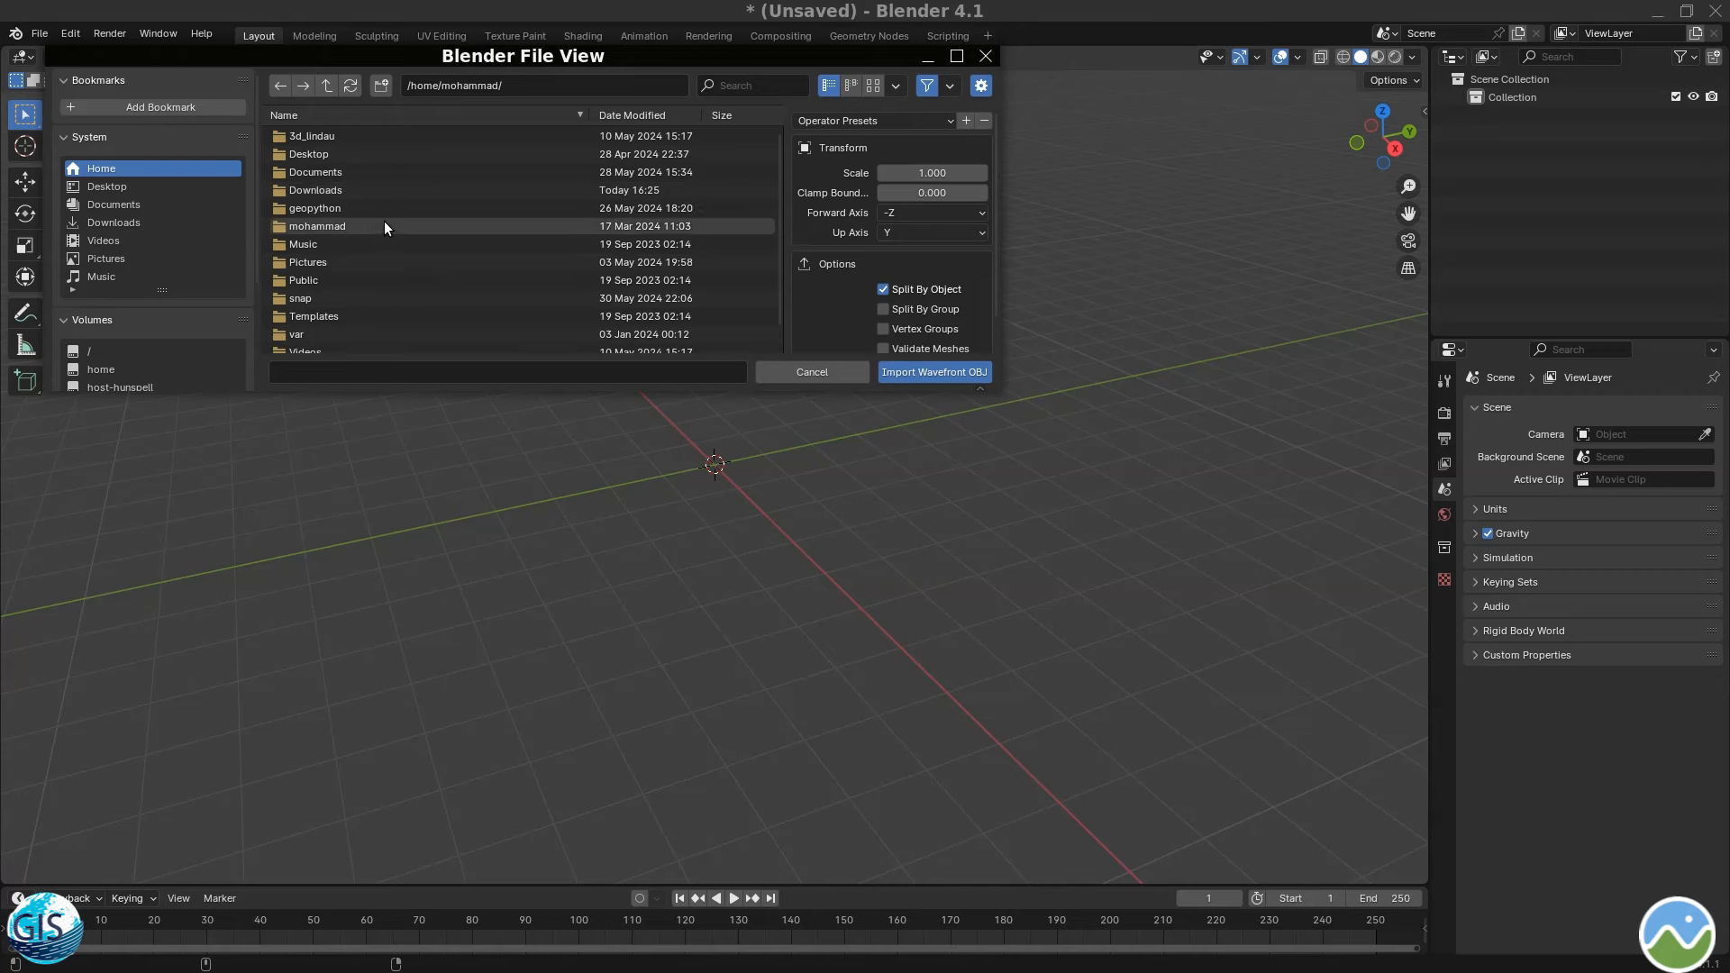
scroll(384, 220, "down", 2)
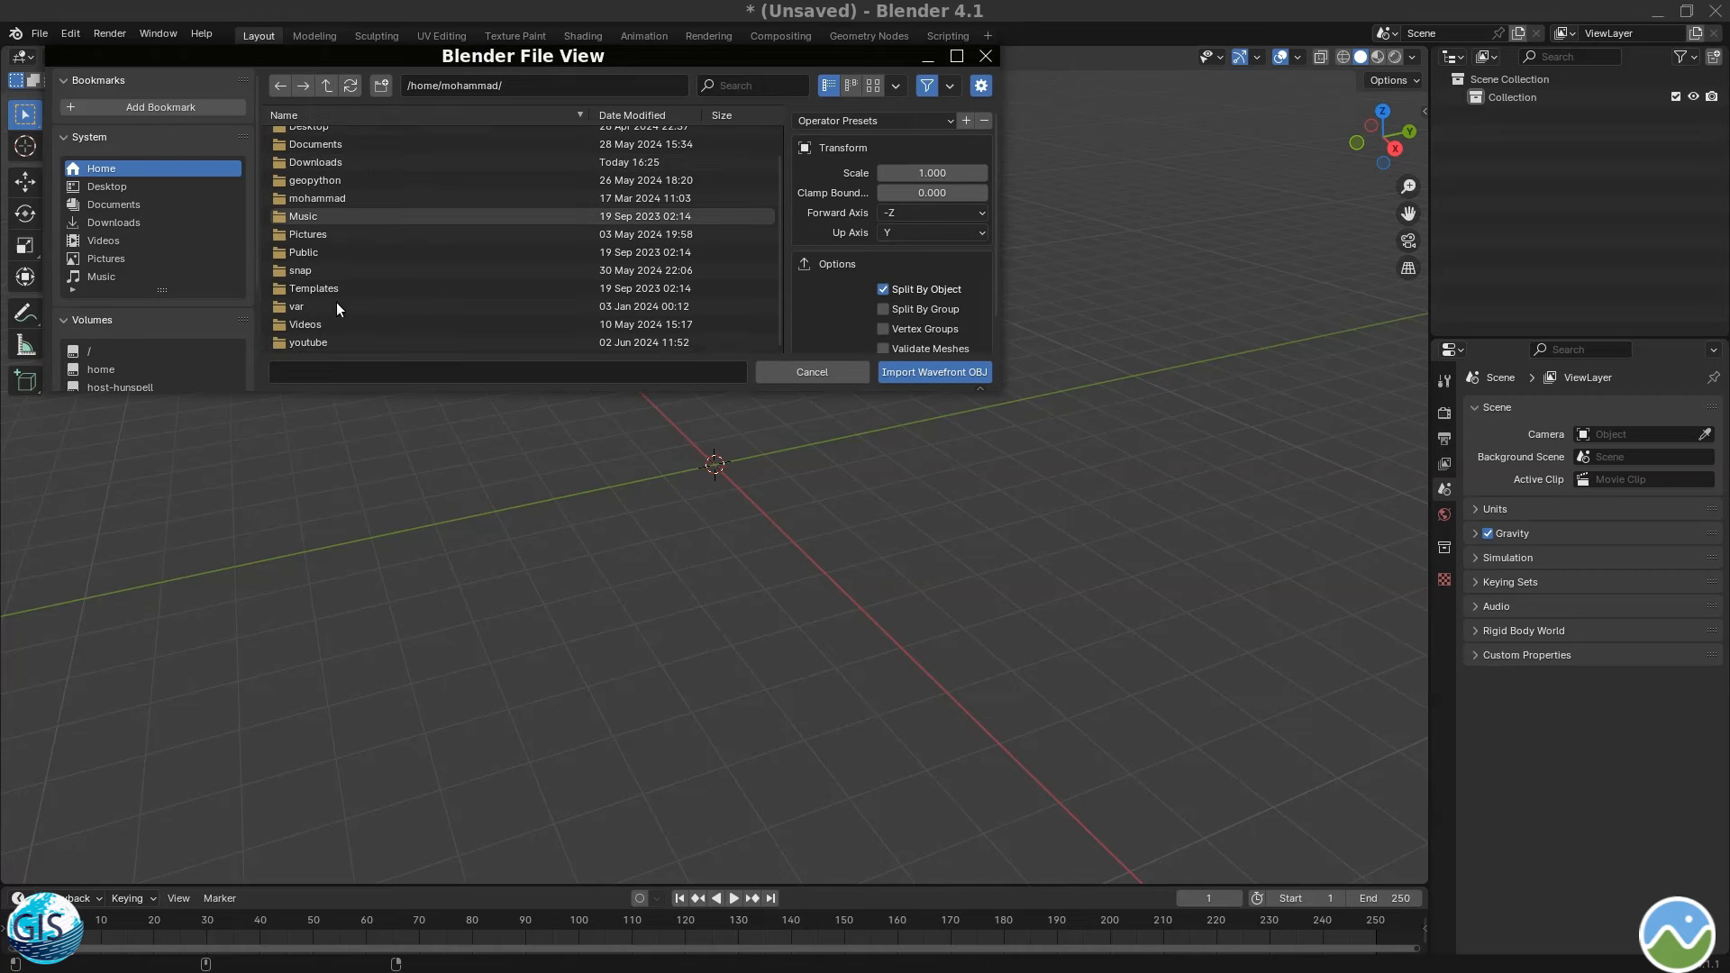
left_click(309, 343)
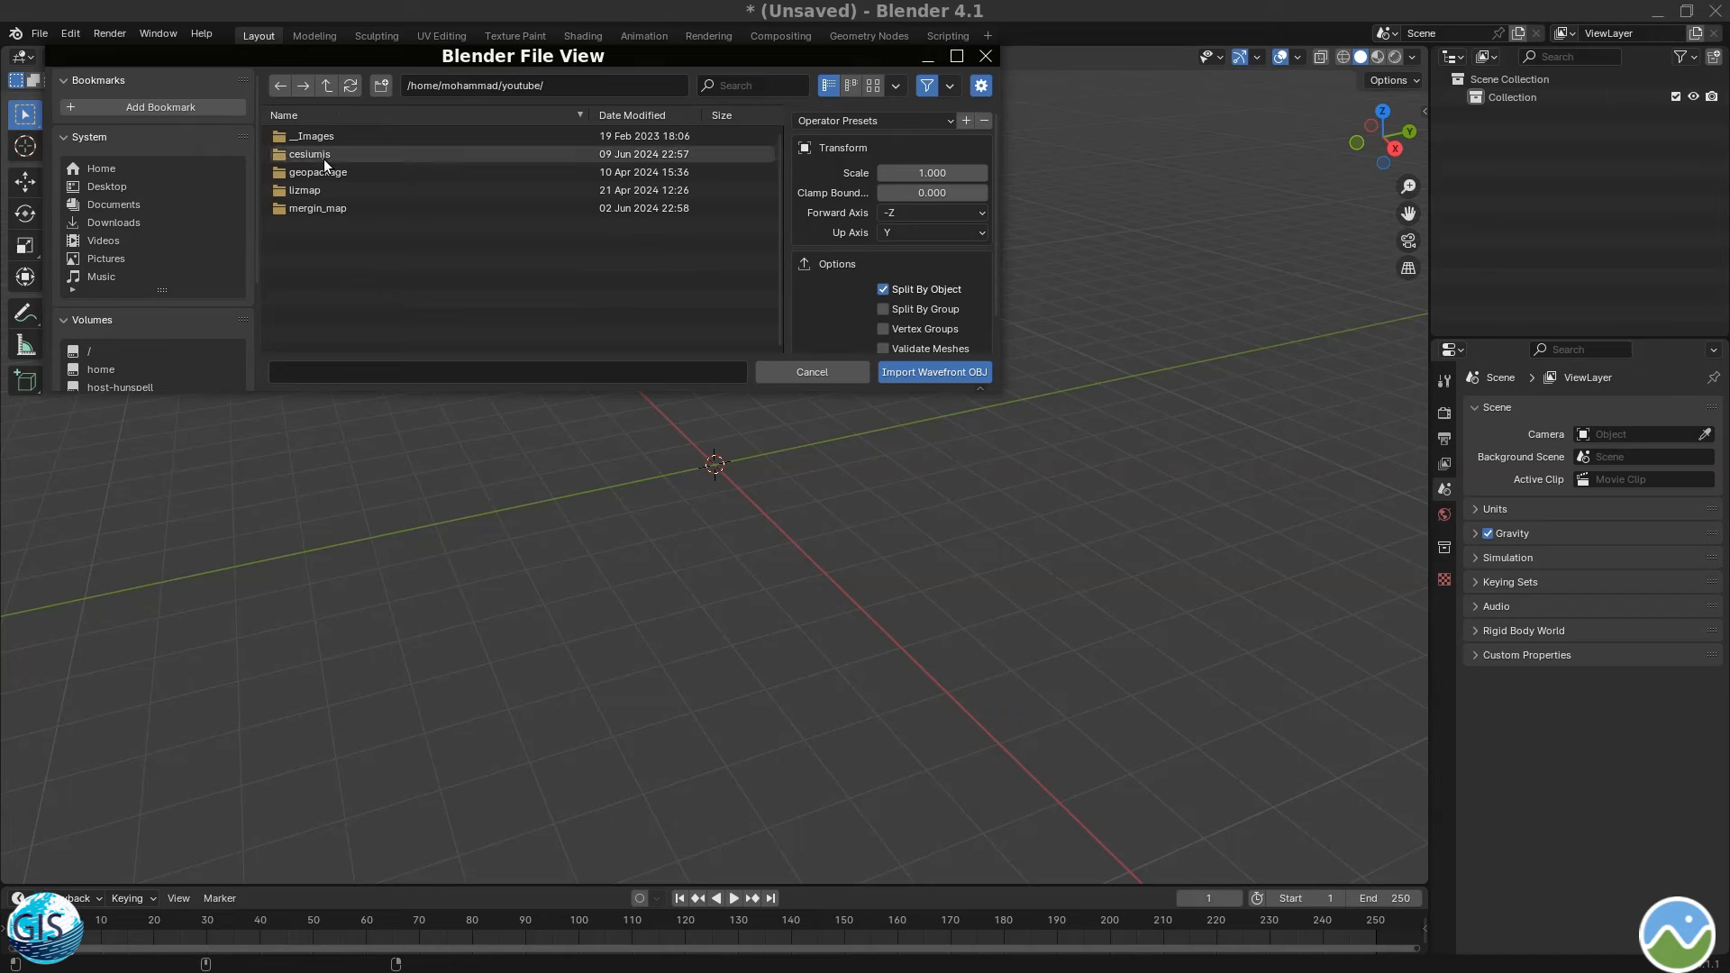
left_click(323, 156)
left_click(324, 207)
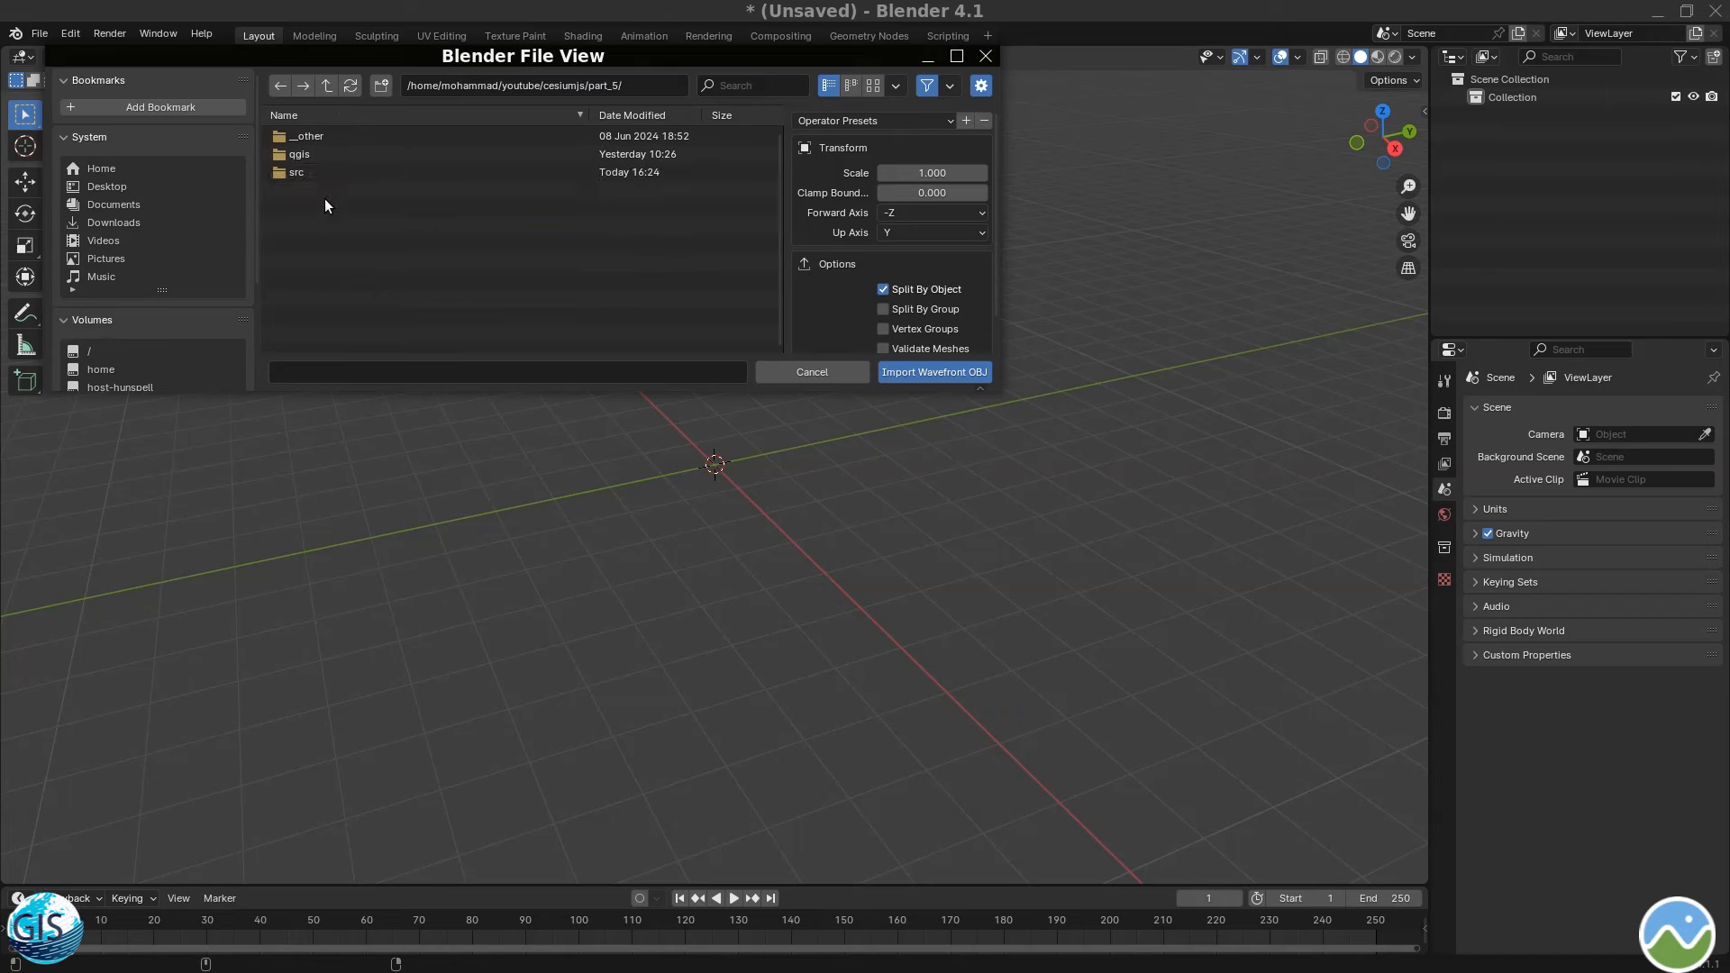
left_click(331, 136)
left_click(334, 135)
left_click(333, 135)
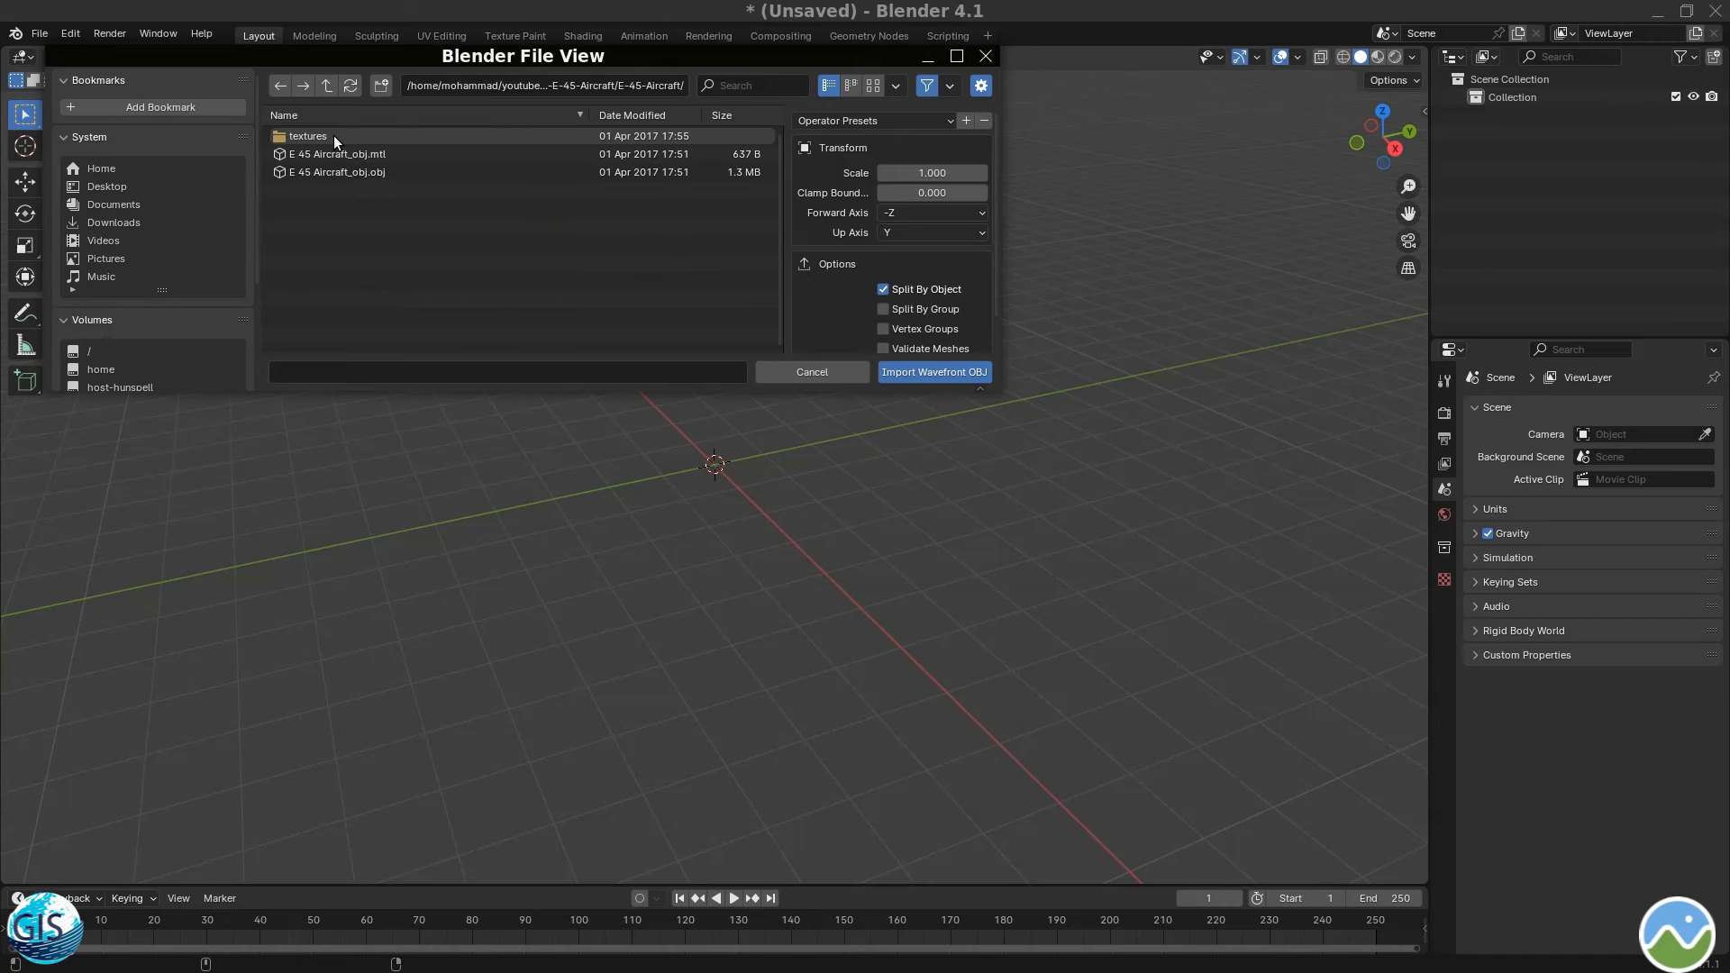
double_click(357, 177)
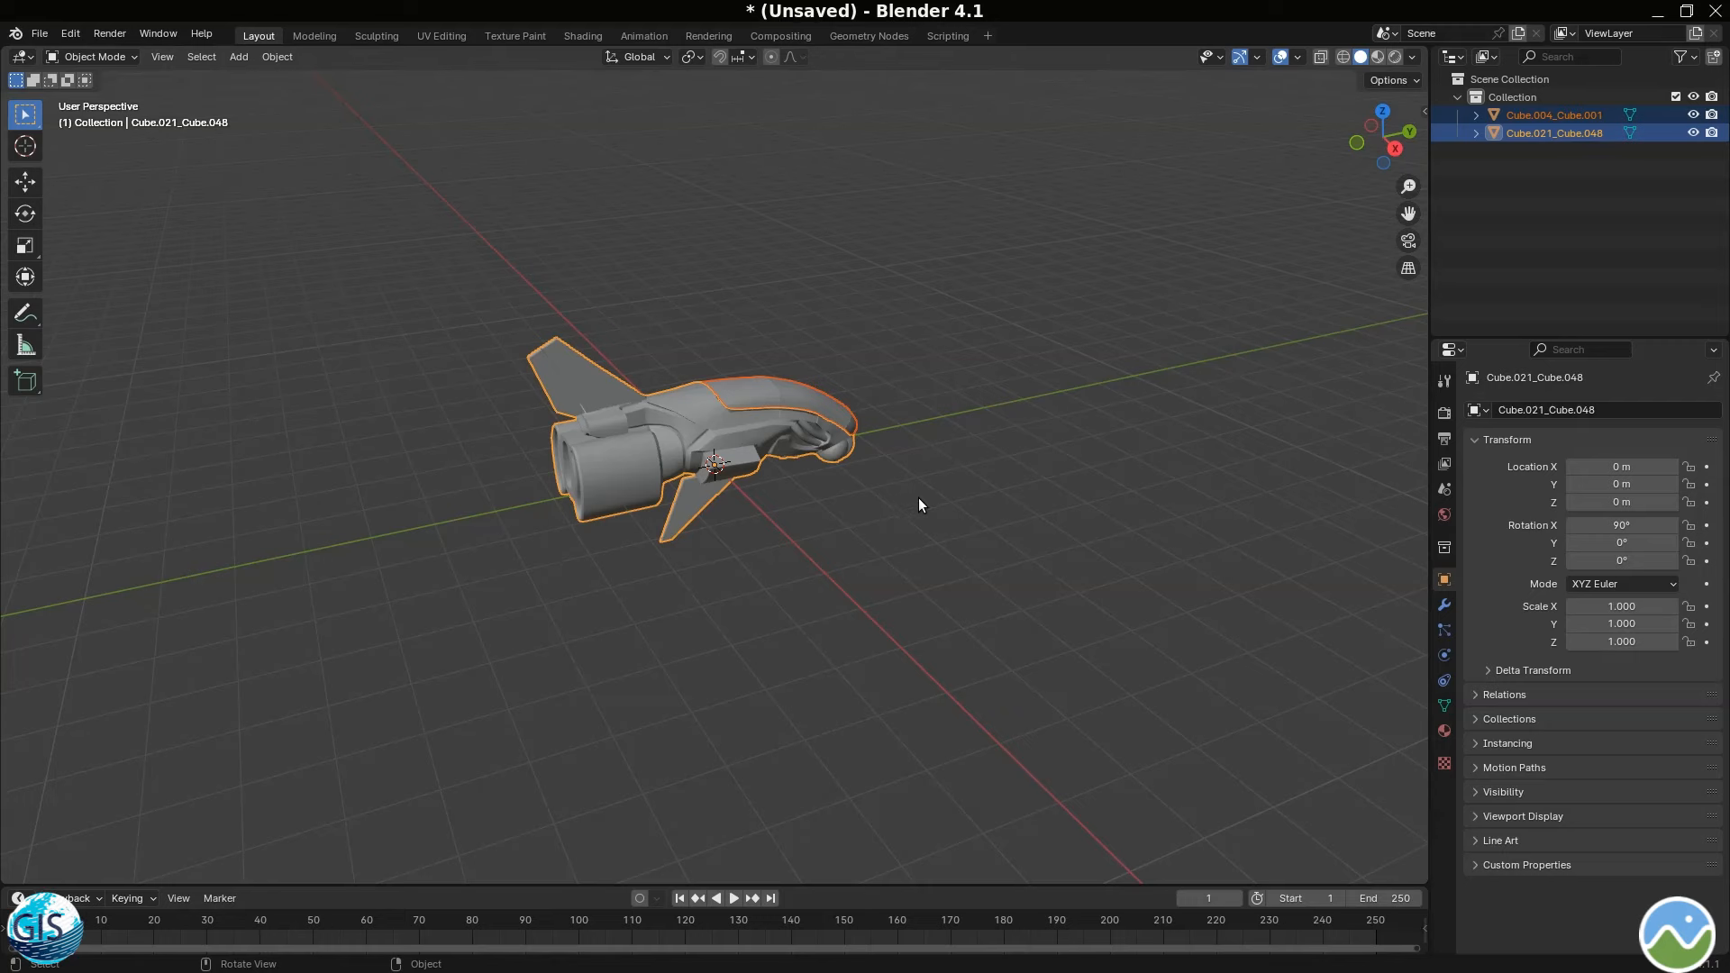
- Switch the viewport to Material Preview shading to show the aircraft's textures and check it from several angles
left_click_drag(919, 491, 921, 488)
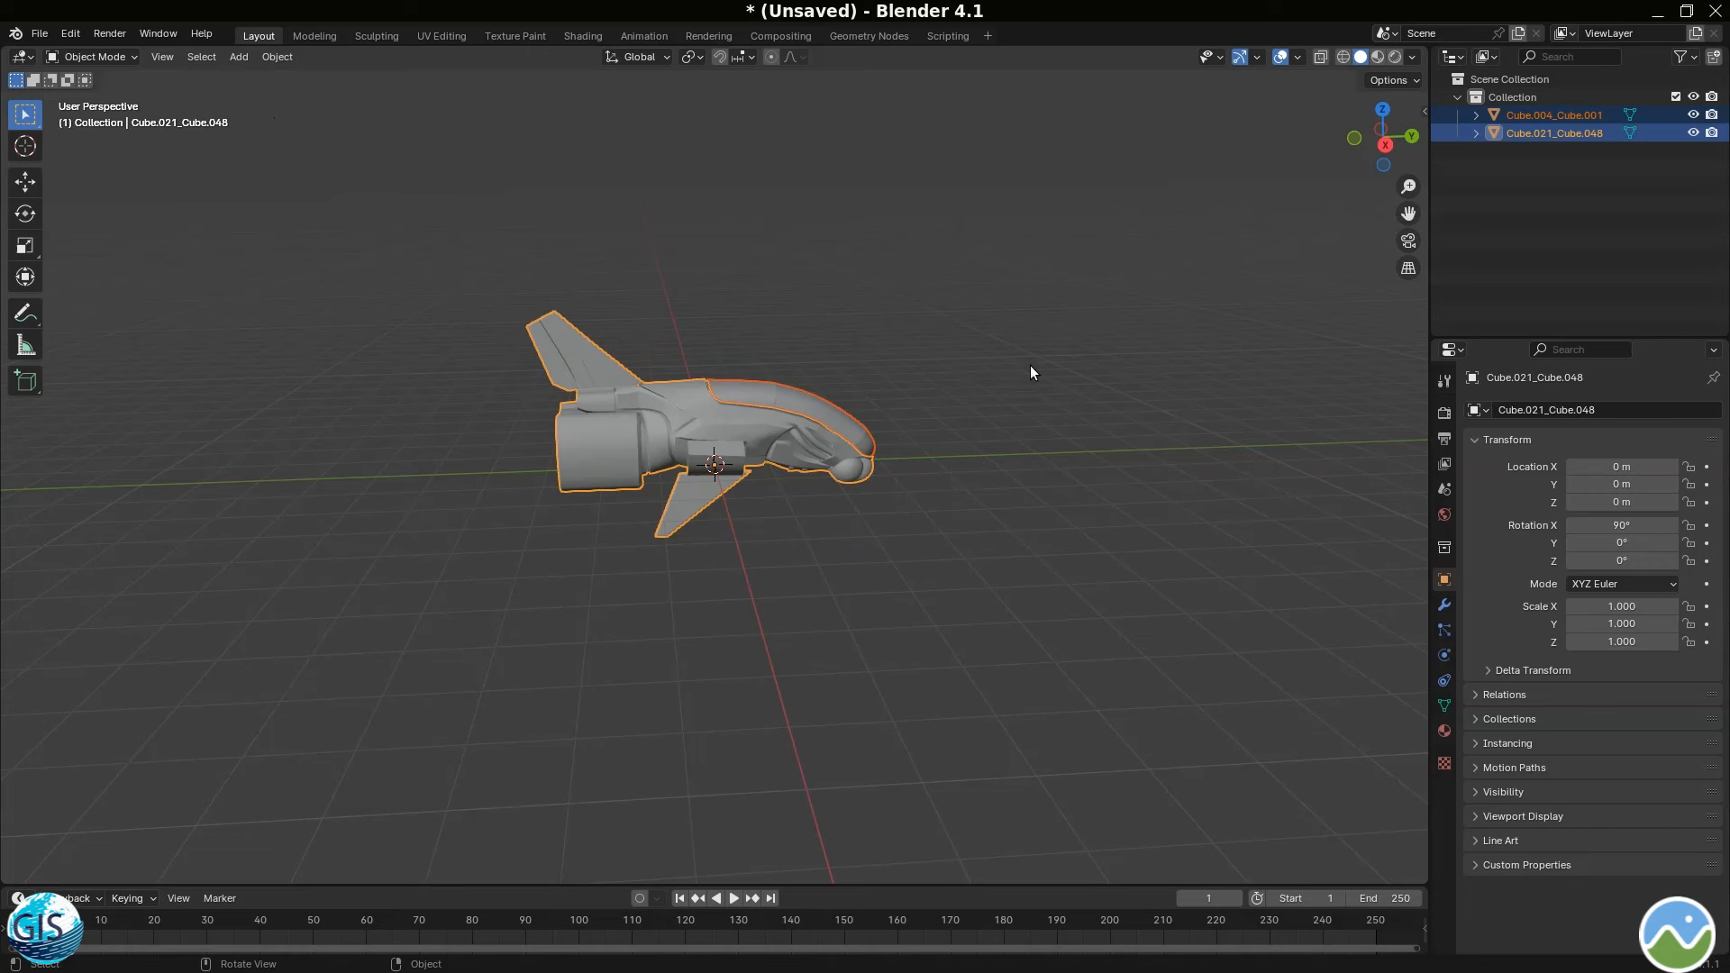
left_click(1376, 57)
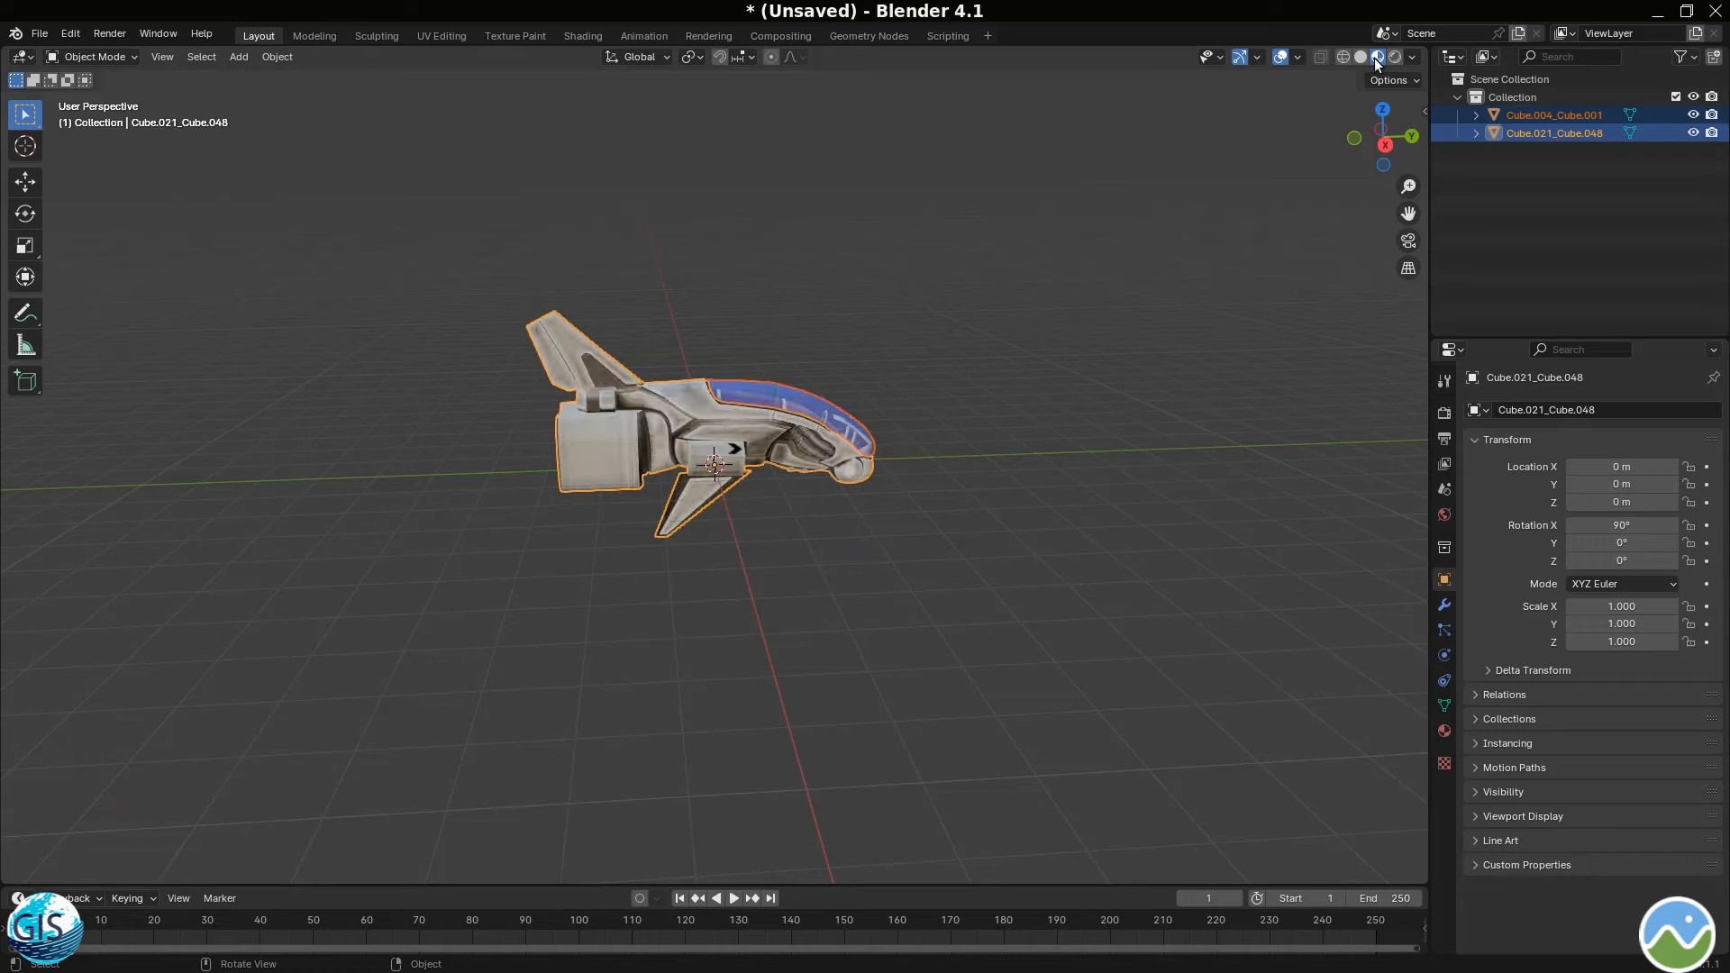
left_click_drag(949, 436, 895, 453)
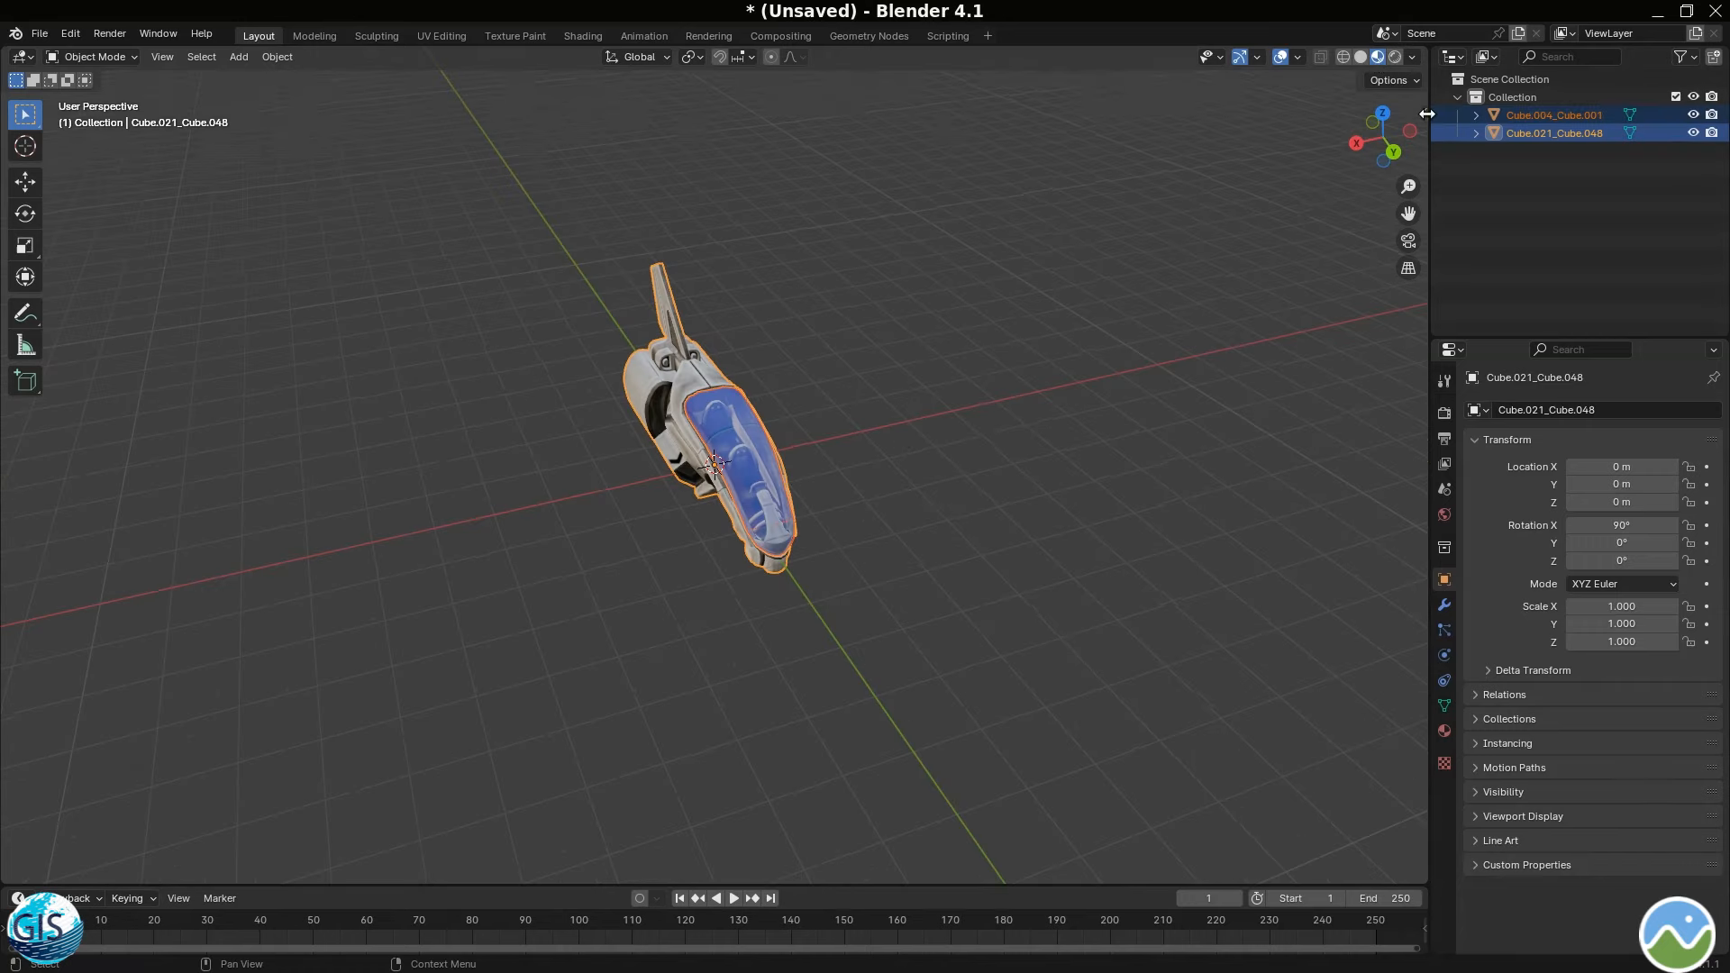
- Show the transform values of the aircraft body and set its Z rotation to 180°
left_click_drag(1425, 117, 1204, 120)
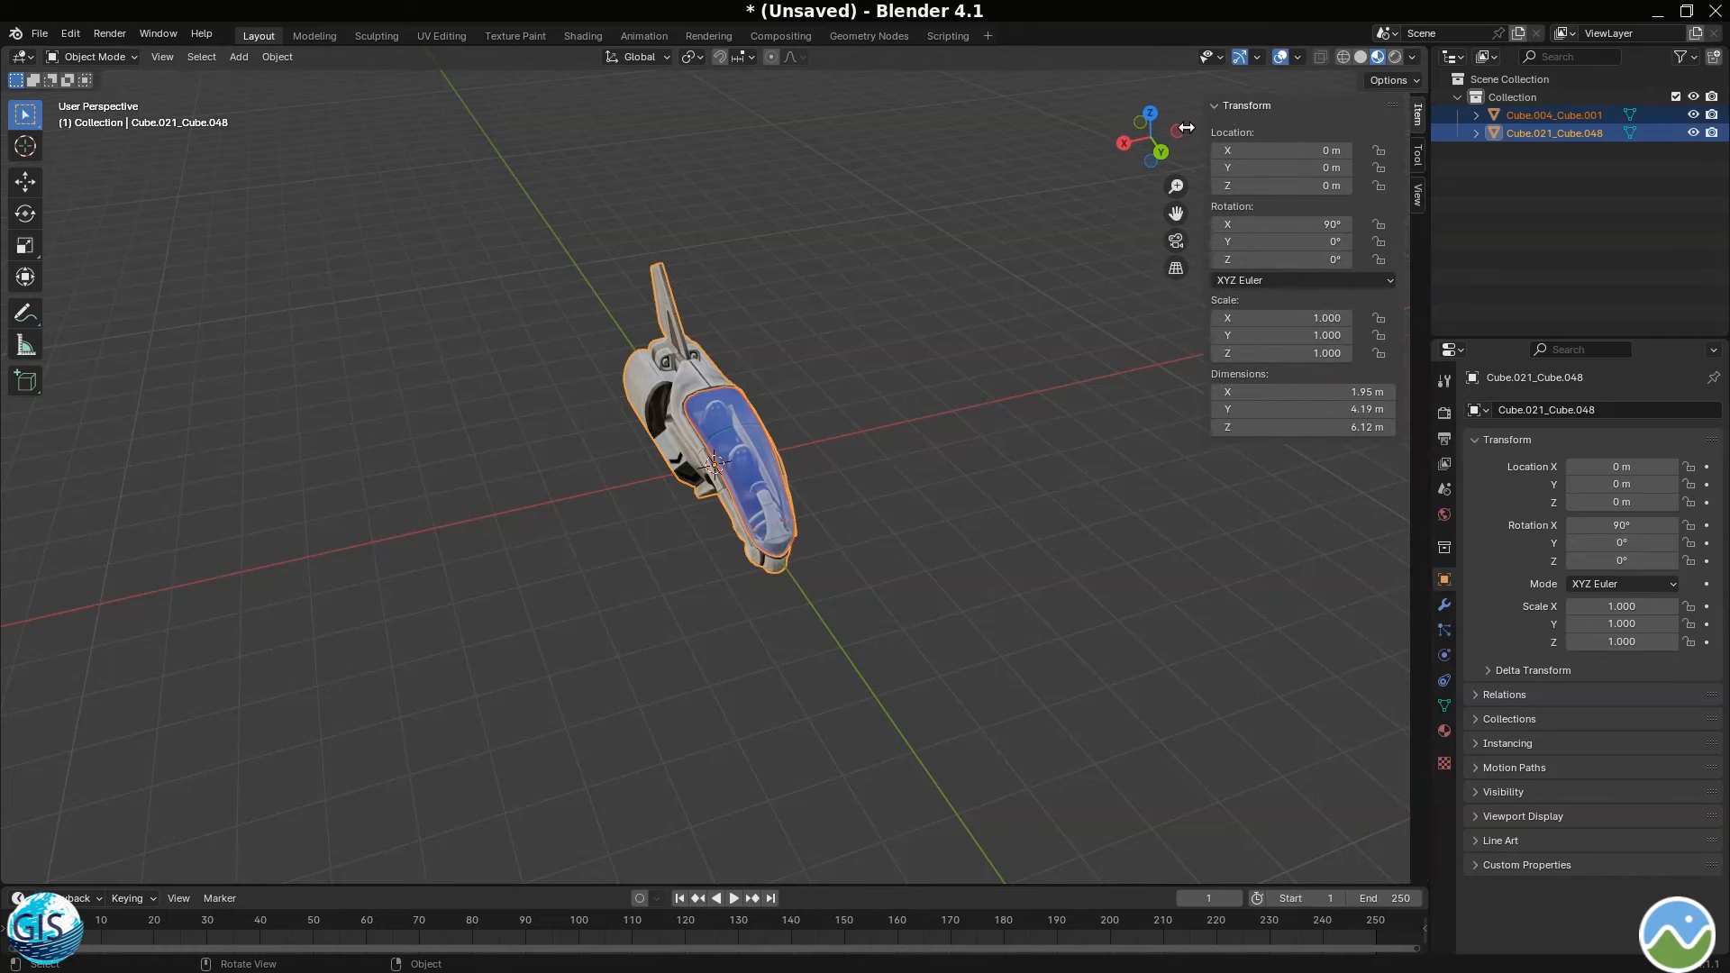
left_click(1303, 260)
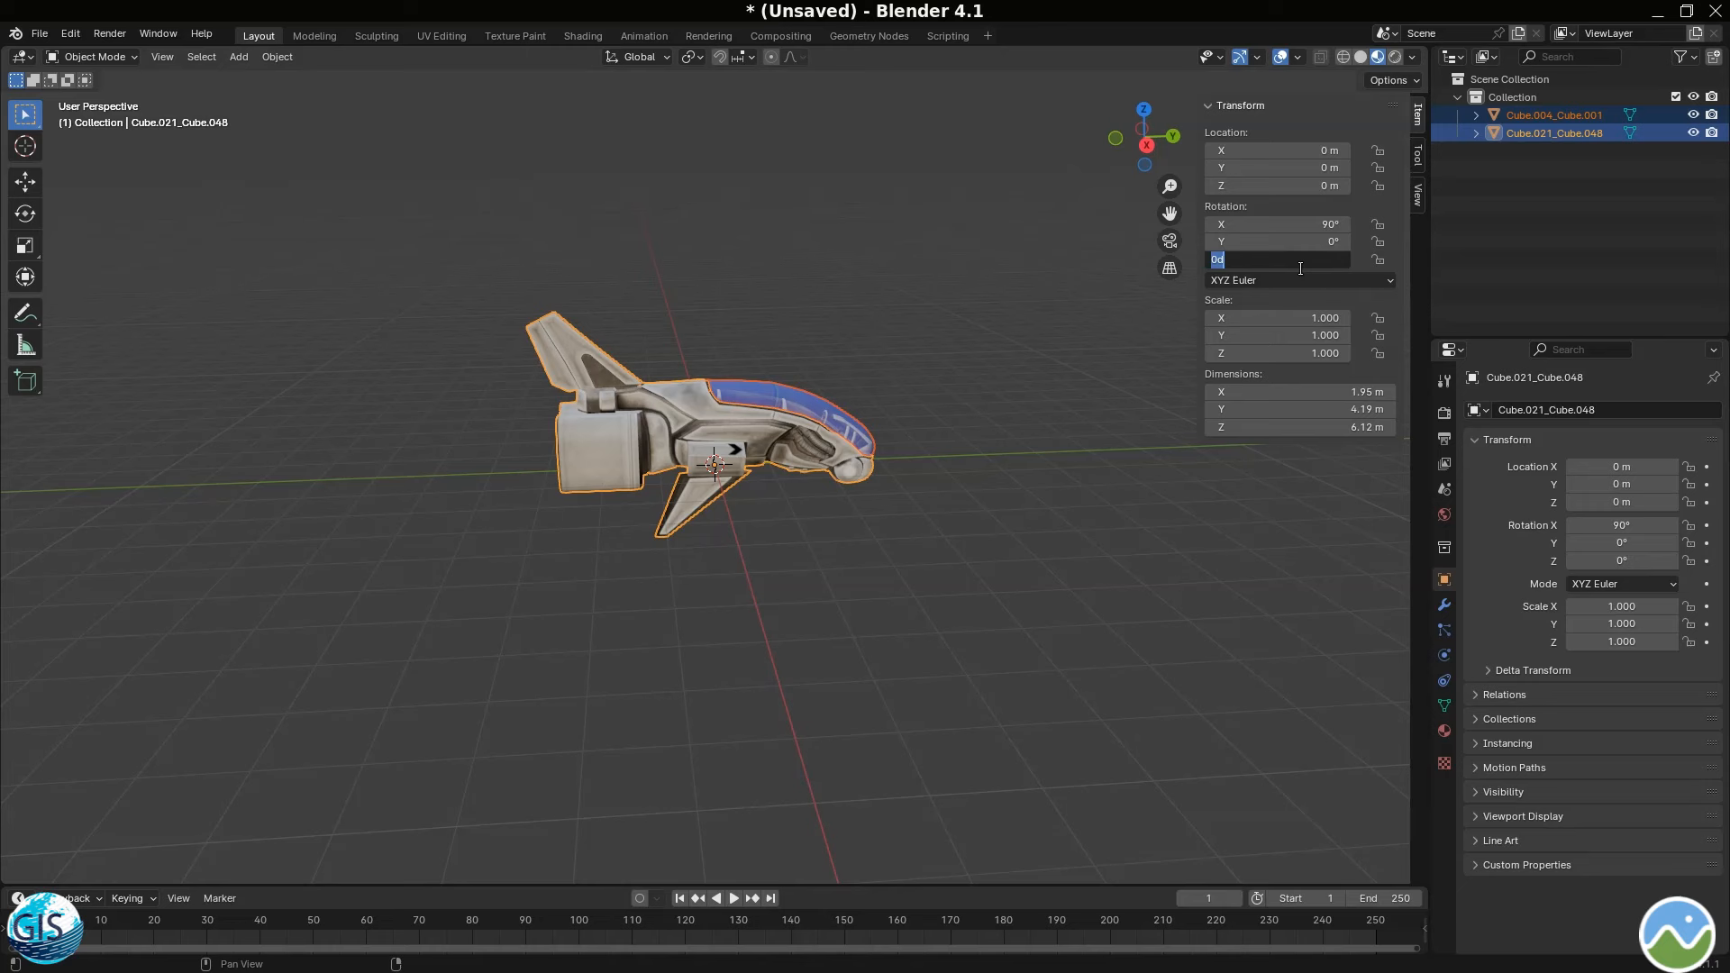
type("180")
key("Return")
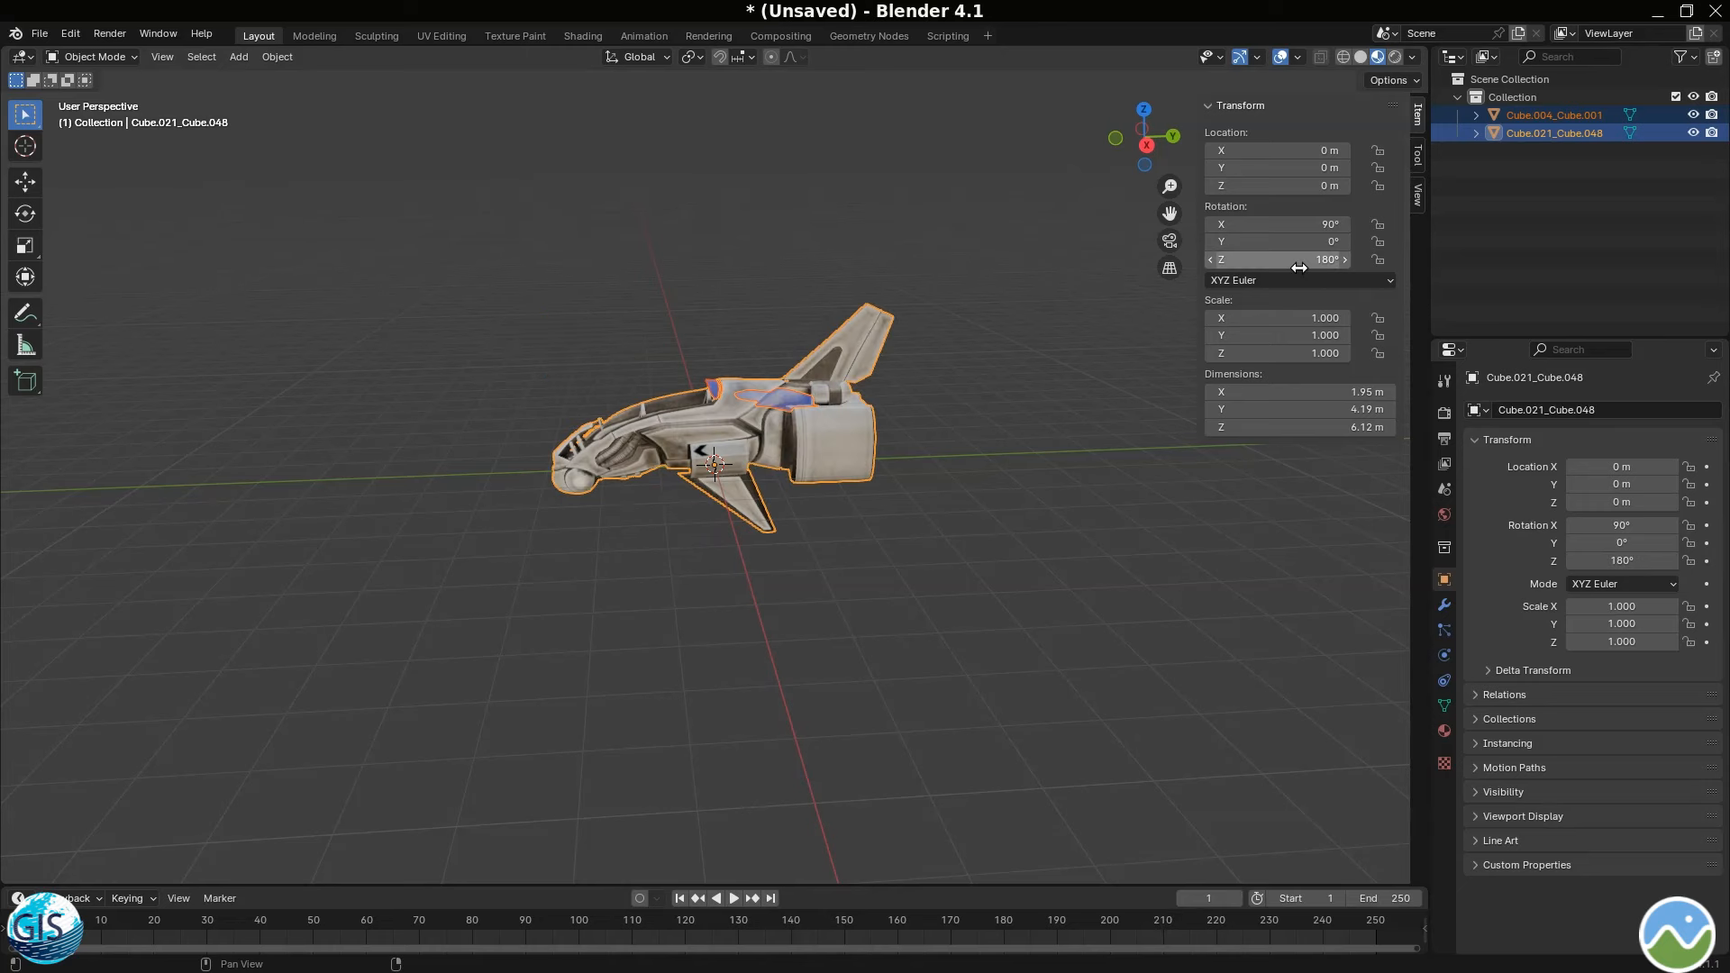
- Set the blue cockpit canopy's Z rotation to 180° to match the body
left_click(755, 403)
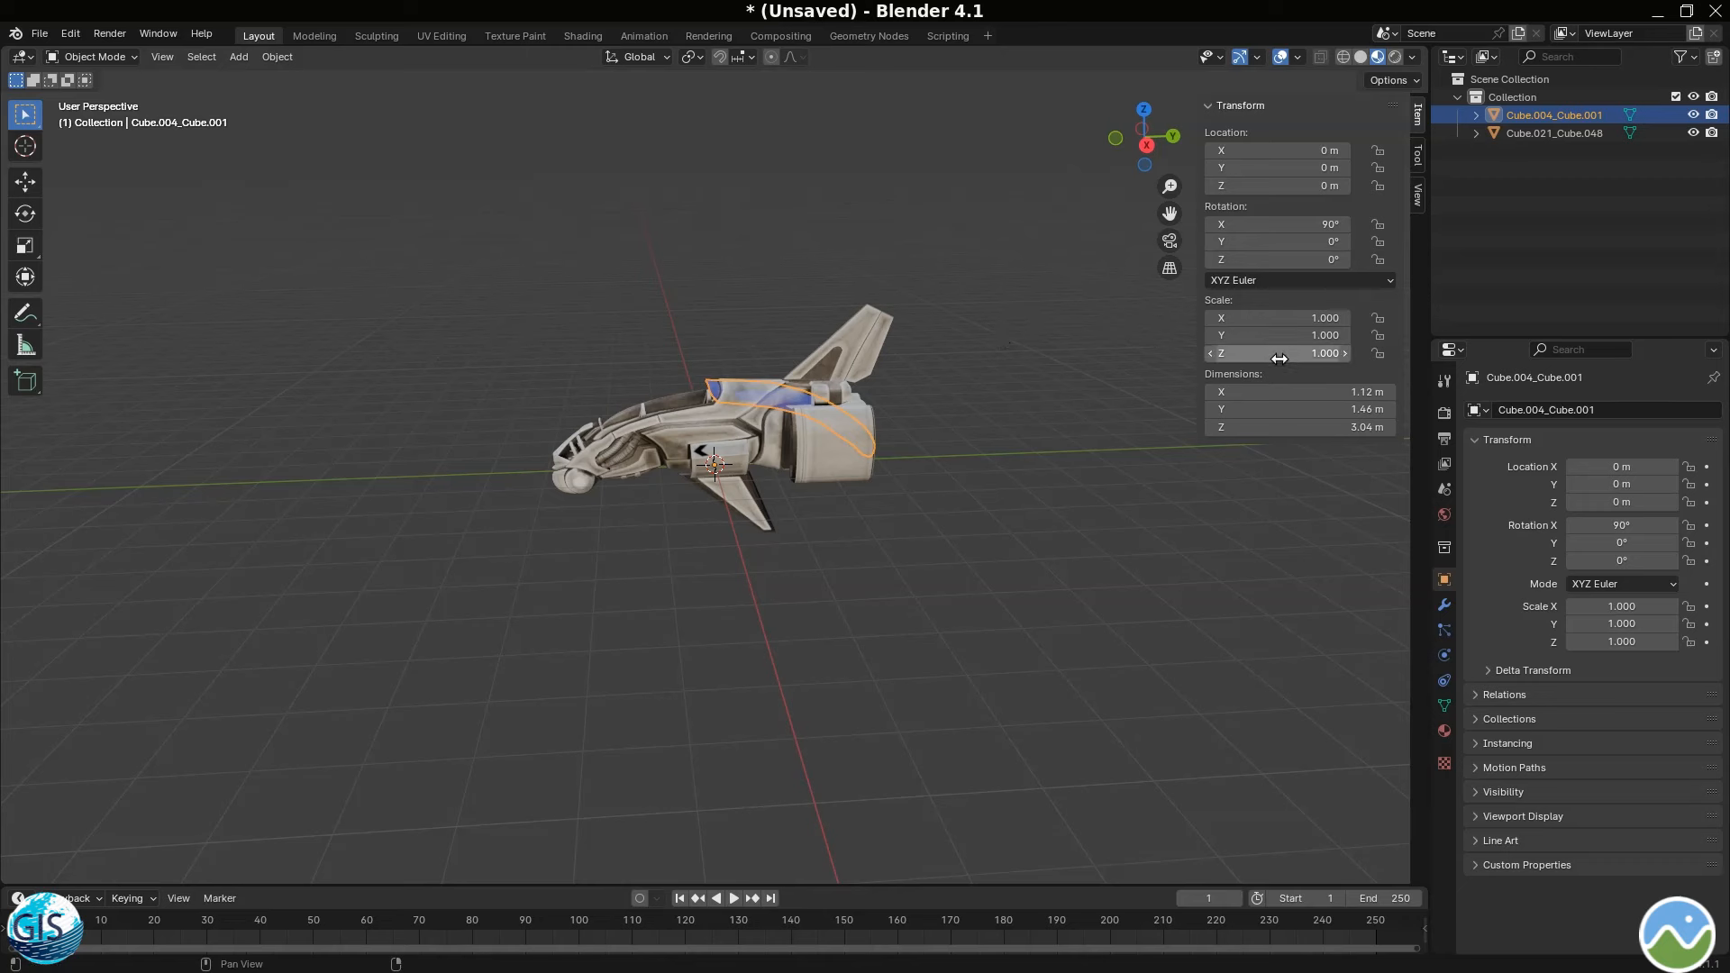
left_click(1284, 258)
type("1")
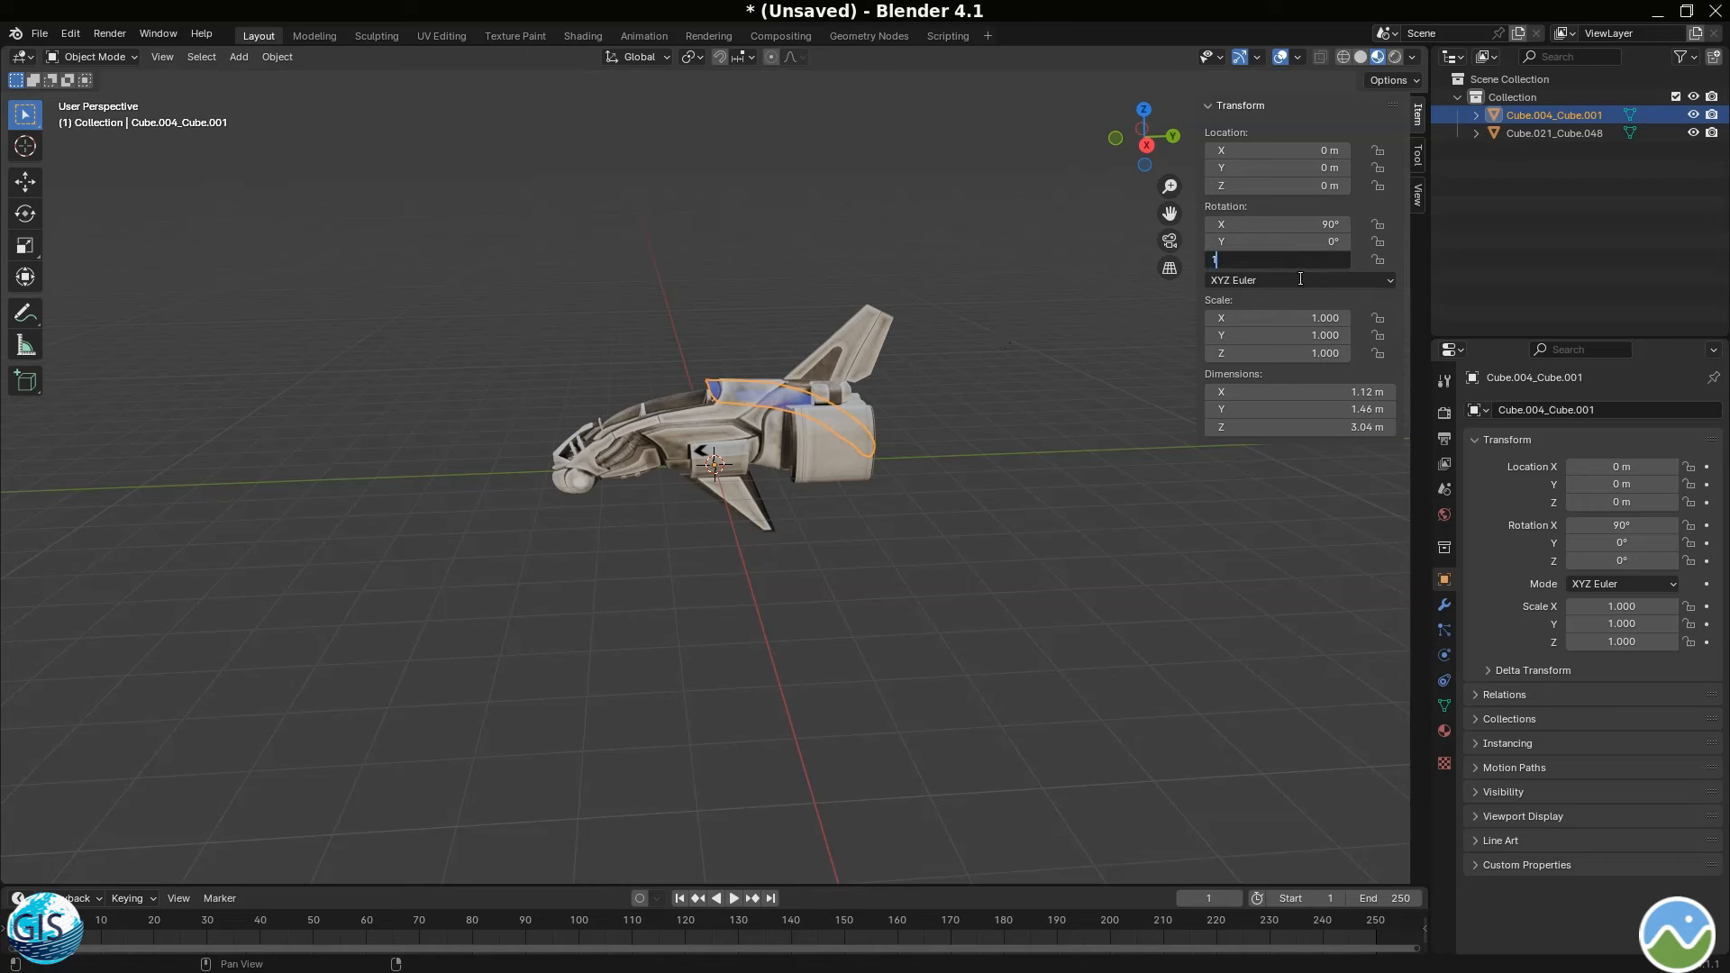
type("80")
key("Return")
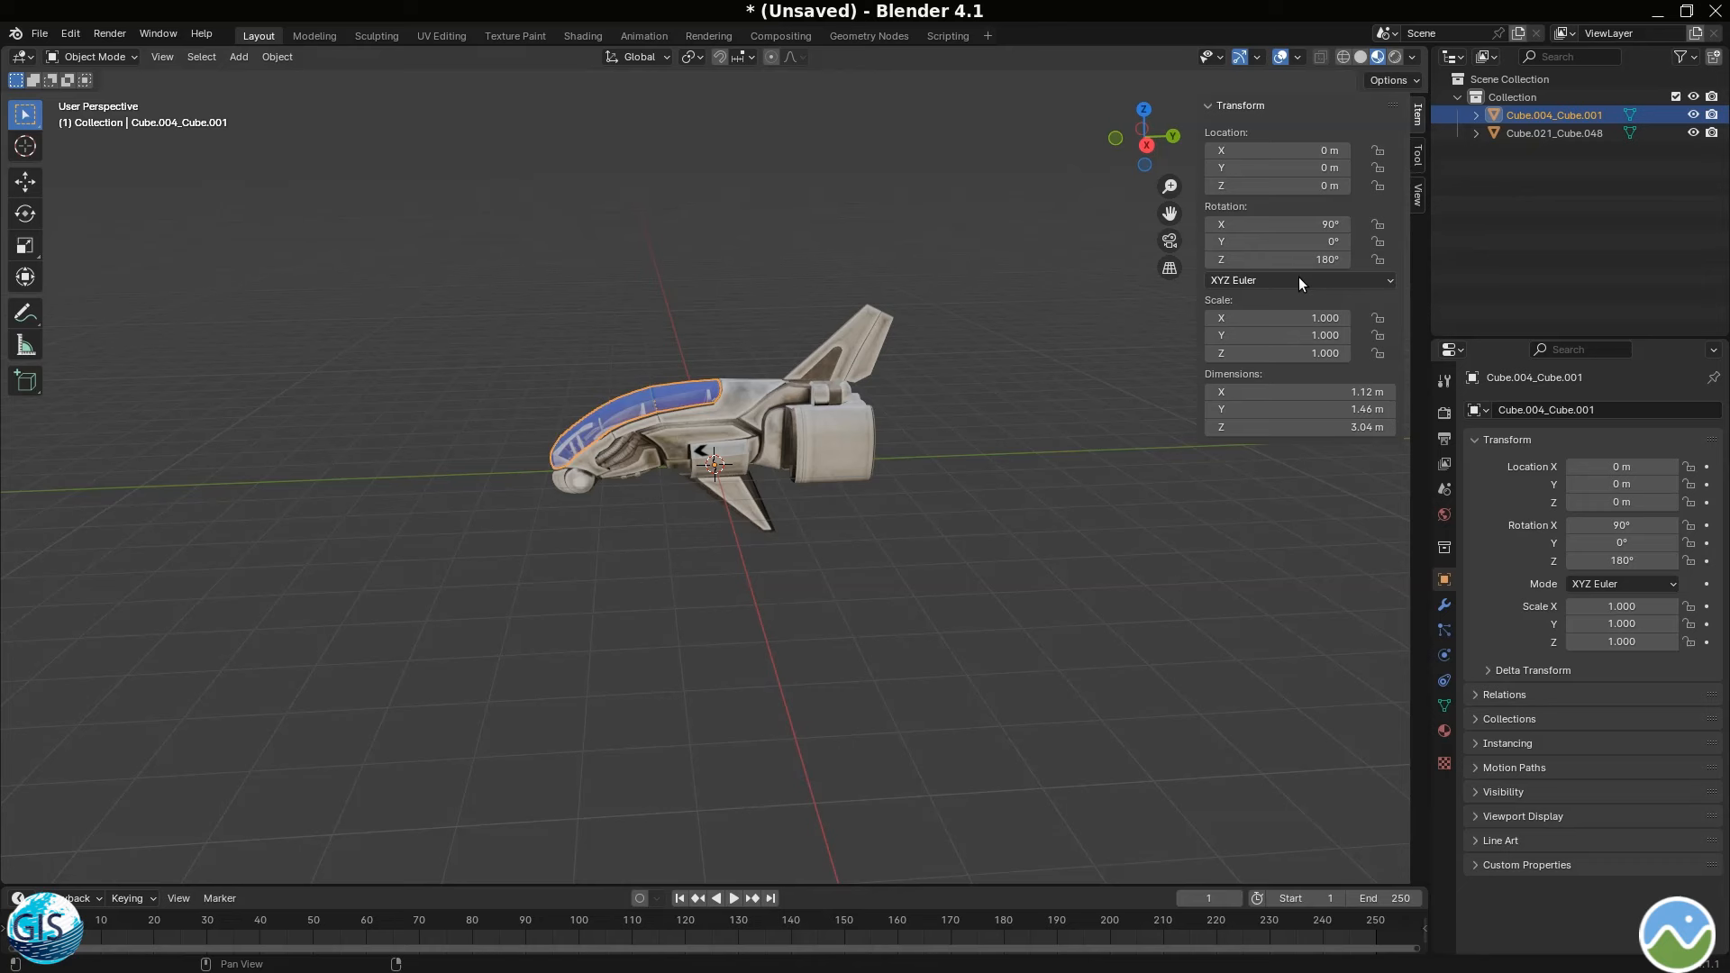
- Resize the aircraft body to dimensions of 5 m in X, 8 m in Y and 10 m in Z
left_click(814, 424)
left_click(1318, 429)
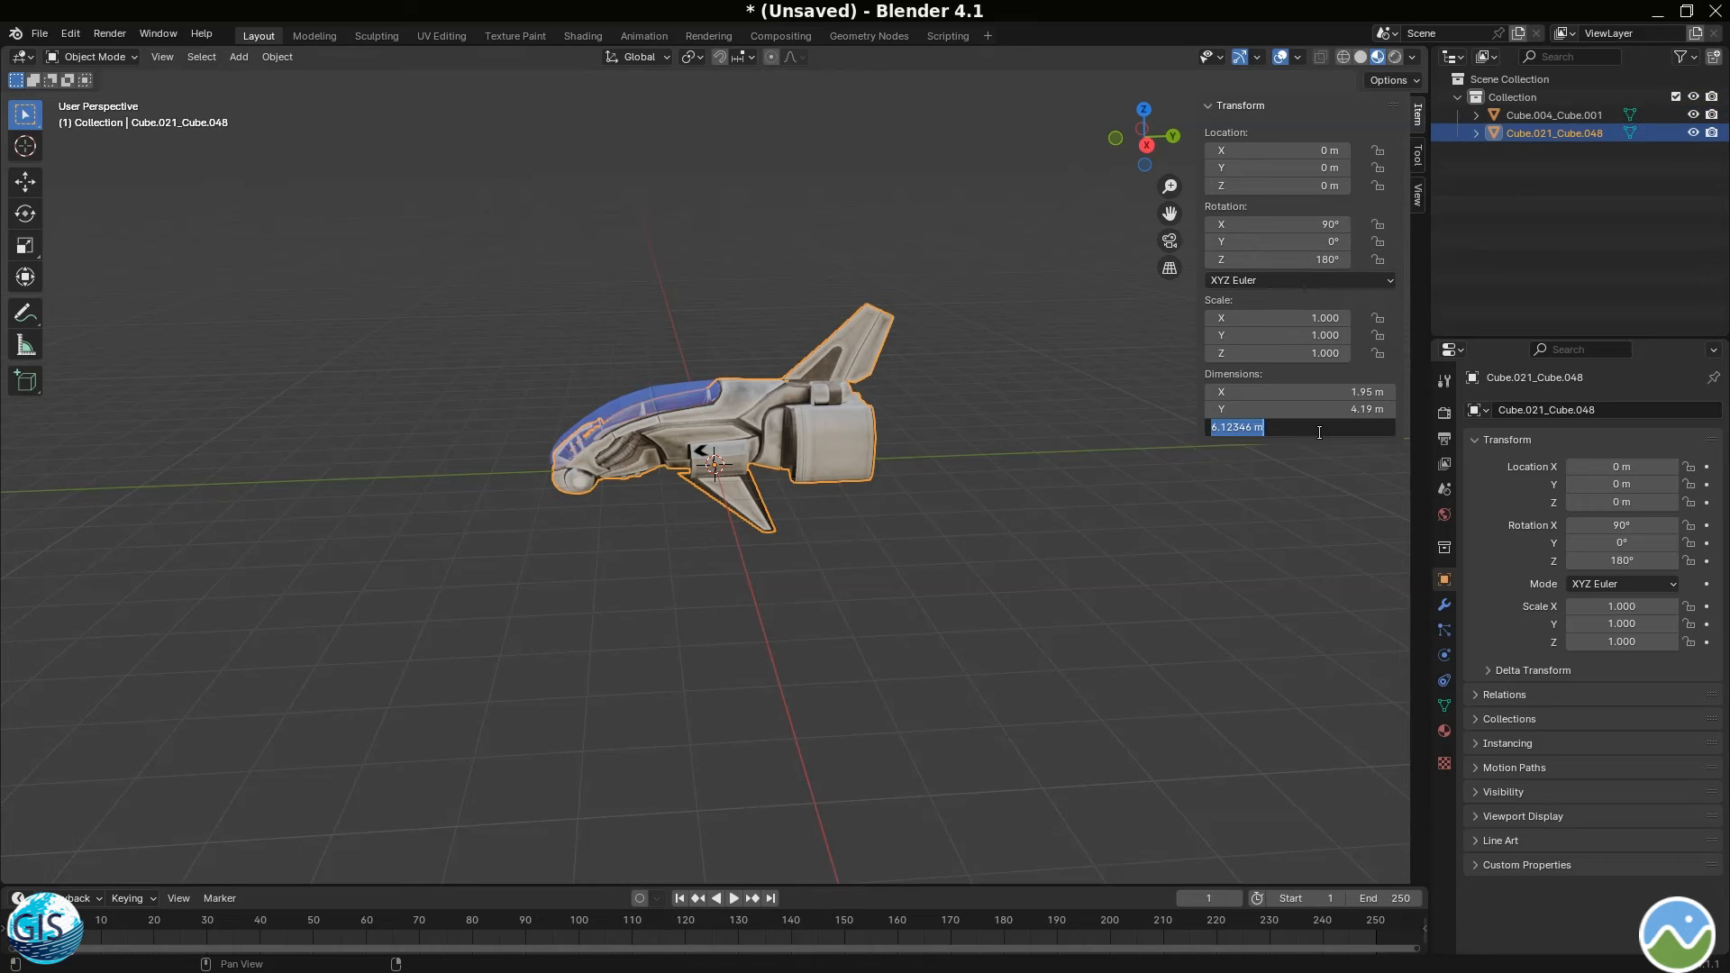
type("10")
key("Return")
left_click(1271, 415)
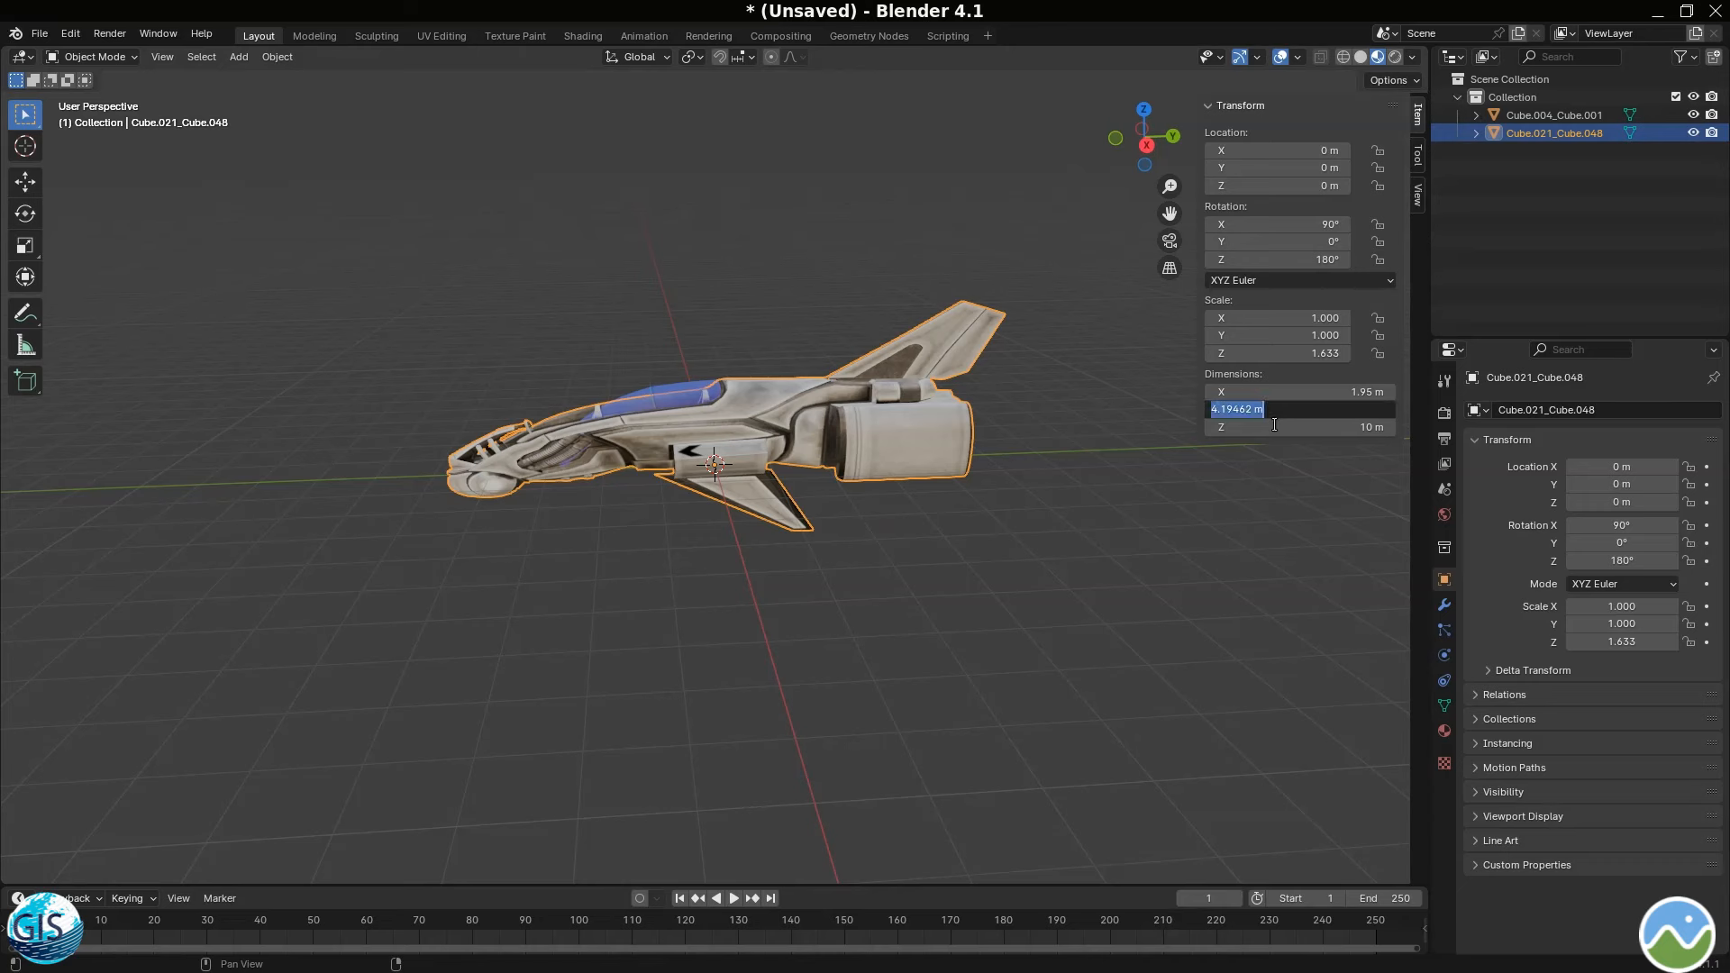
type("8")
key("Return")
left_click(1284, 391)
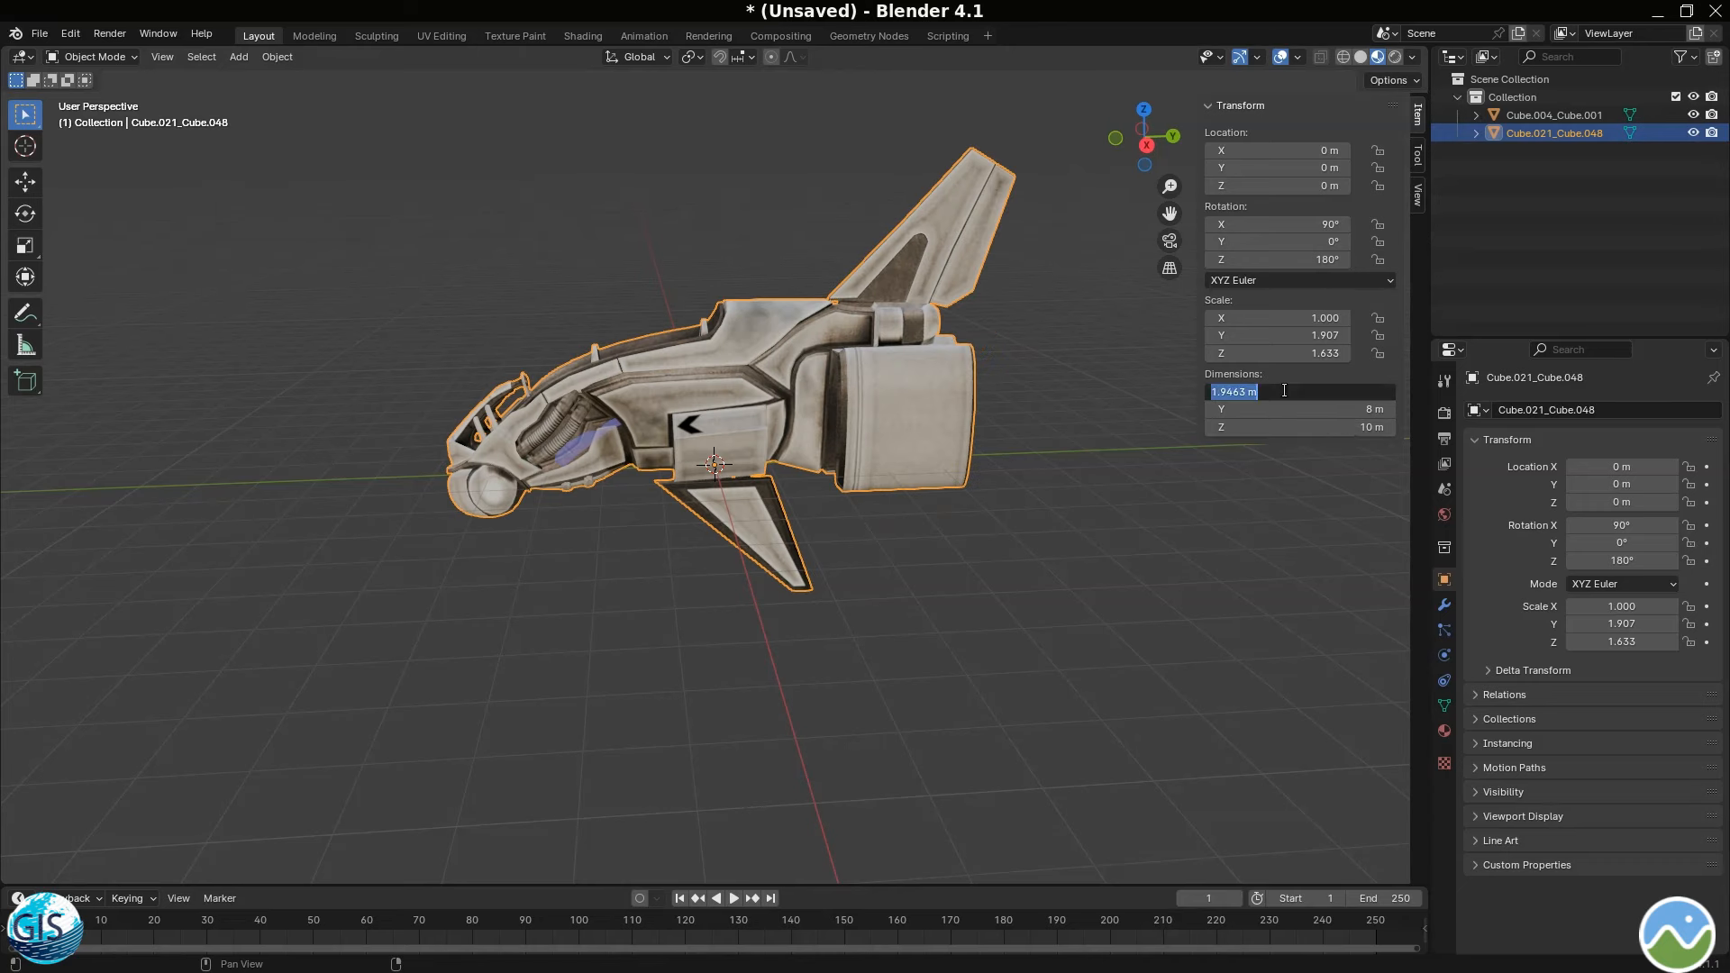
type("5")
key("Return")
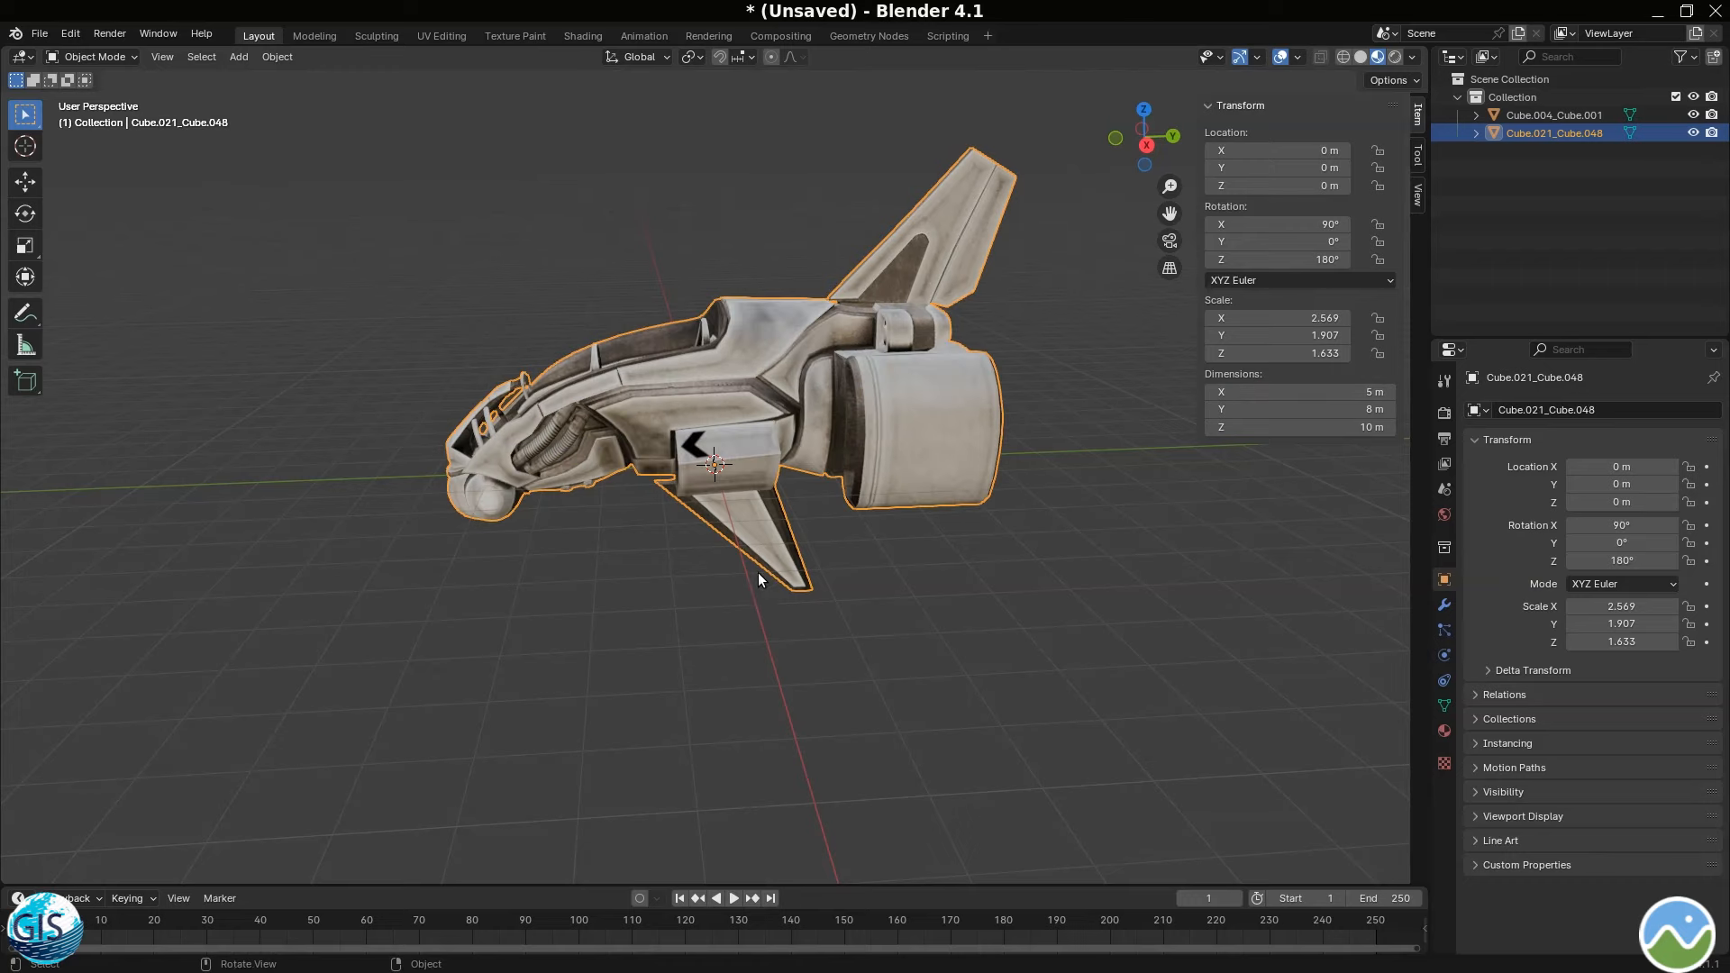
- Resize the cockpit canopy to 3 m in X, 2.8 m in Y and 5 m in Z to fit the body
left_click_drag(759, 571, 748, 566)
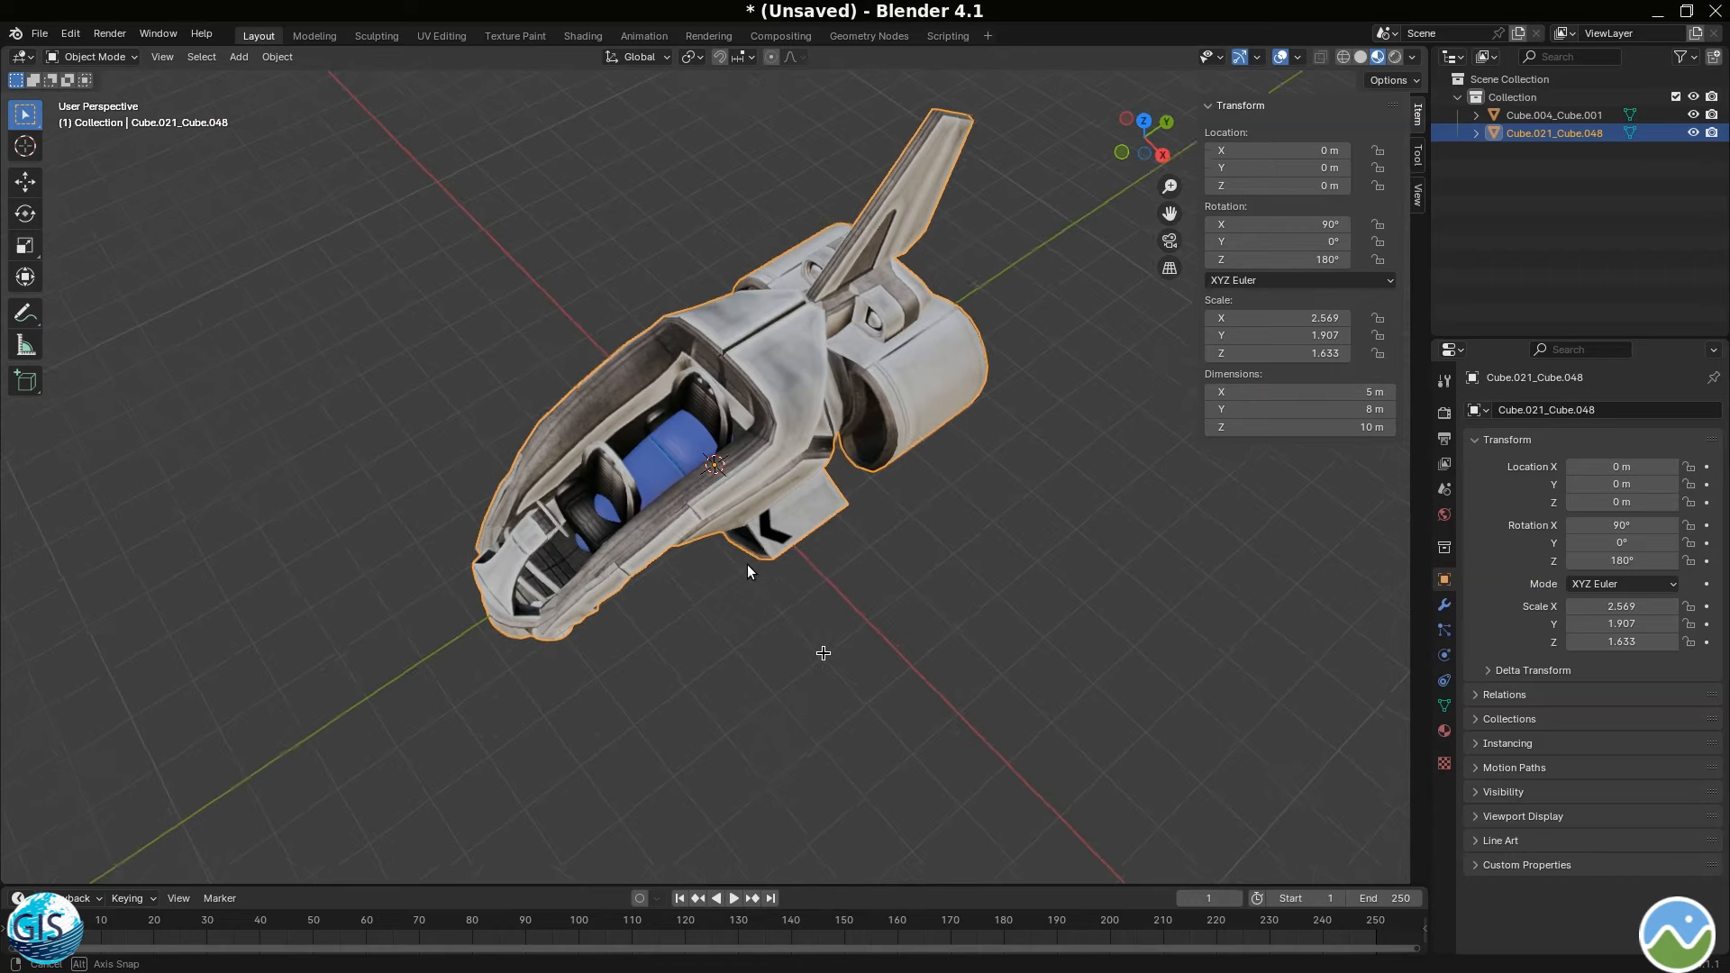
left_click(1533, 114)
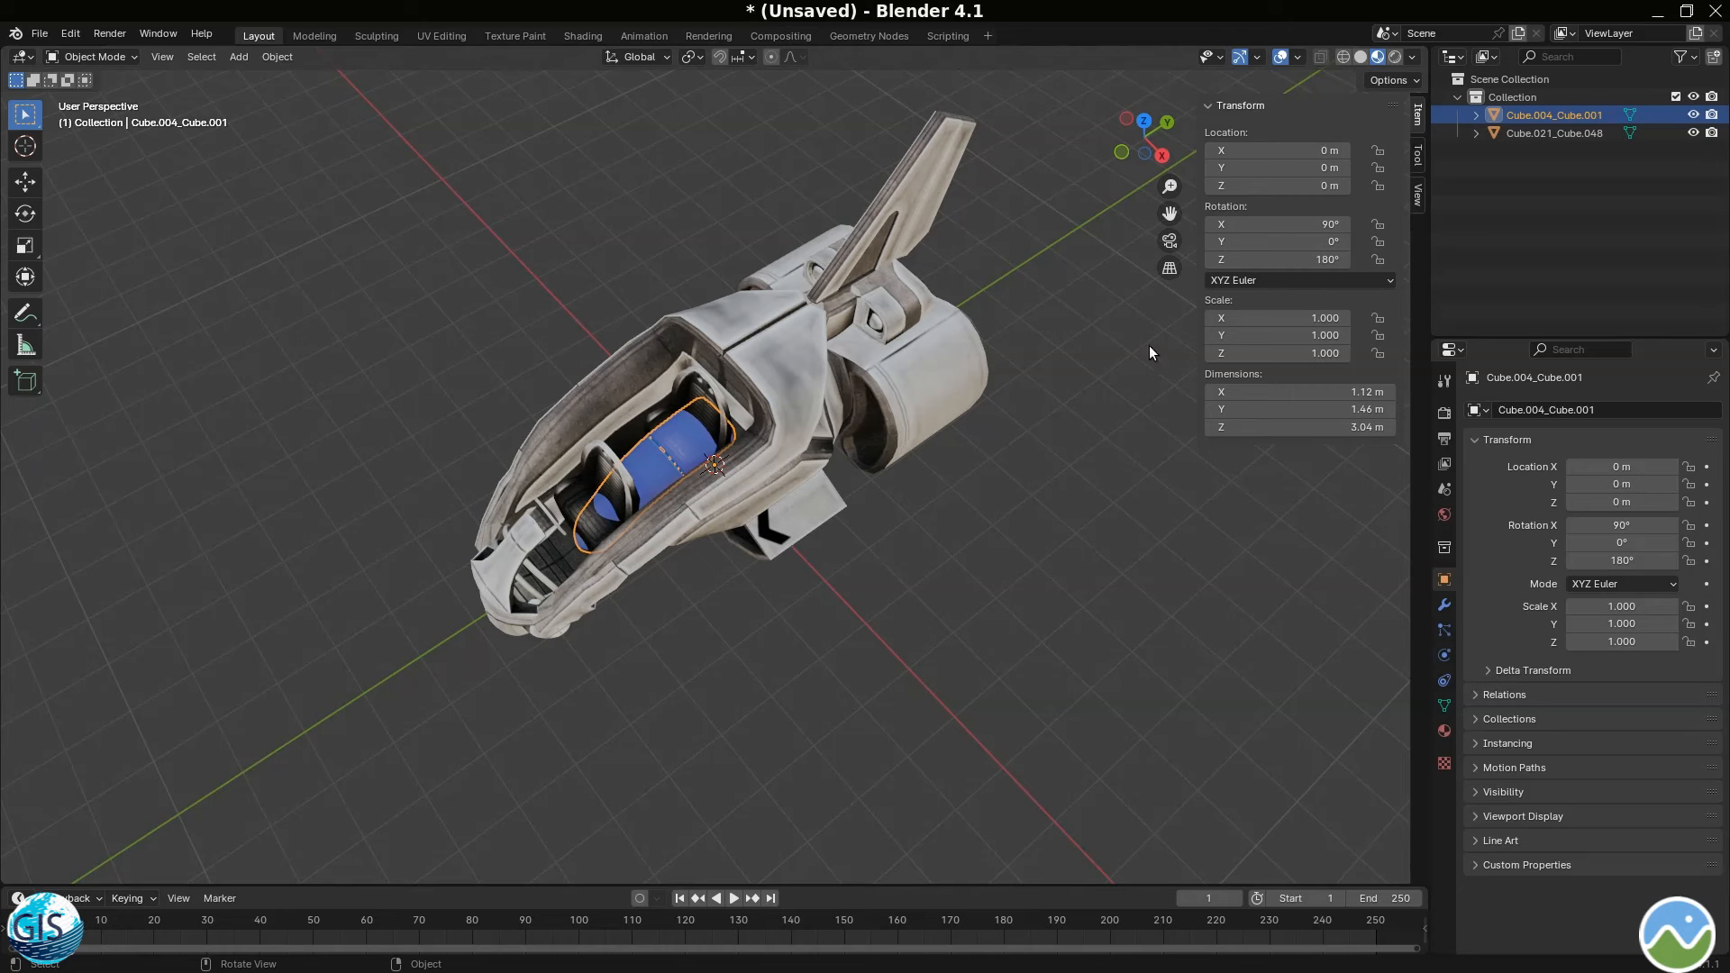
left_click(1318, 428)
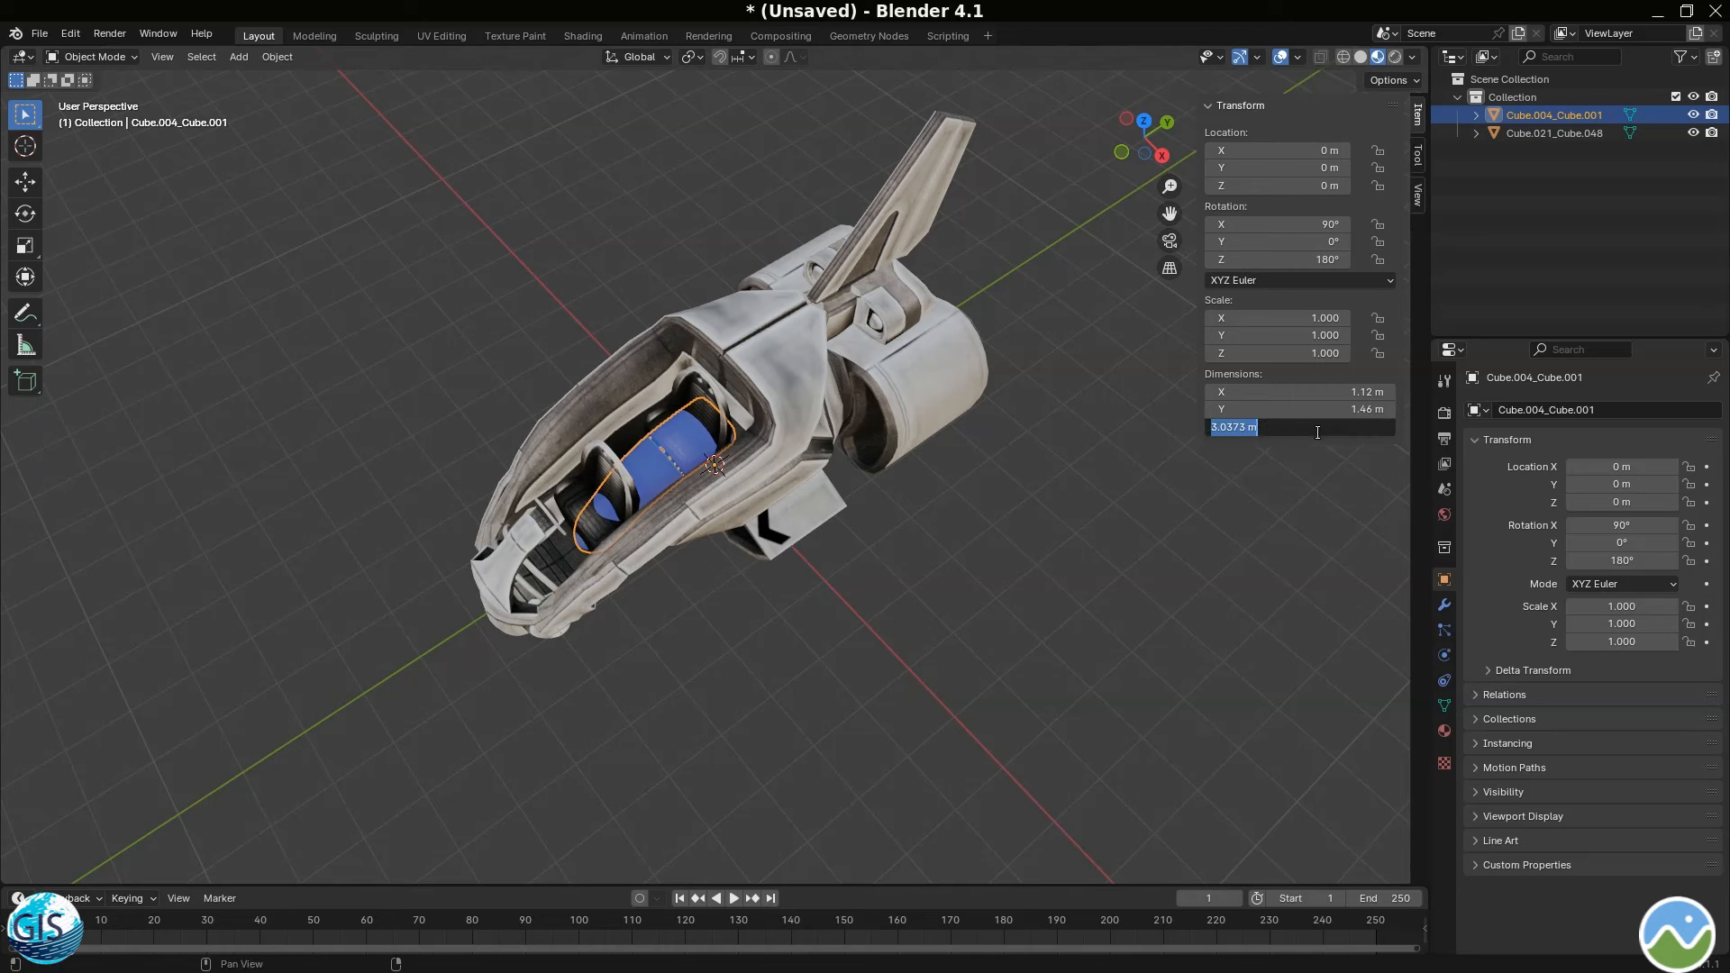
type("5")
key("Return")
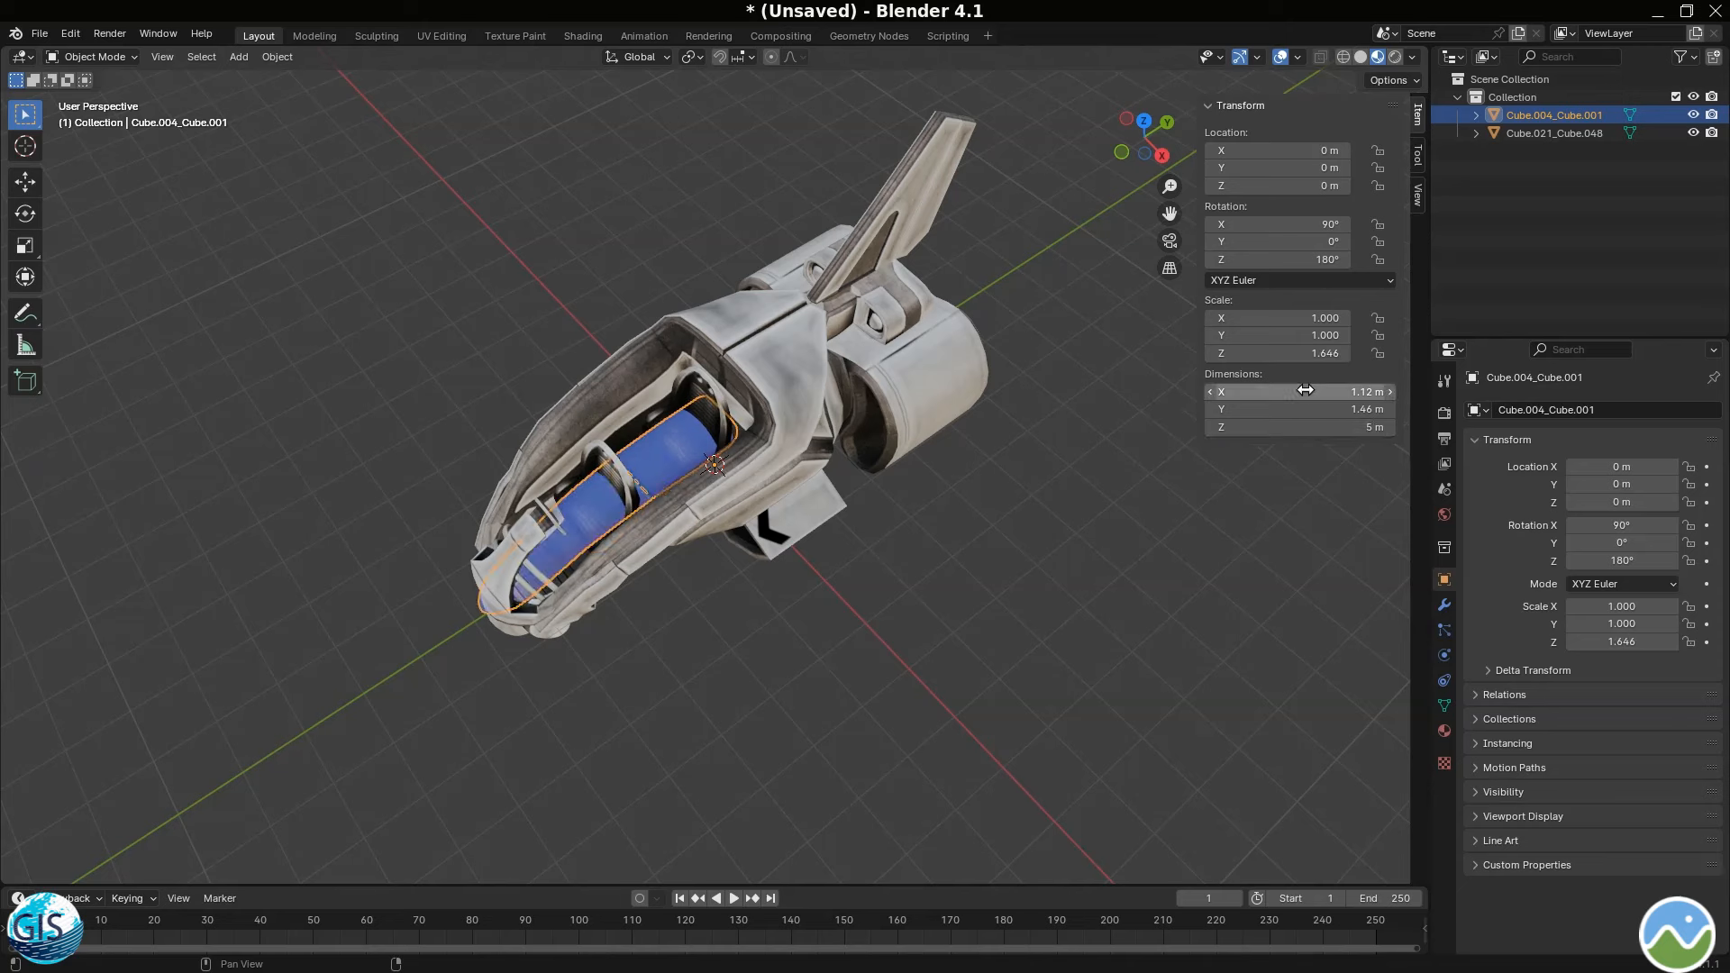
left_click(1298, 412)
type("3")
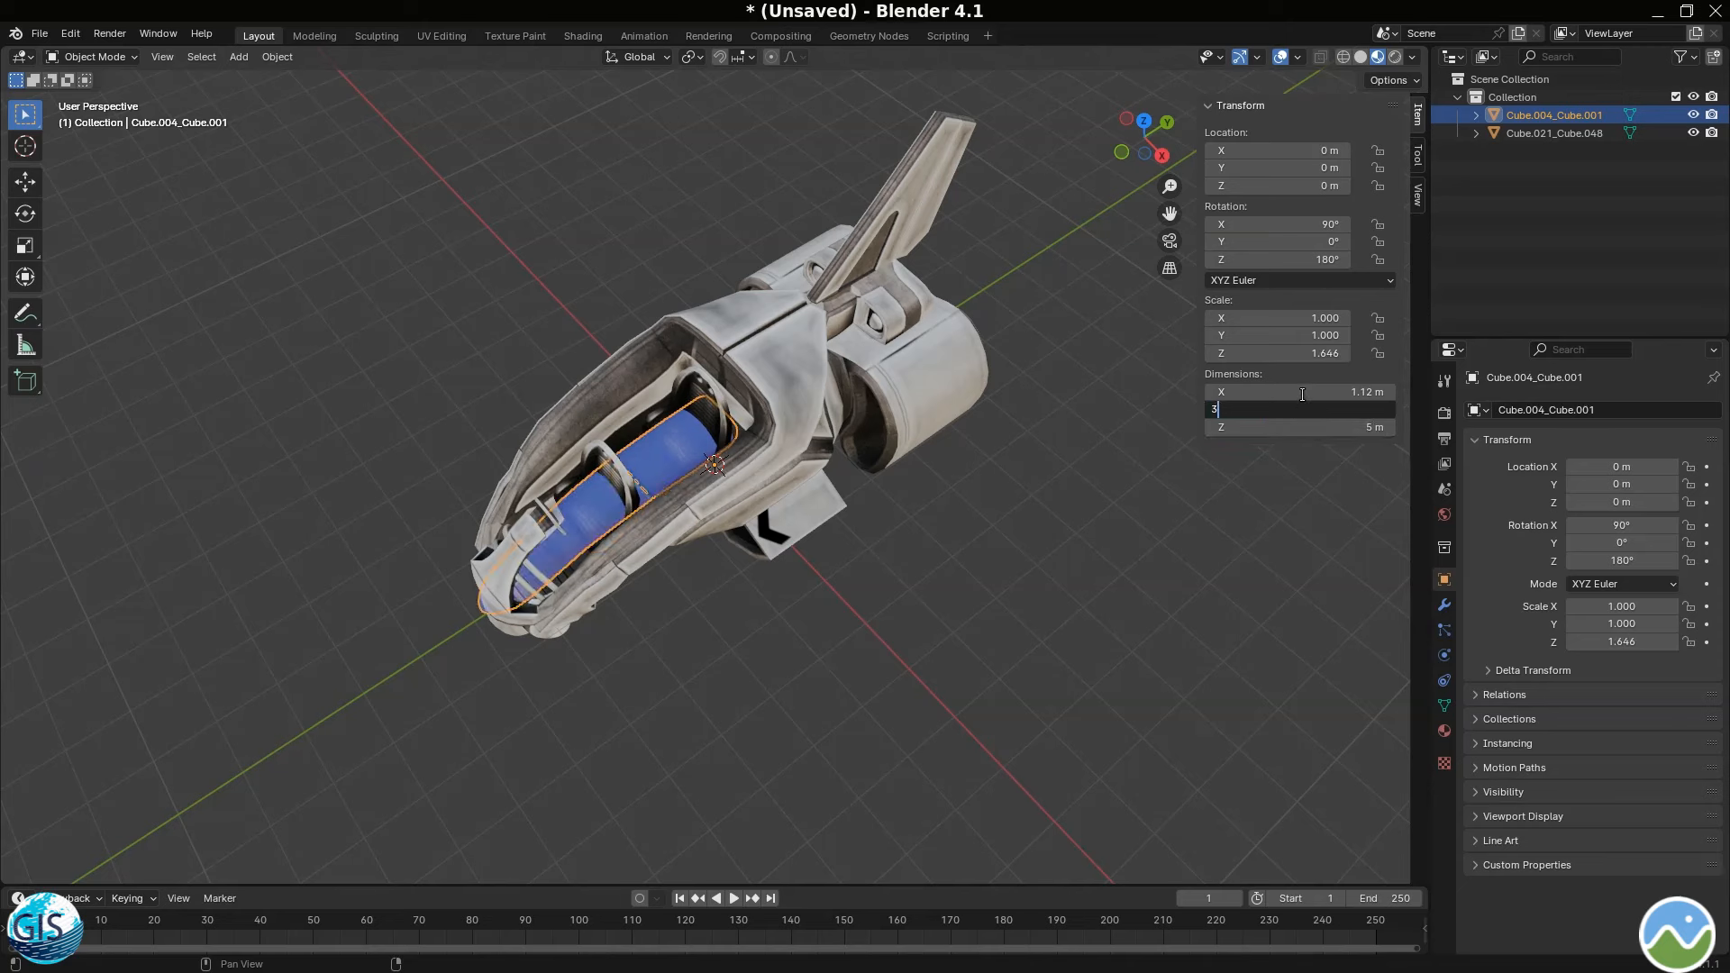
key("Return")
left_click(1302, 389)
type("3")
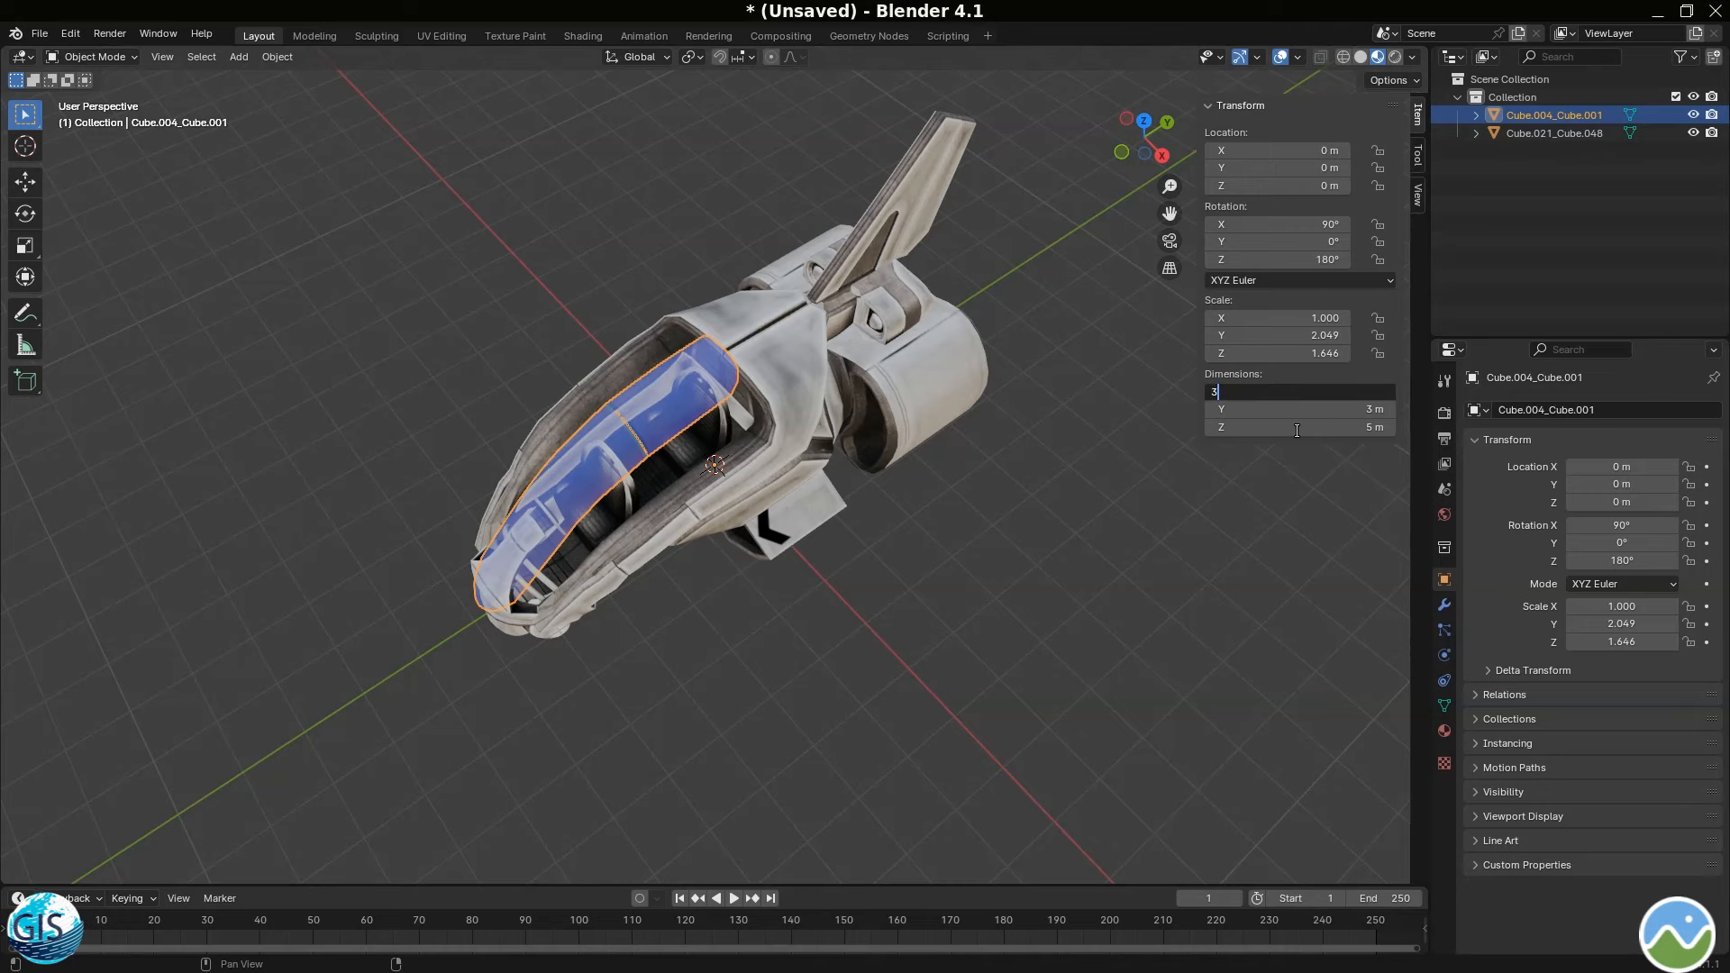
key("Return")
left_click_drag(714, 591, 1211, 409)
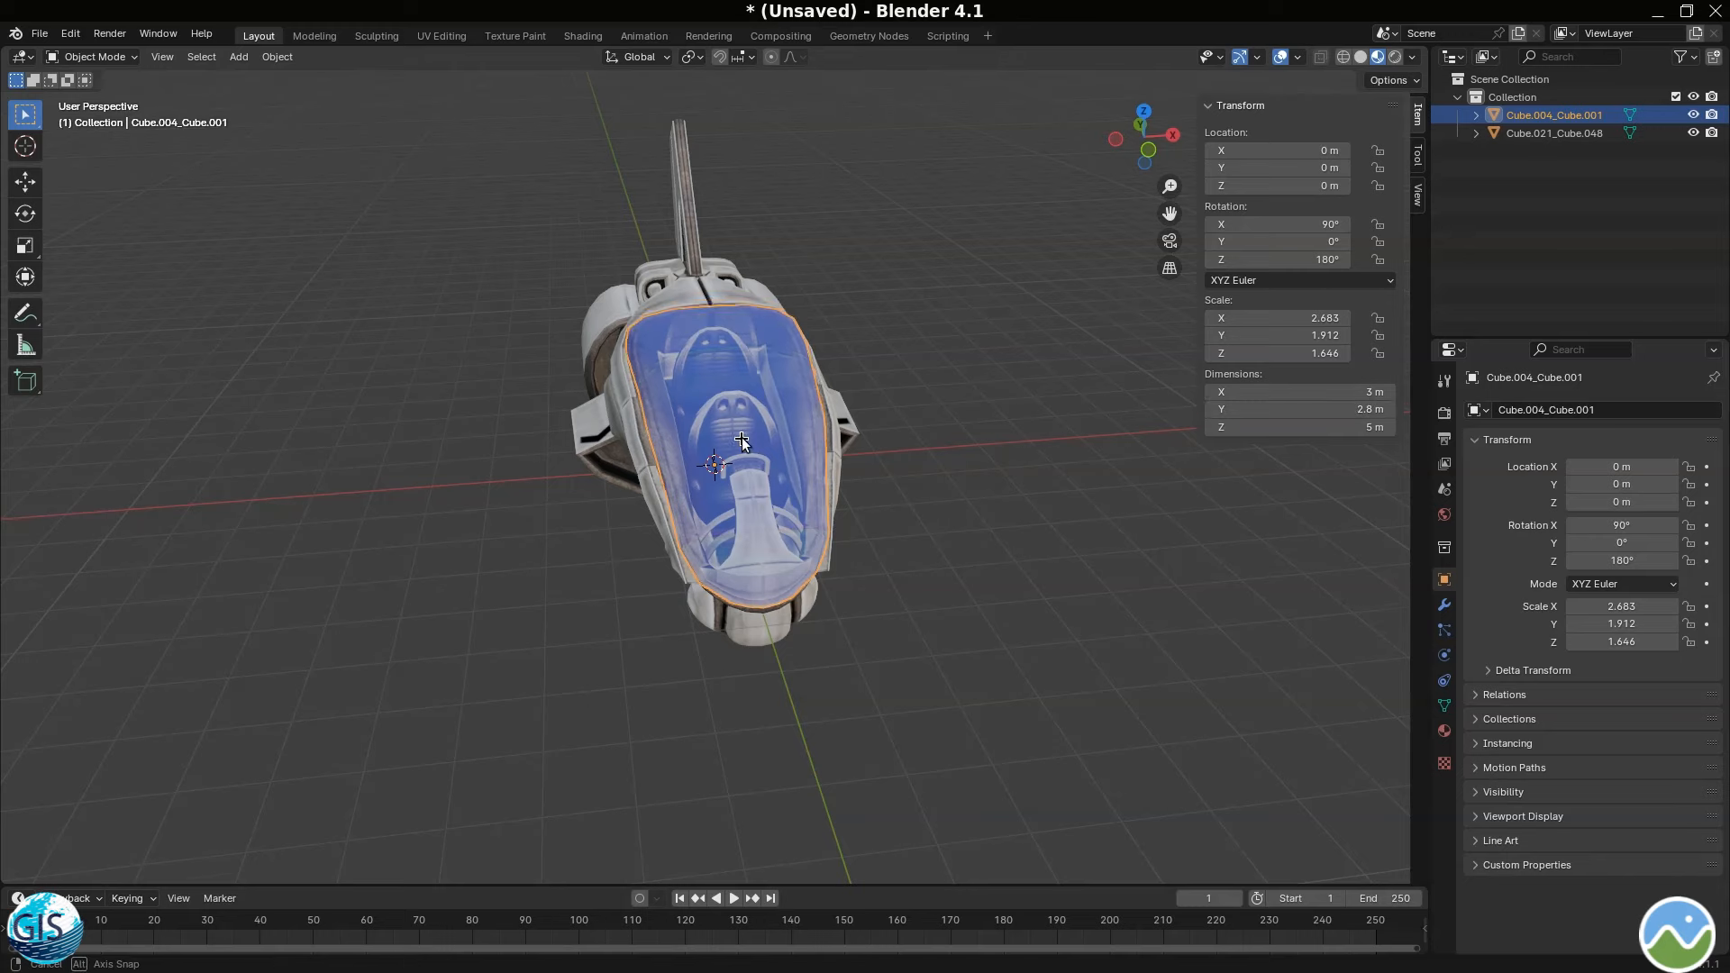
- Select the aircraft body and open the glTF 2.0 export for the resized model
left_click_drag(744, 443, 891, 397)
left_click(776, 412)
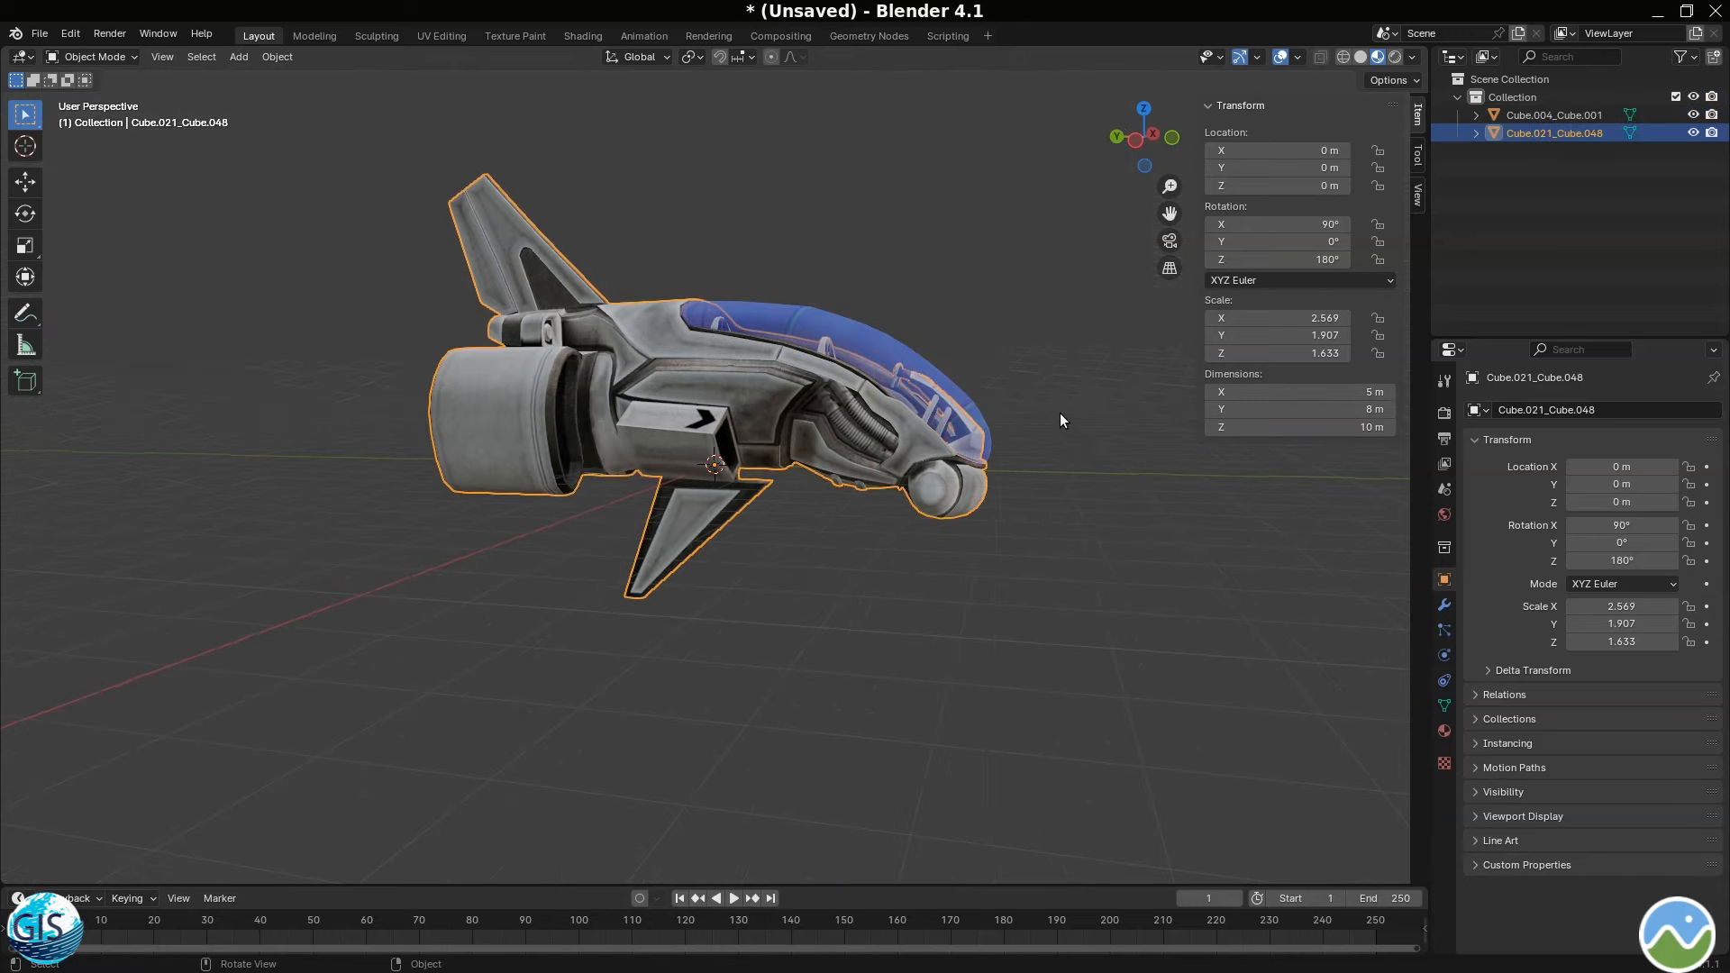
left_click_drag(1059, 413, 765, 499)
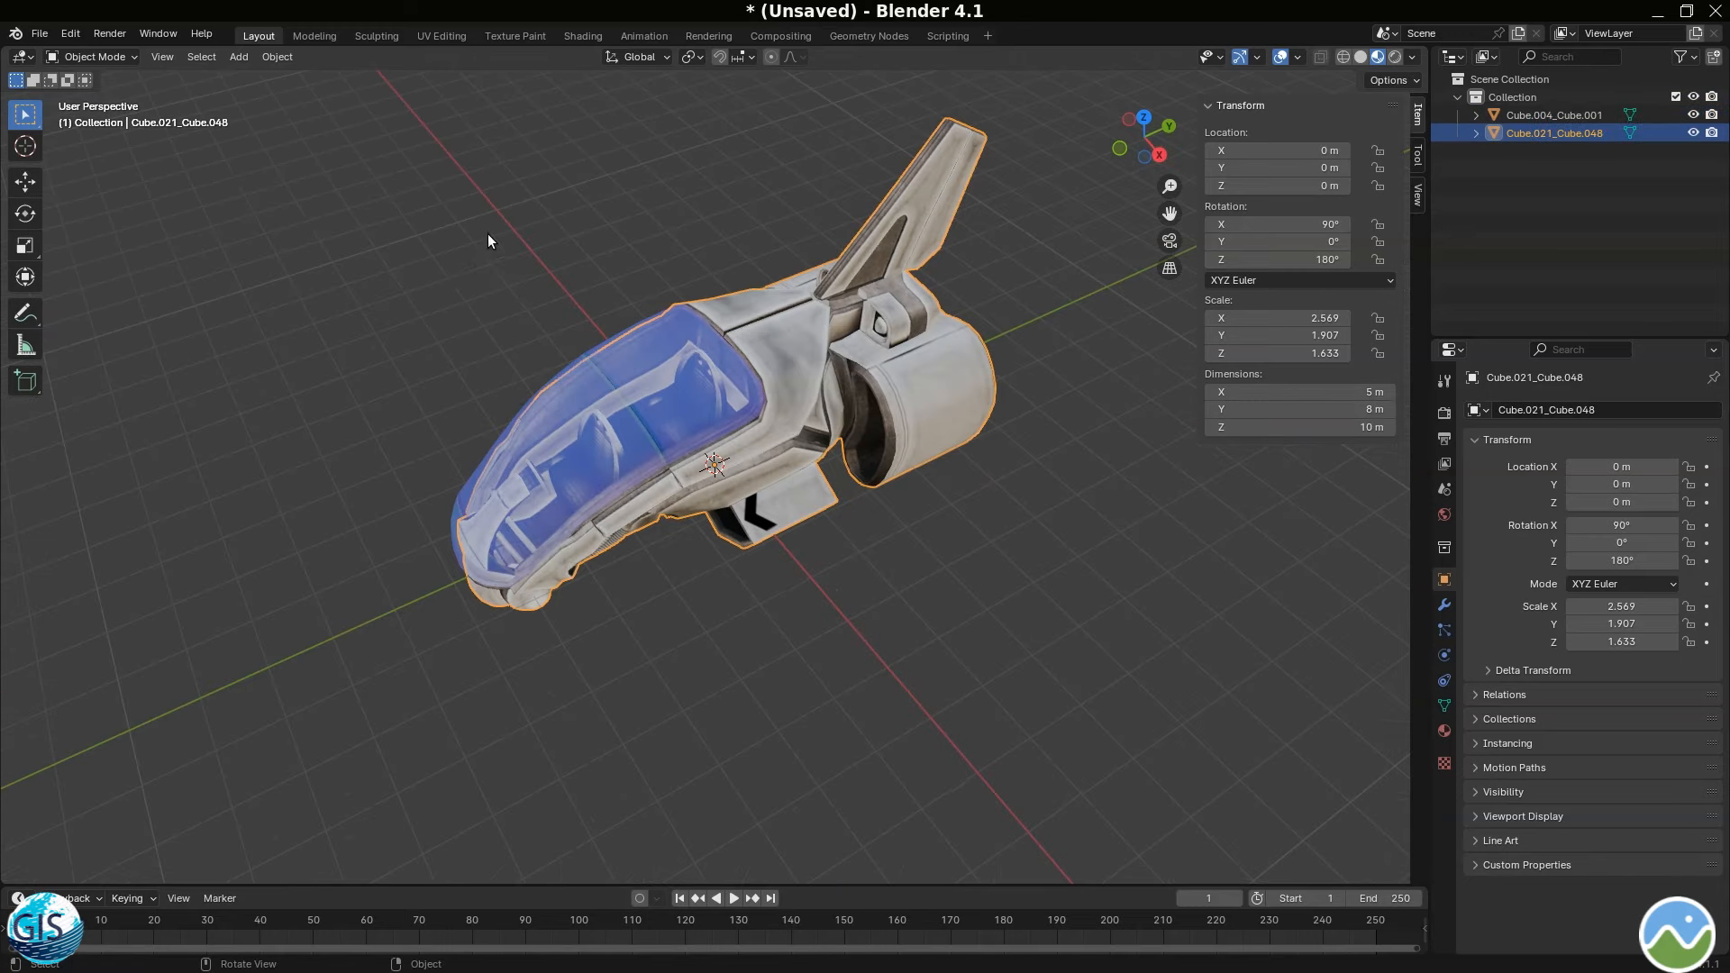
left_click(39, 33)
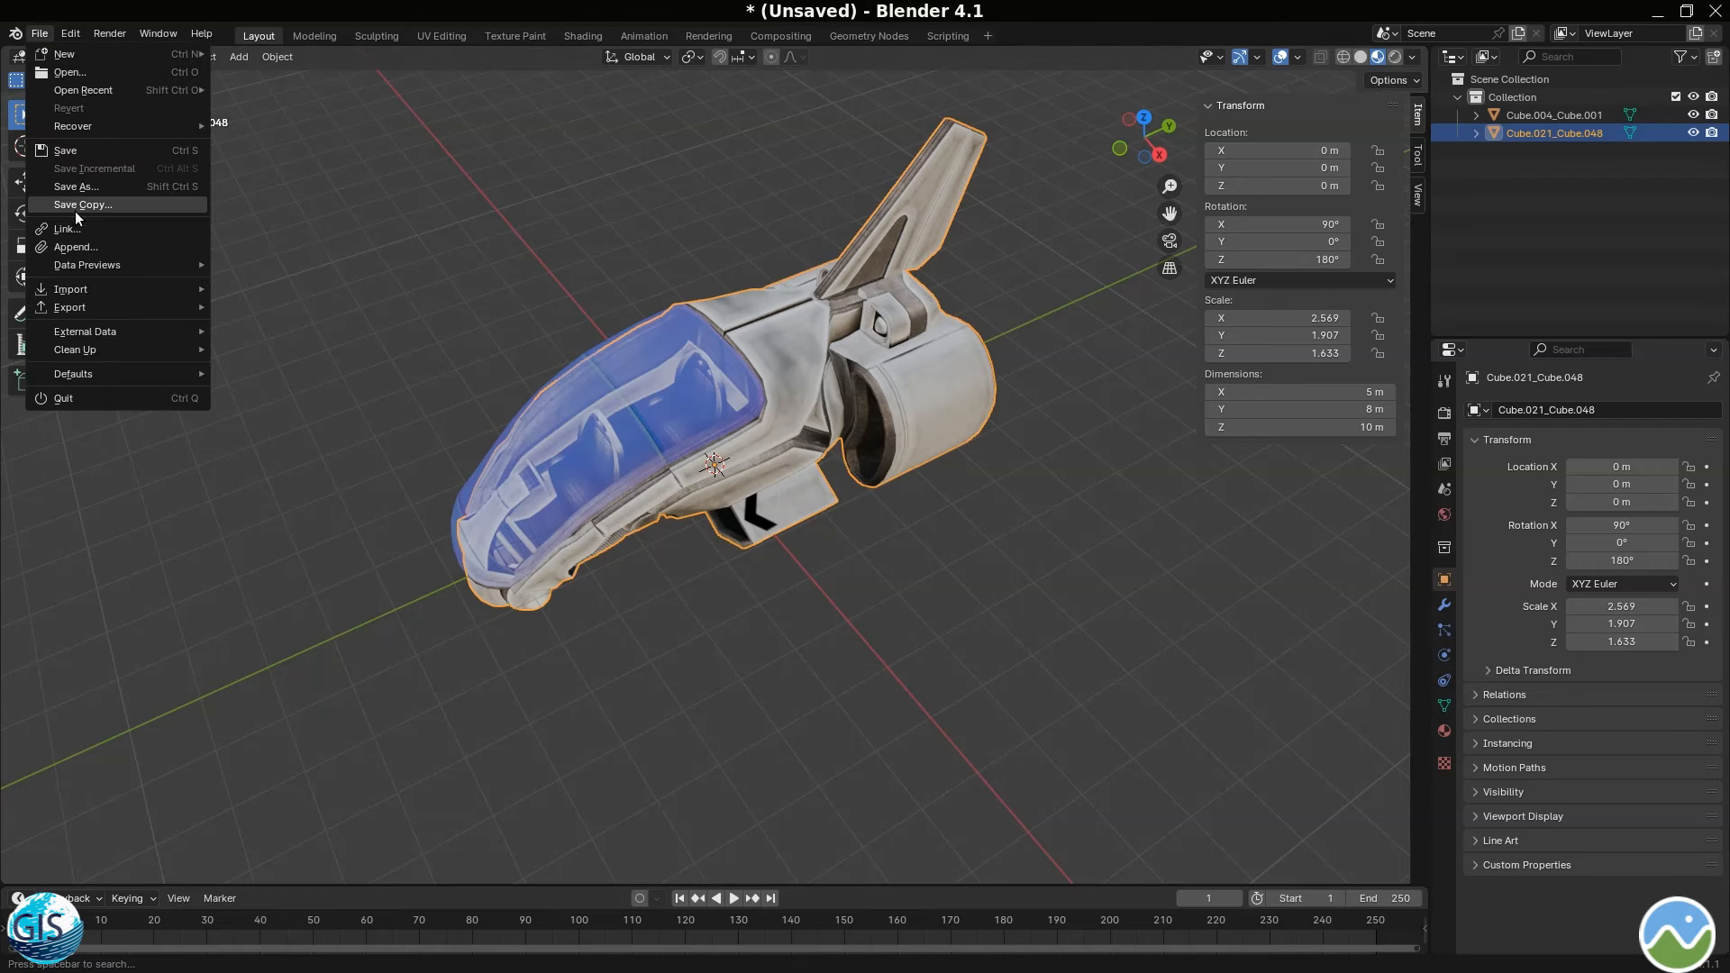
mouse_move(111, 304)
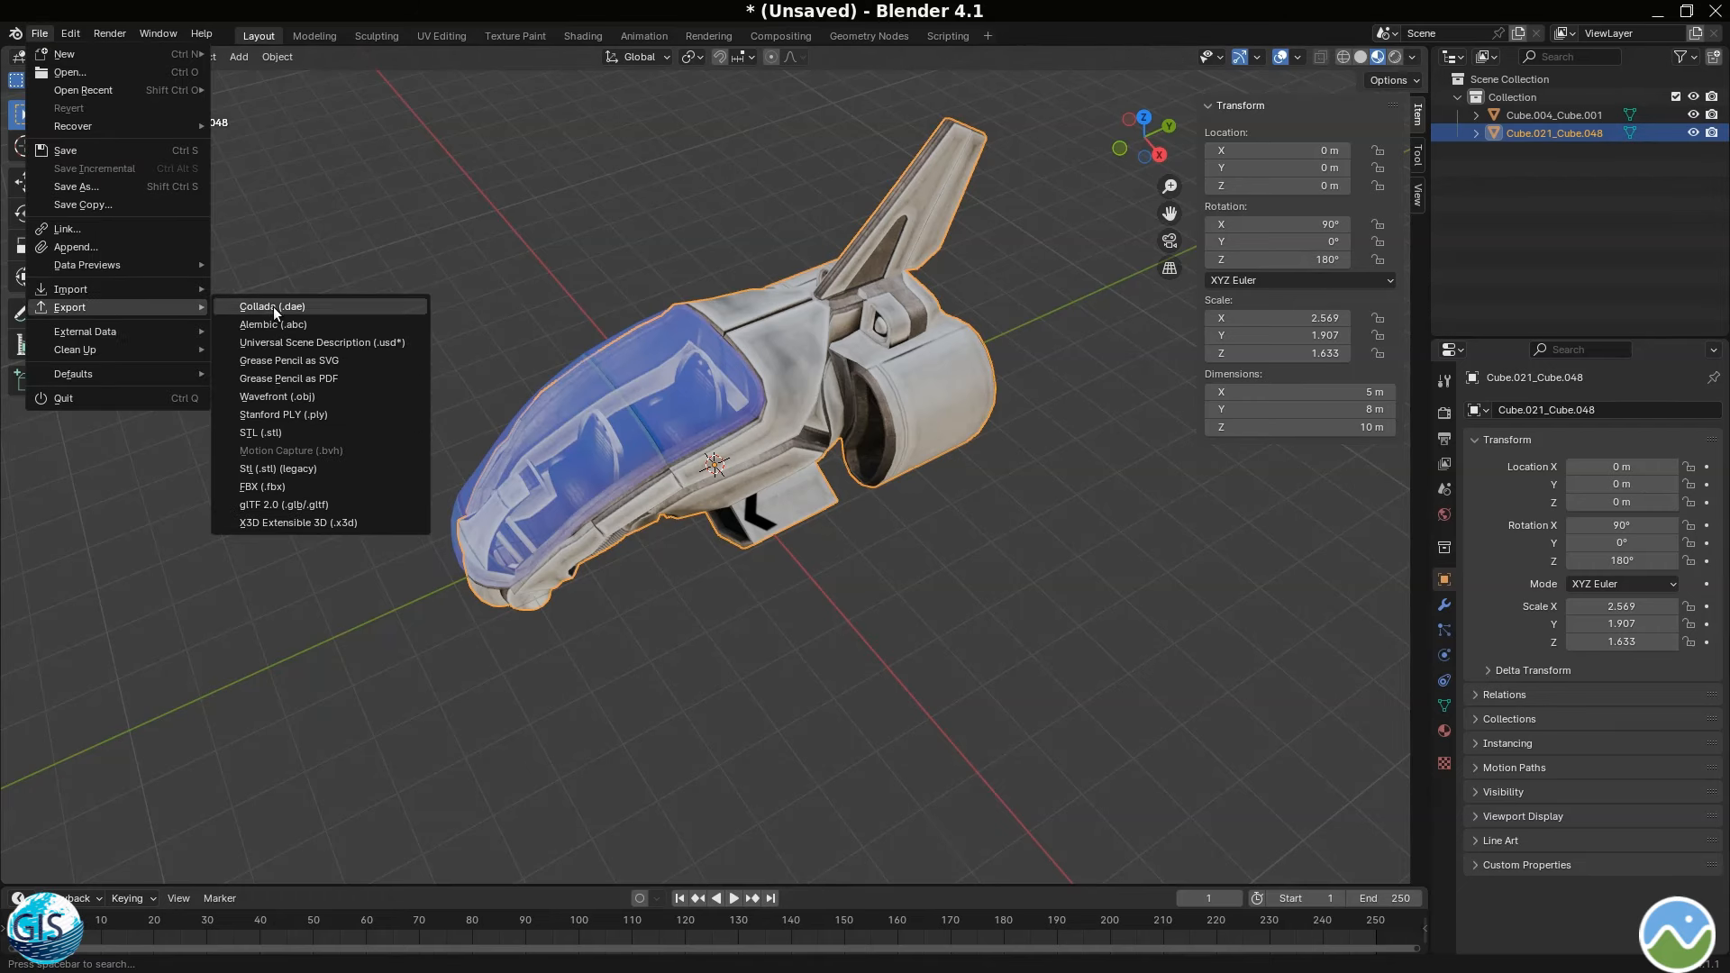
left_click(268, 506)
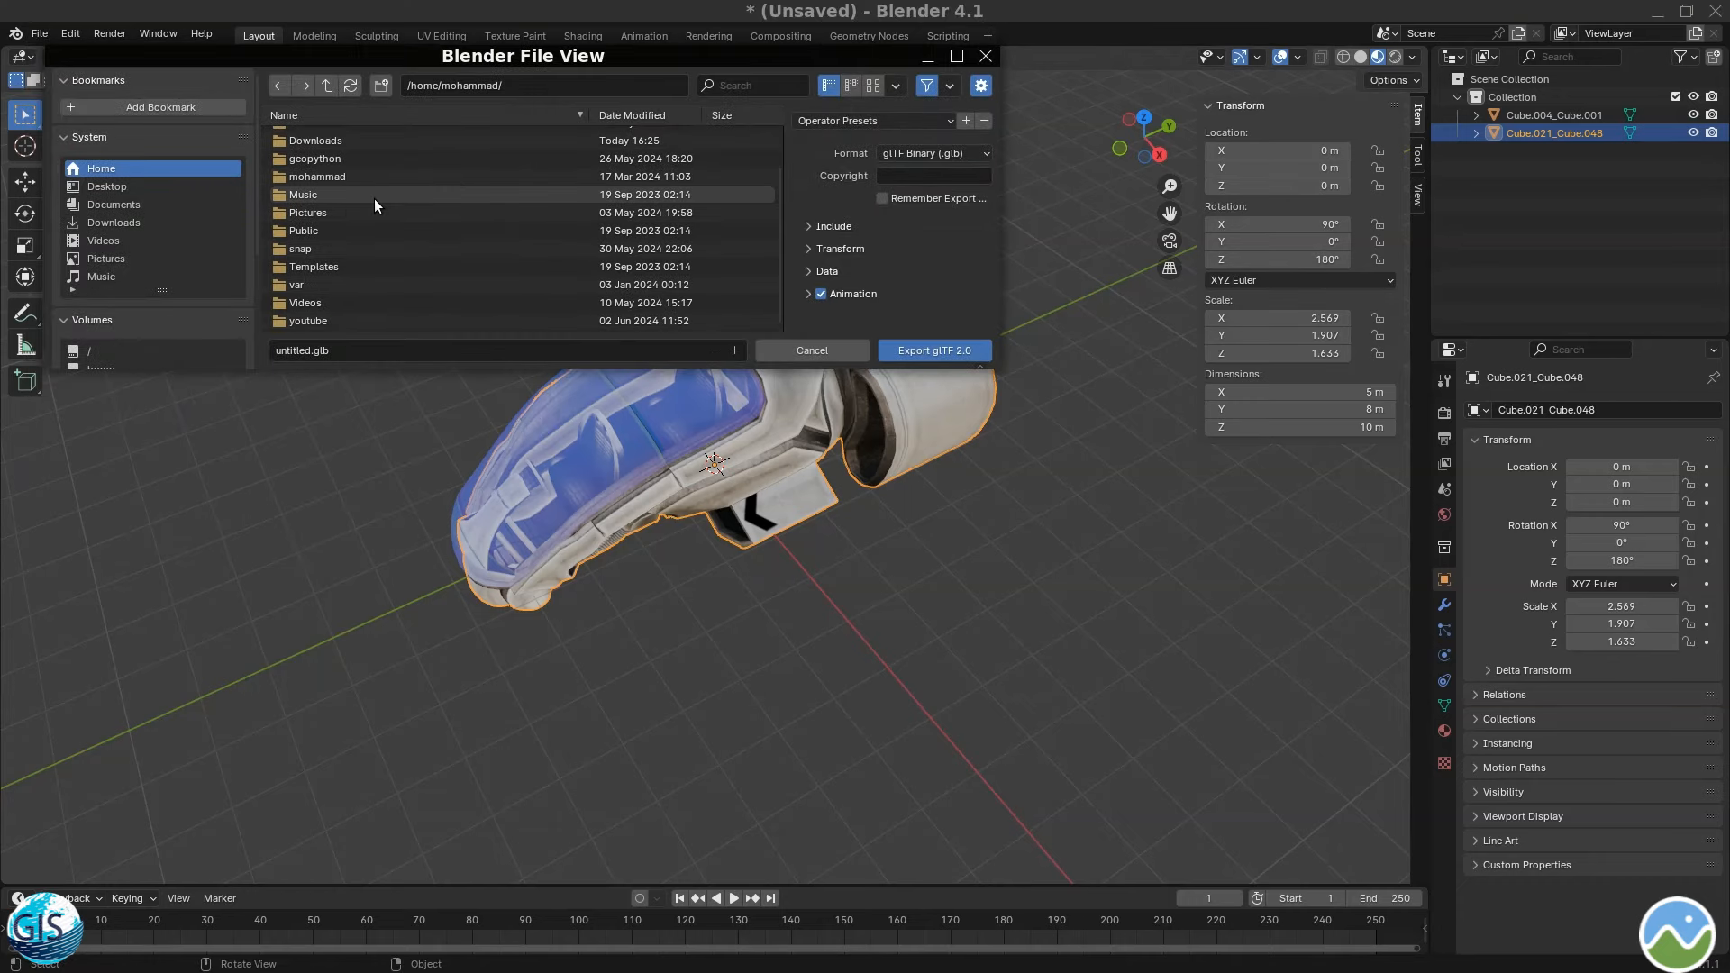
- Browse to the youtube/cesiumjs/part_5/src/data folder as the export destination
double_click(306, 317)
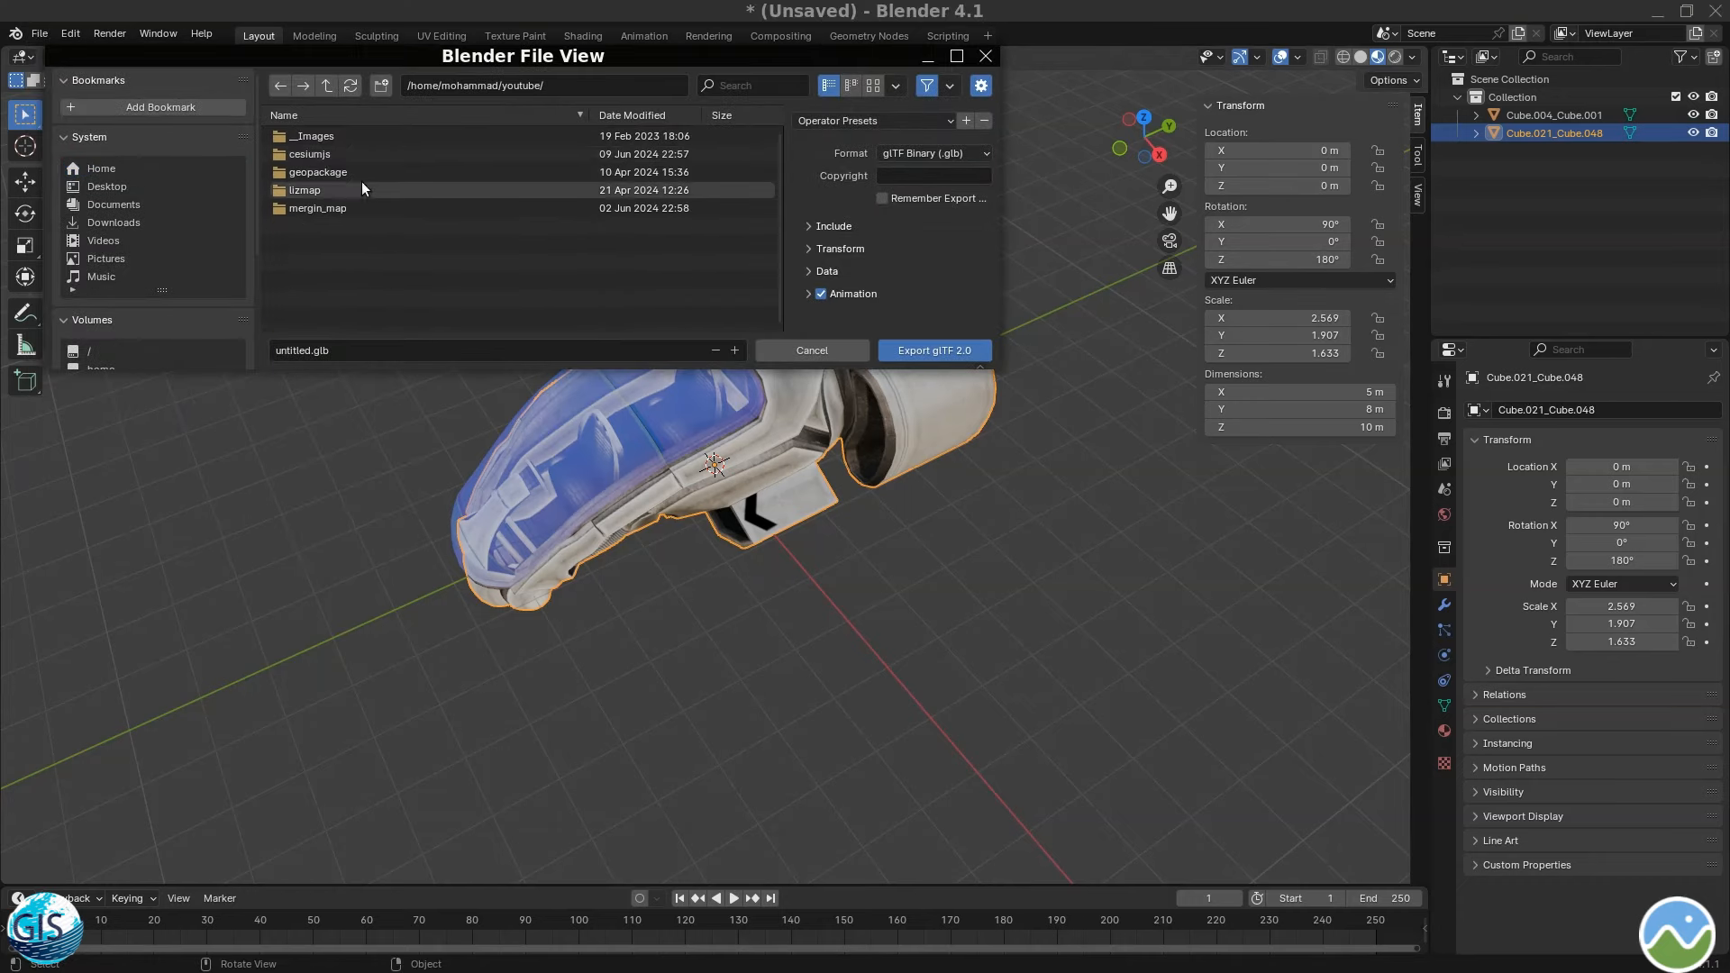
double_click(320, 155)
double_click(315, 202)
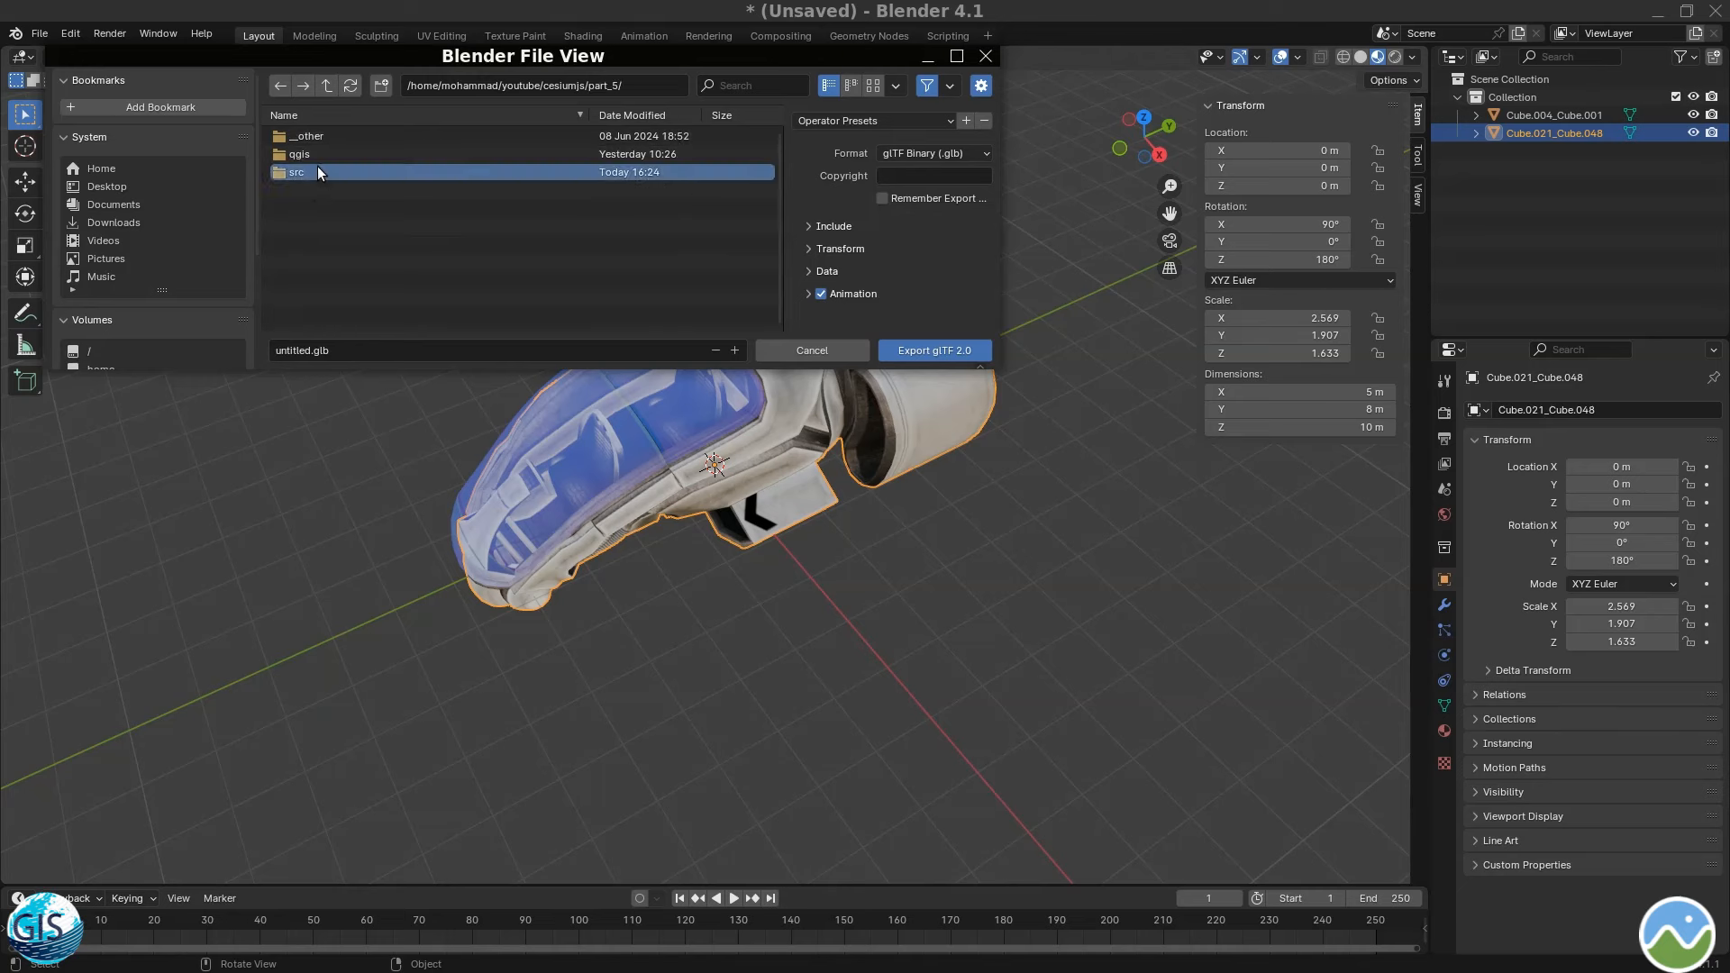
double_click(318, 169)
double_click(331, 137)
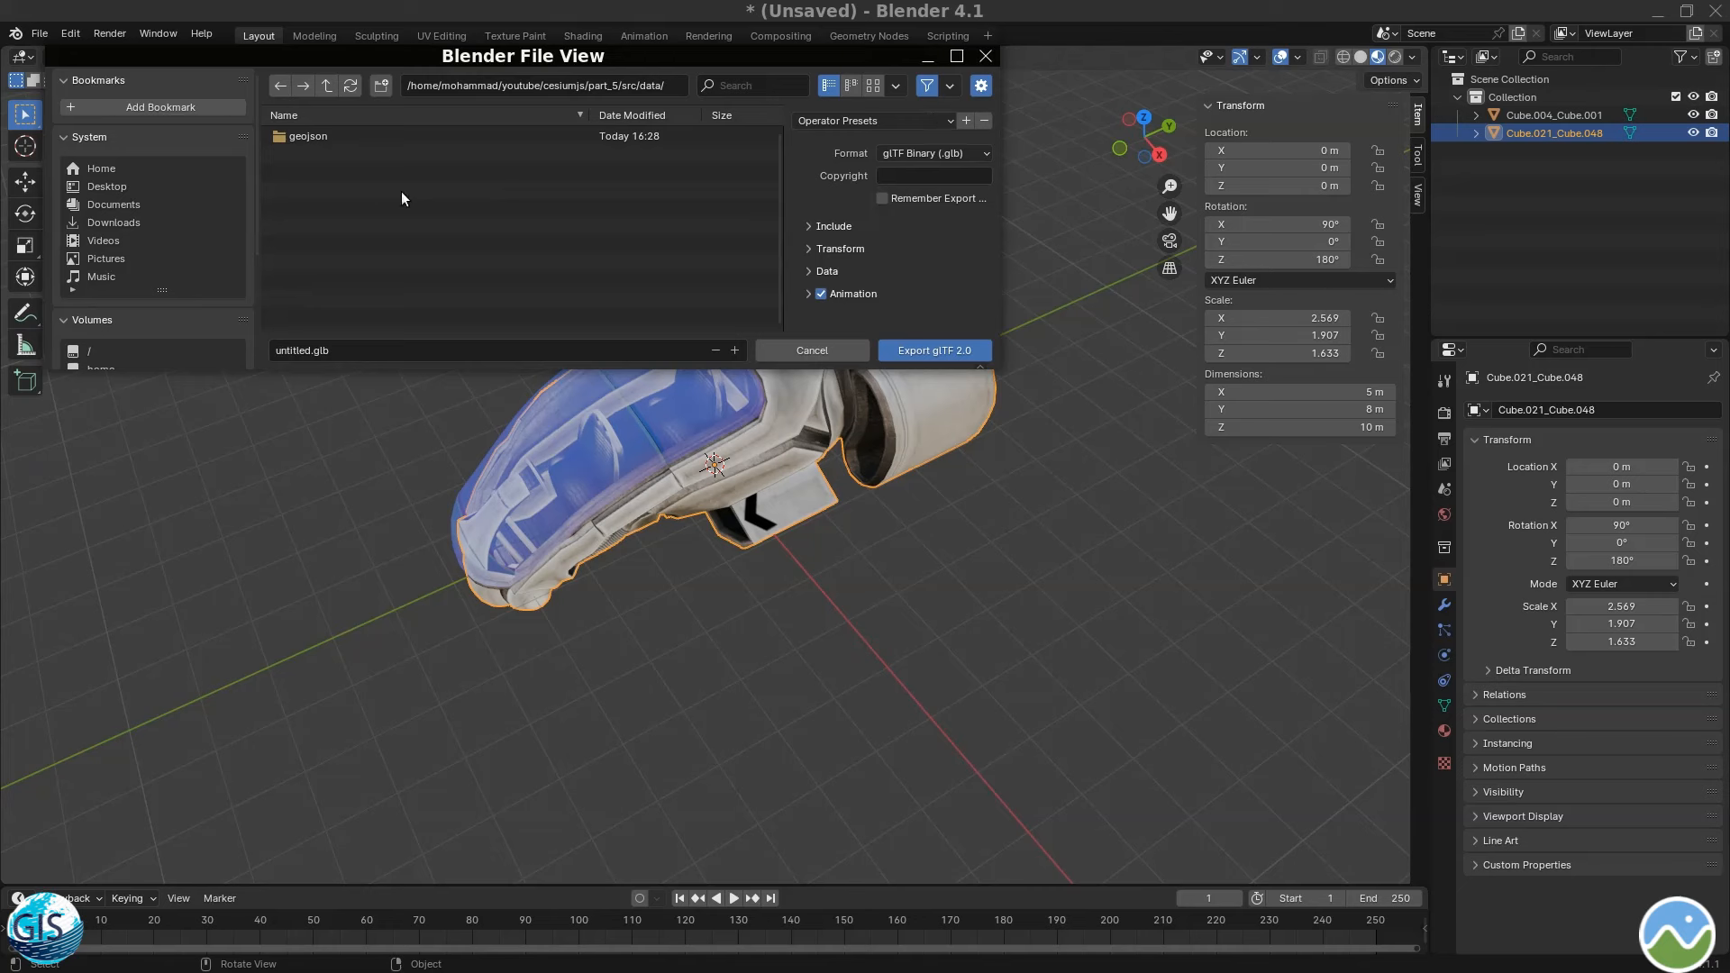
- Create a new folder named glb inside the data folder
right_click(337, 186)
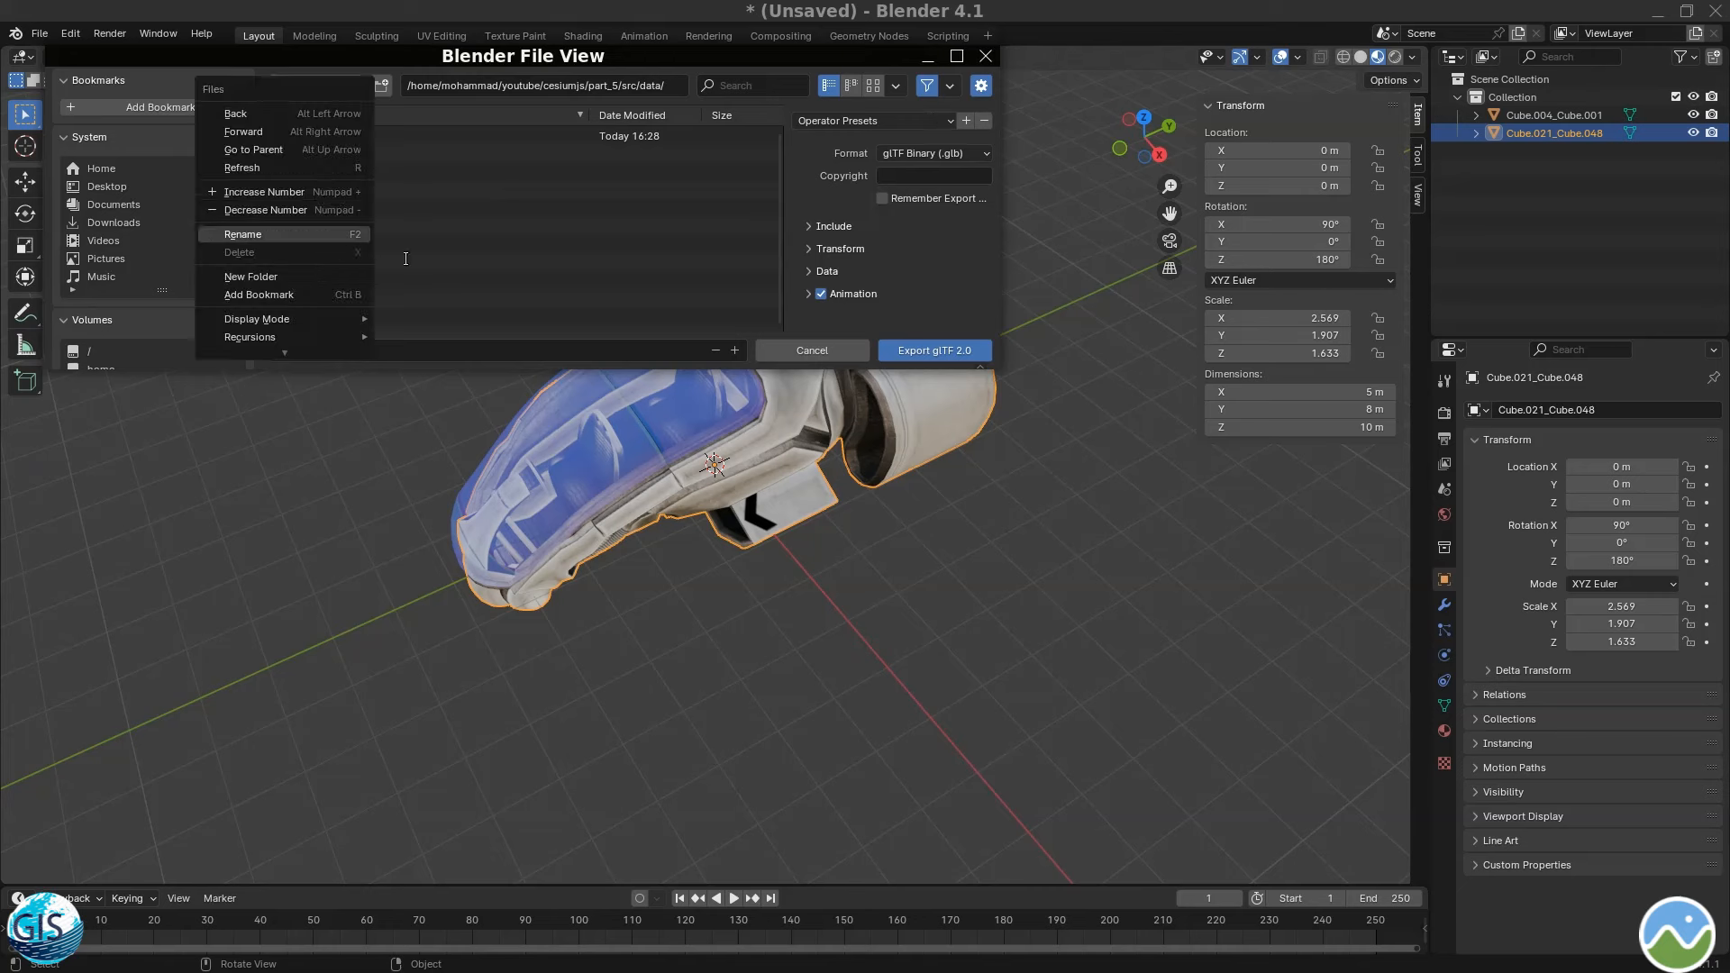
left_click(319, 276)
type("g")
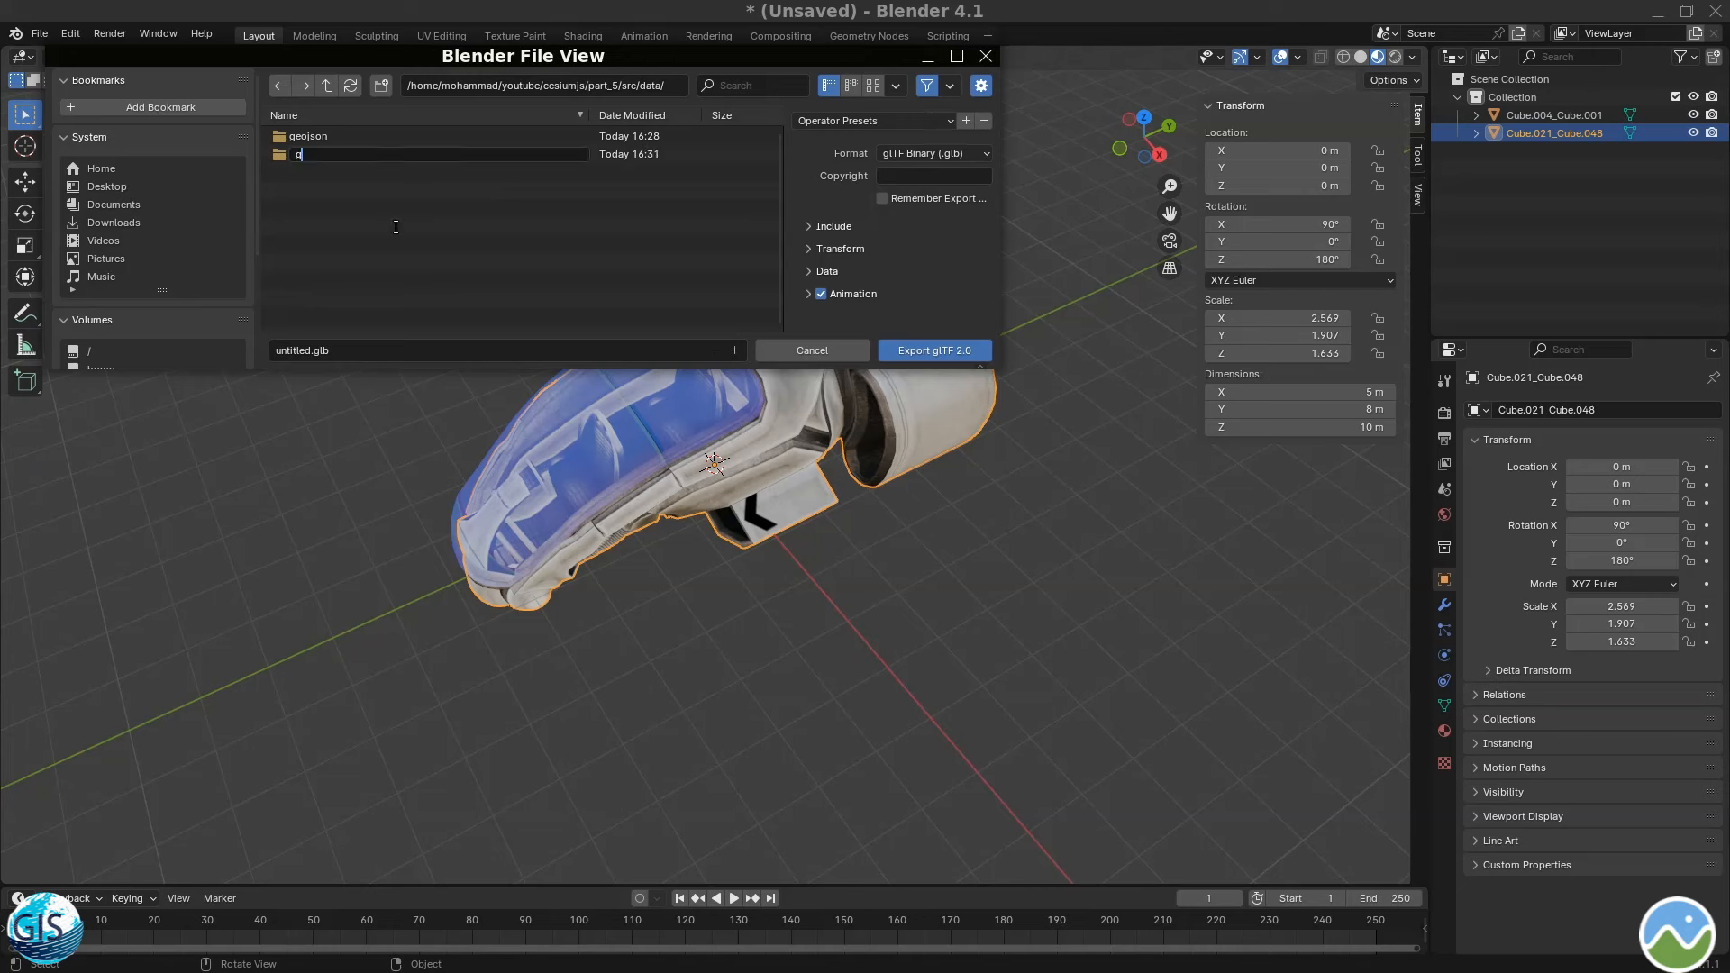
type("lb")
key("Return")
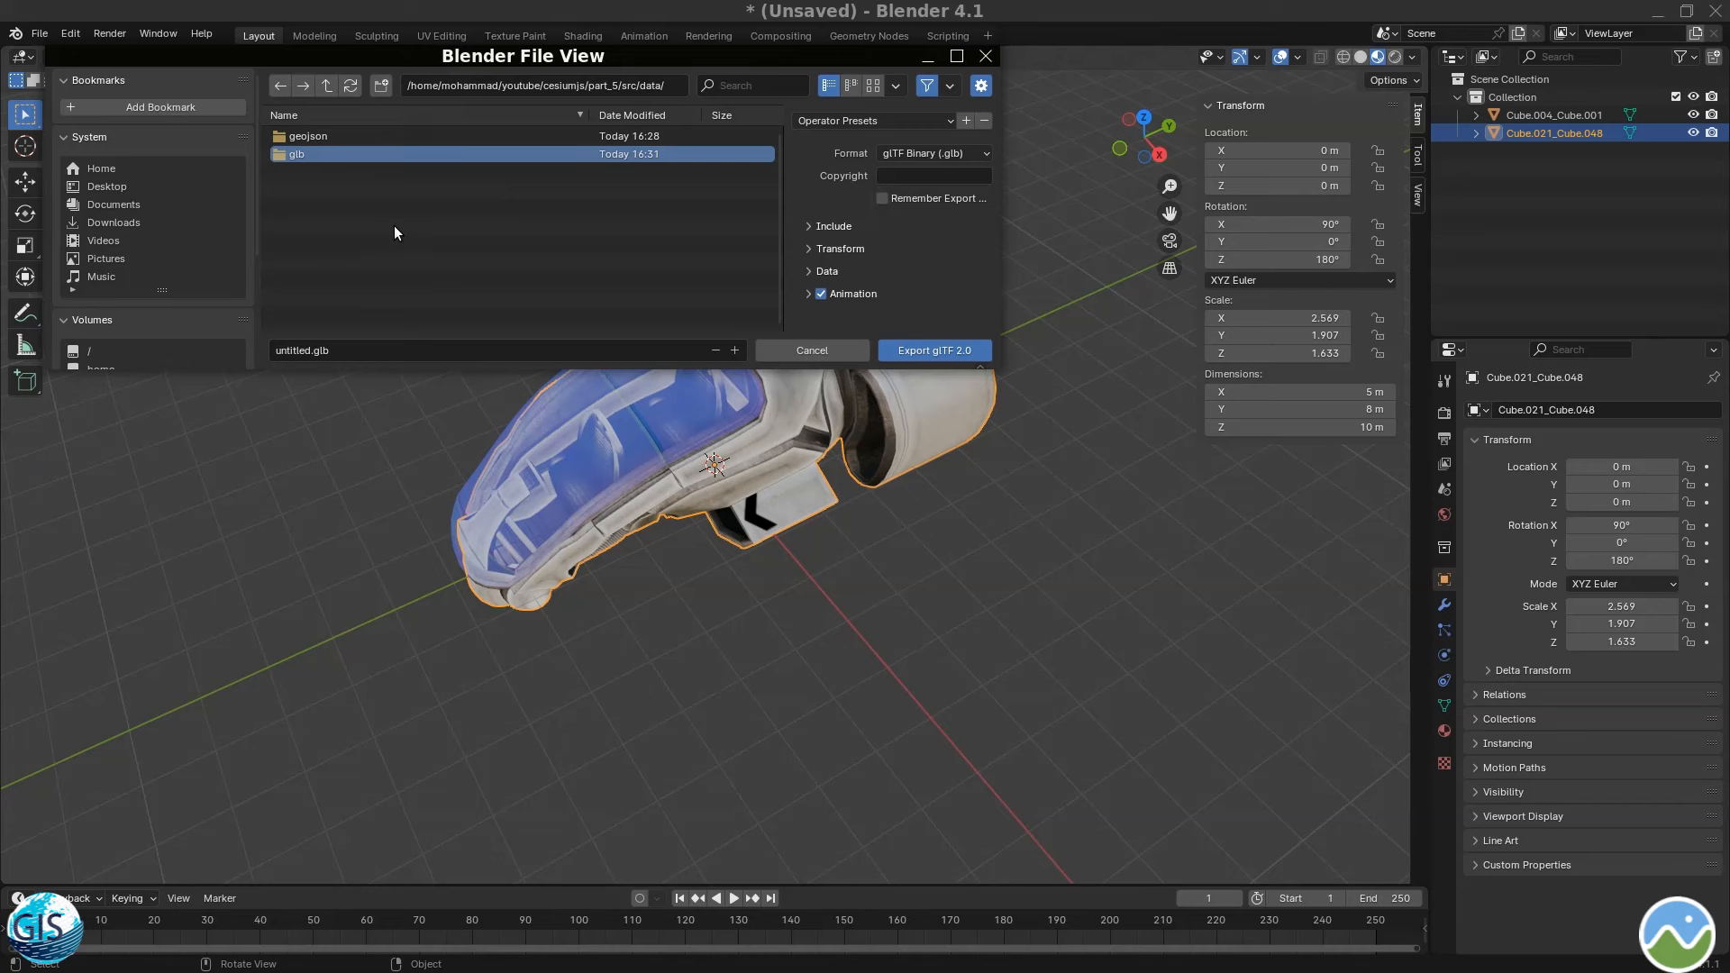
- Name the export file aircraft.glb and export the model as glTF Binary into the glb folder
left_click(356, 353)
type("air")
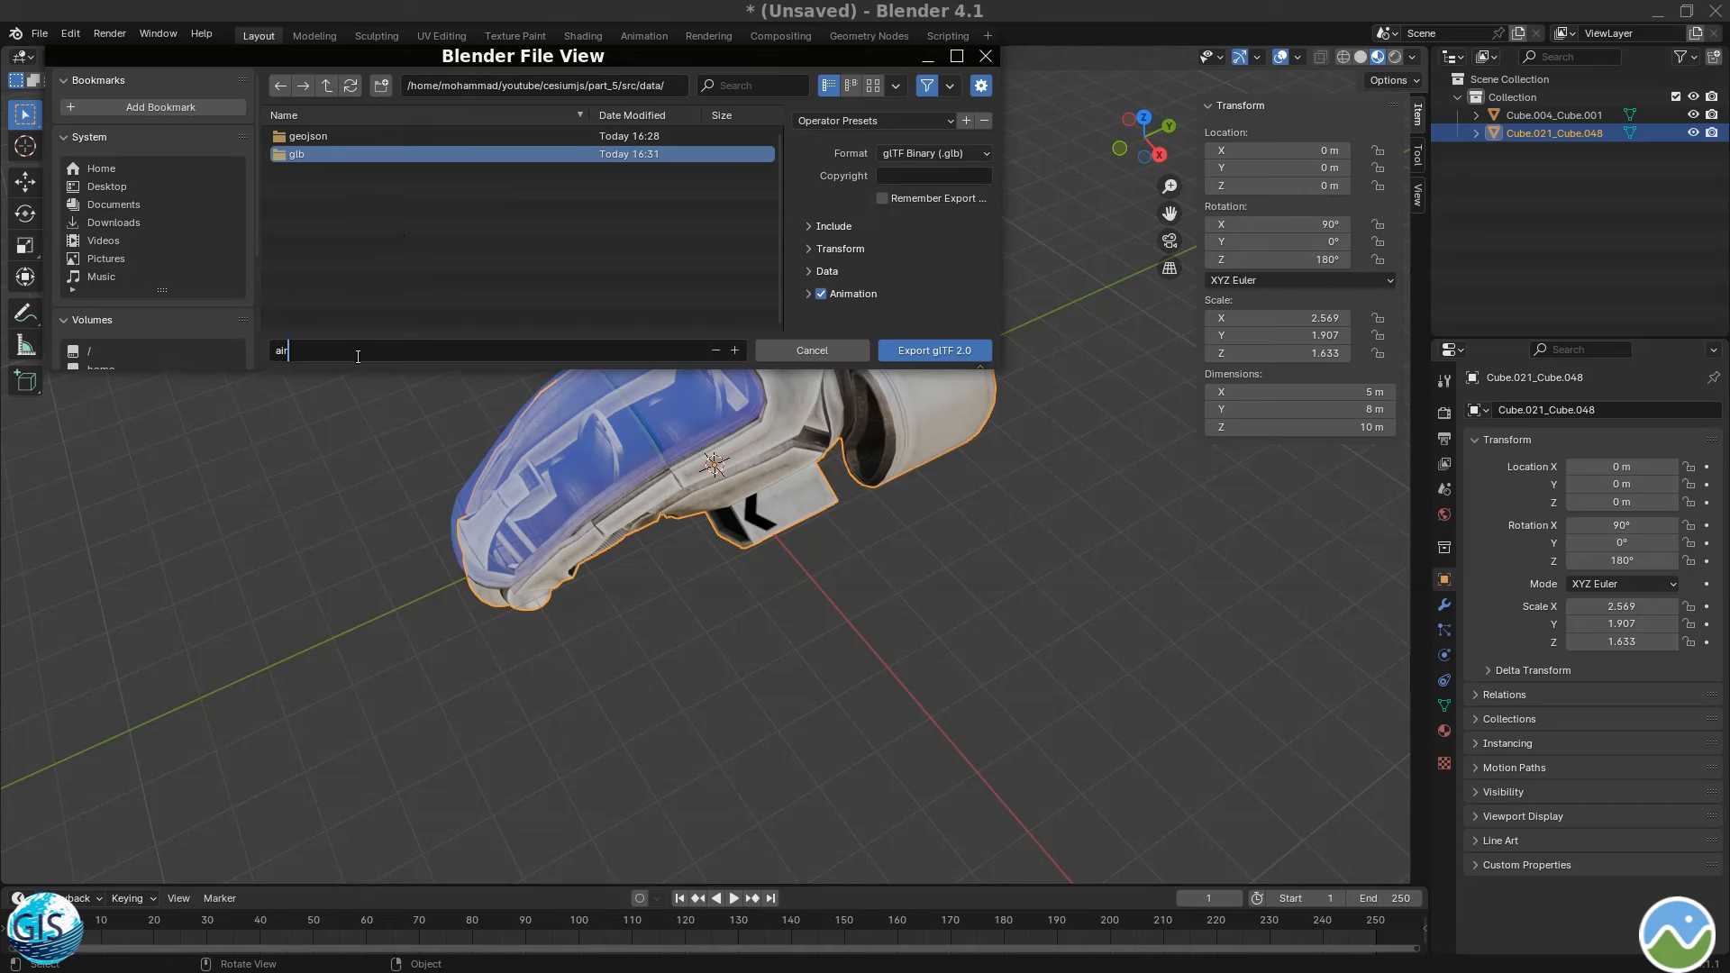
type("craft")
key("Return")
key("Return")
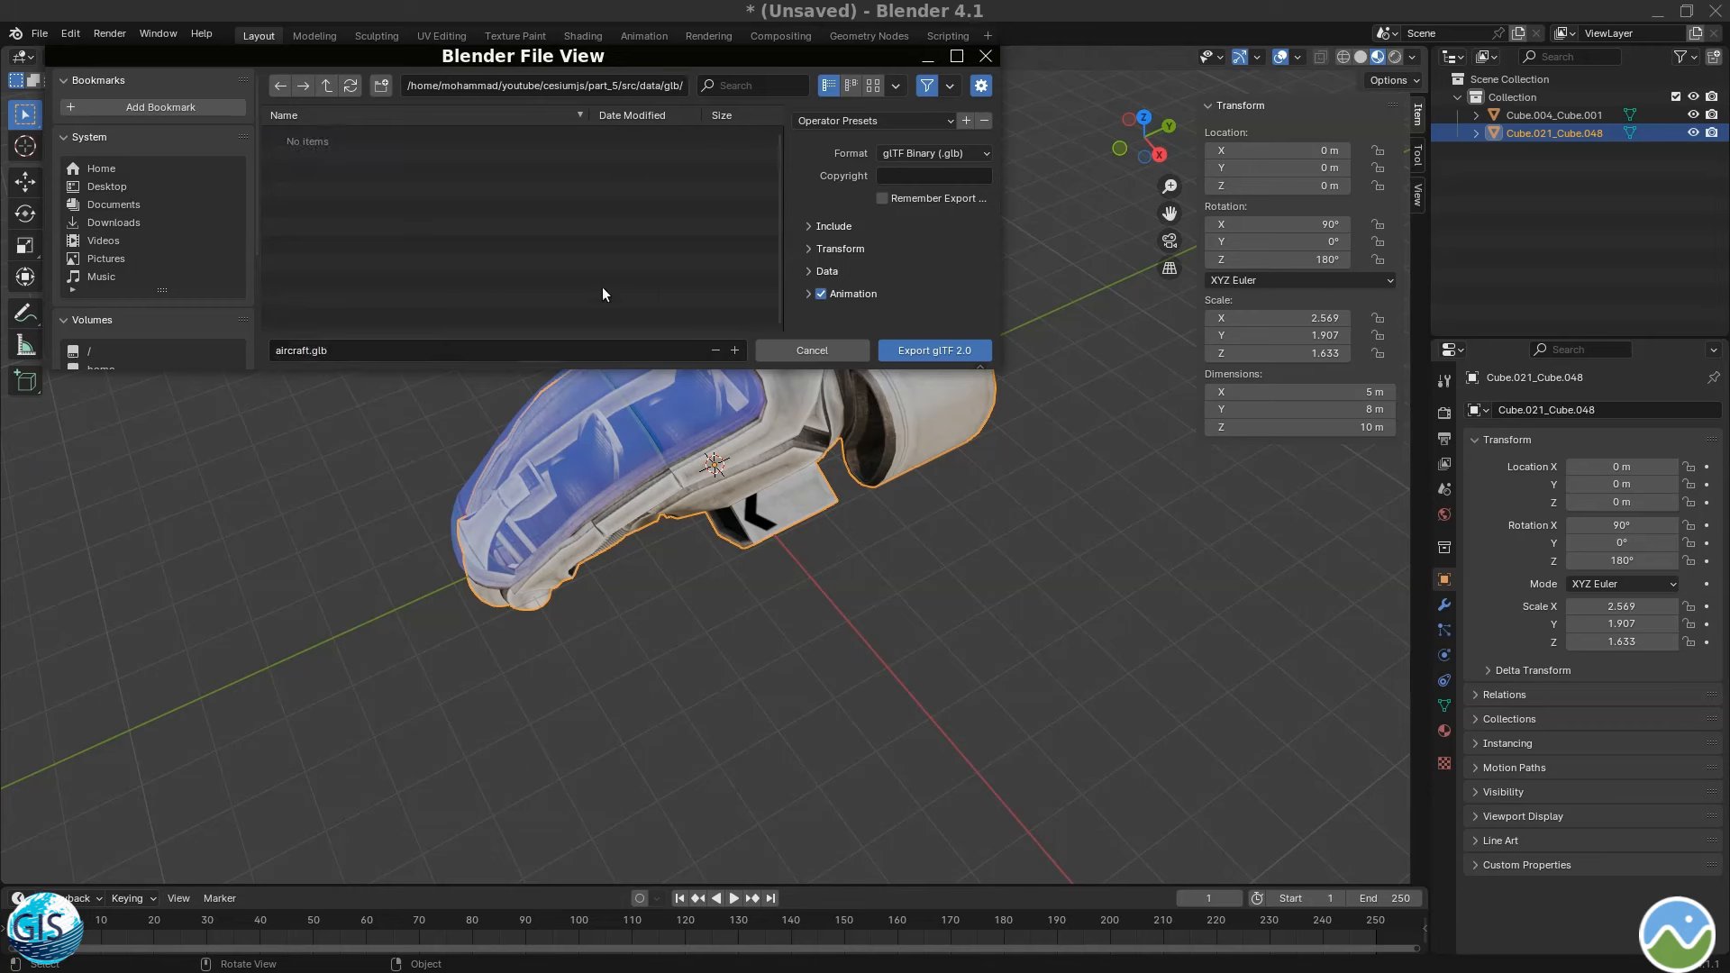
left_click(924, 351)
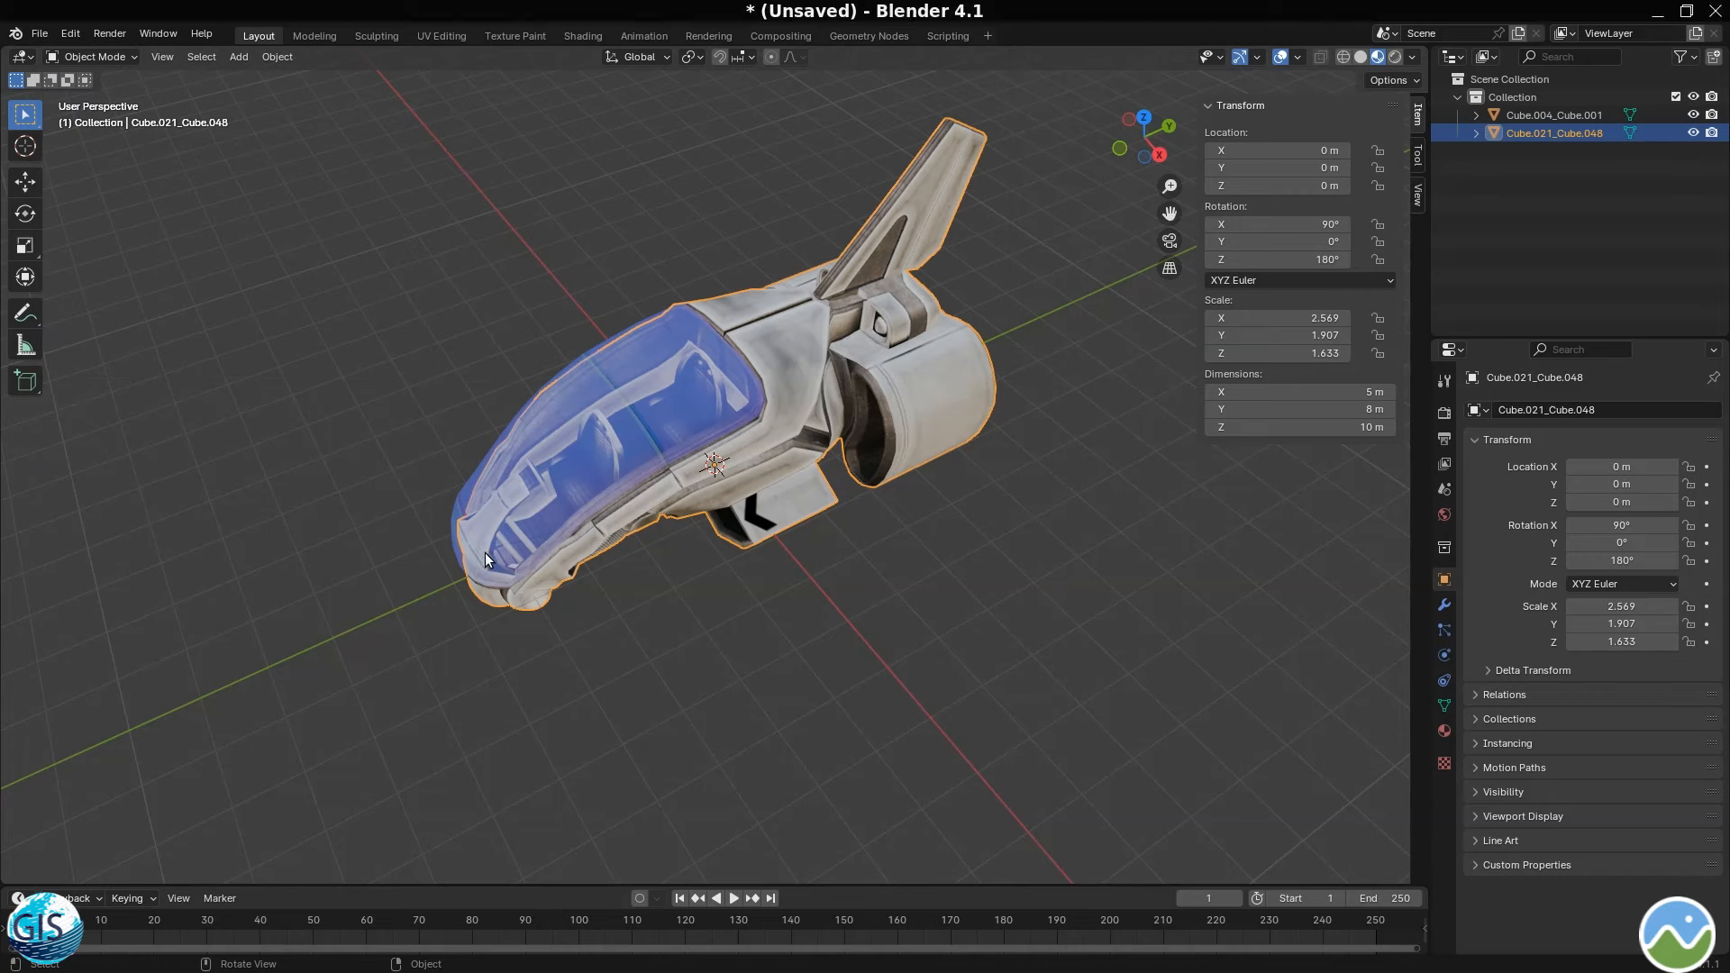